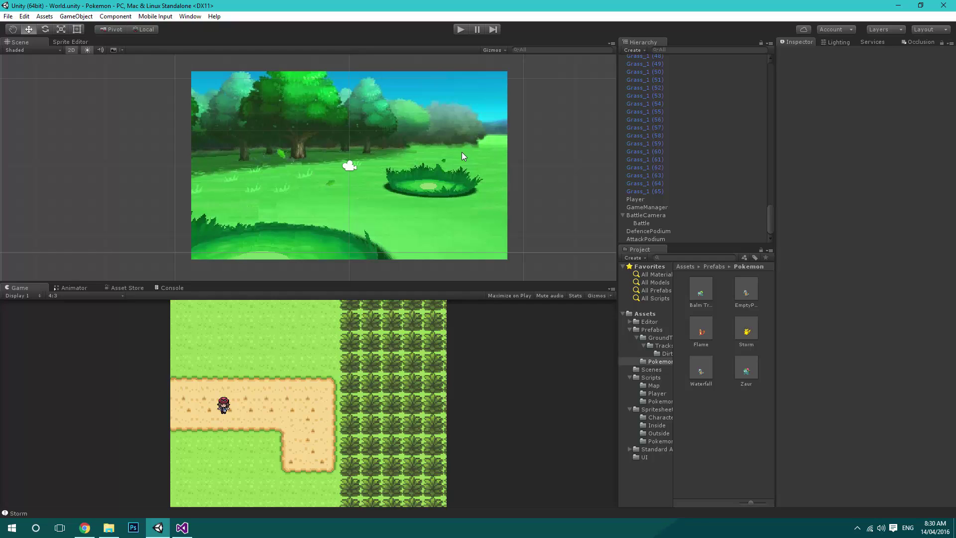
Step: Zoom and pan the Scene view to frame the overworld map and the battle background
scroll(417, 187, "down", 5)
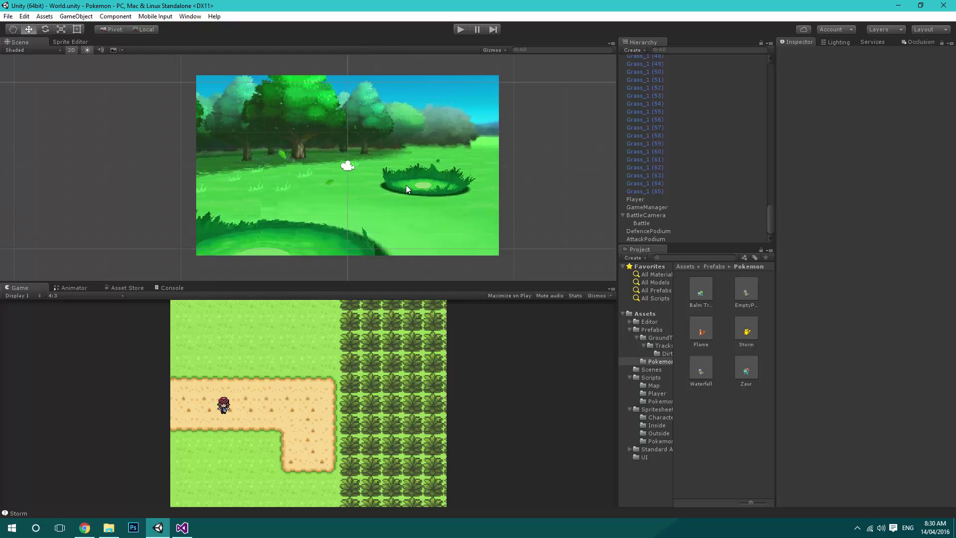
middle_click_drag(408, 171, 387, 178)
scroll(391, 178, "up", 3)
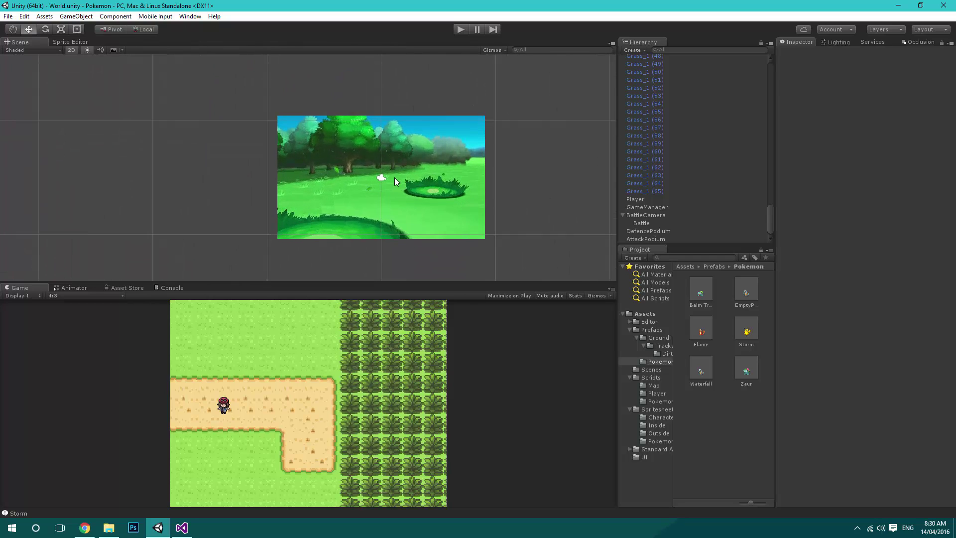
scroll(448, 196, "down", 1)
scroll(453, 189, "down", 4)
middle_click_drag(425, 128, 370, 207)
scroll(373, 233, "up", 3)
scroll(379, 244, "up", 2)
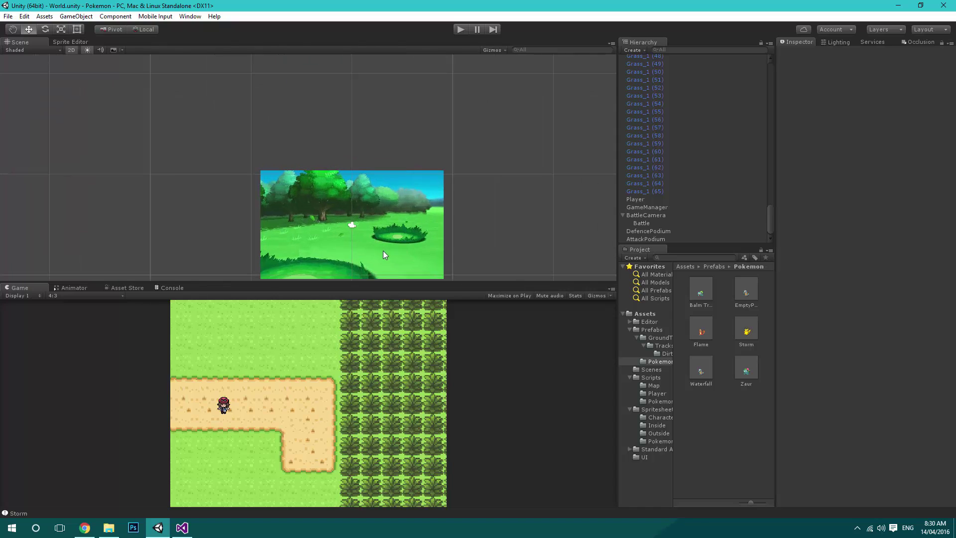
middle_click_drag(382, 252, 361, 192)
scroll(361, 194, "up", 1)
scroll(360, 193, "up", 3)
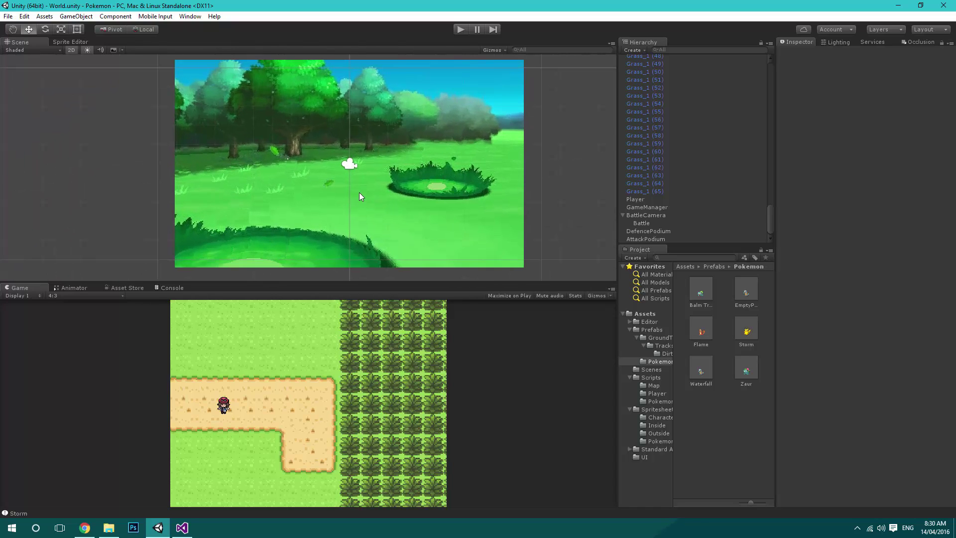
Step: Inspect BattleCamera and its forest Battle backdrop sprite in the Hierarchy
left_click(350, 164)
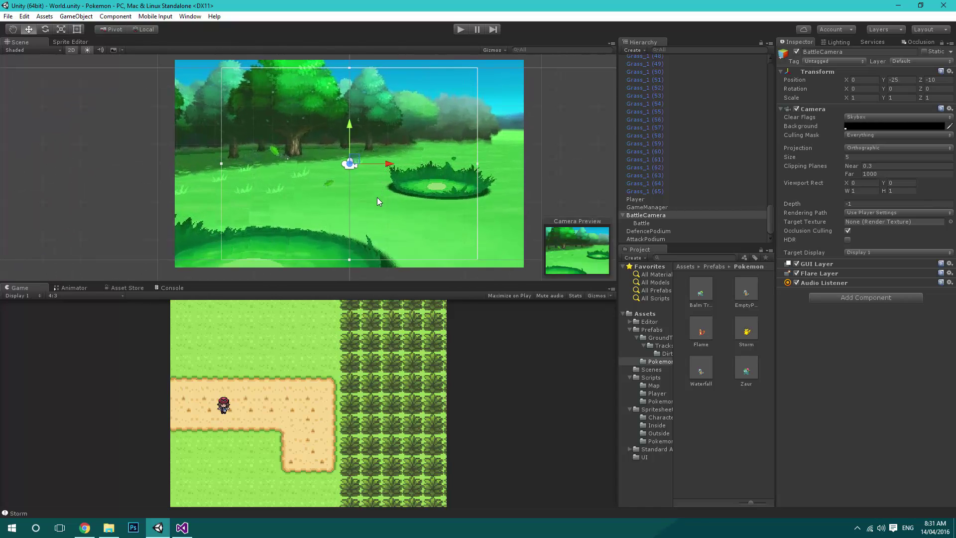
left_click(495, 196)
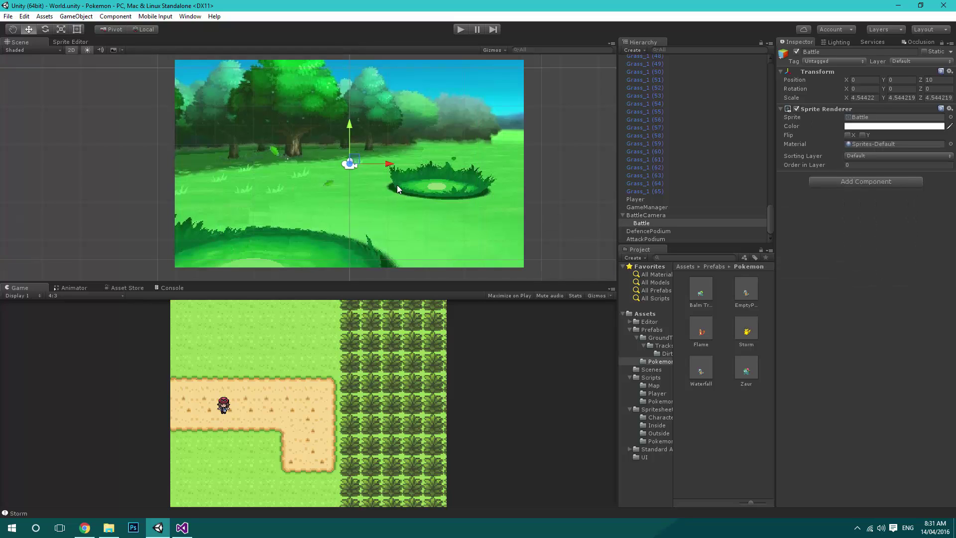
left_click(637, 217)
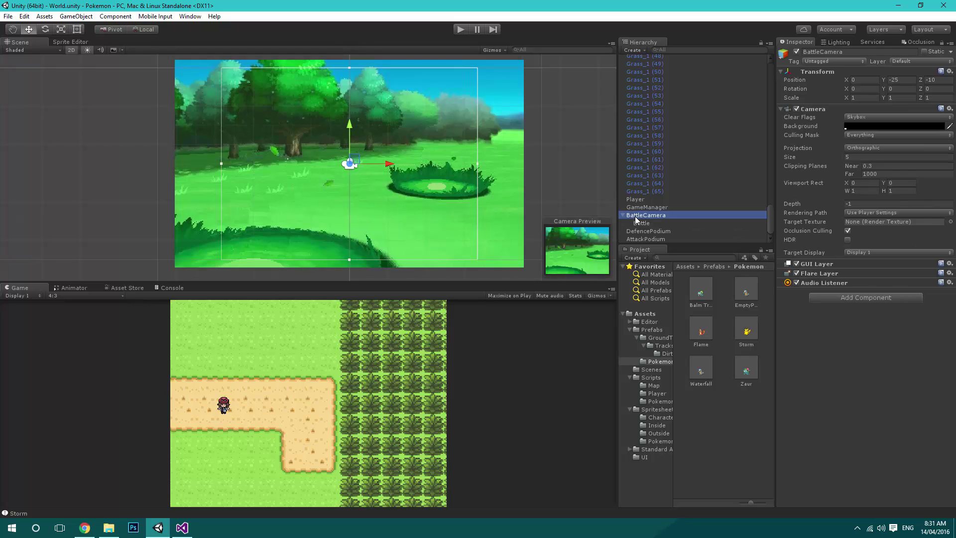
Step: Create a UI Canvas rendered in Screen Space - Camera through BattleCamera
left_click(82, 16)
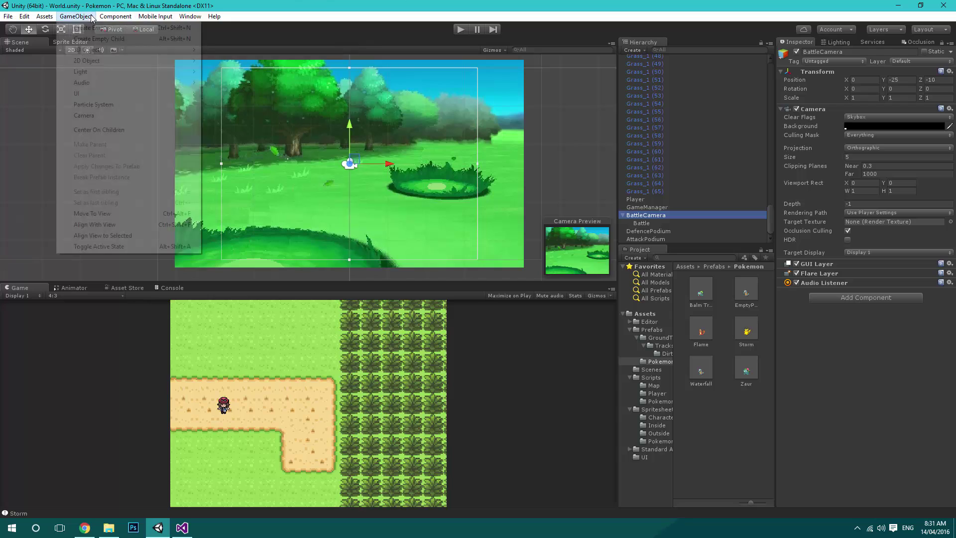
mouse_move(125, 95)
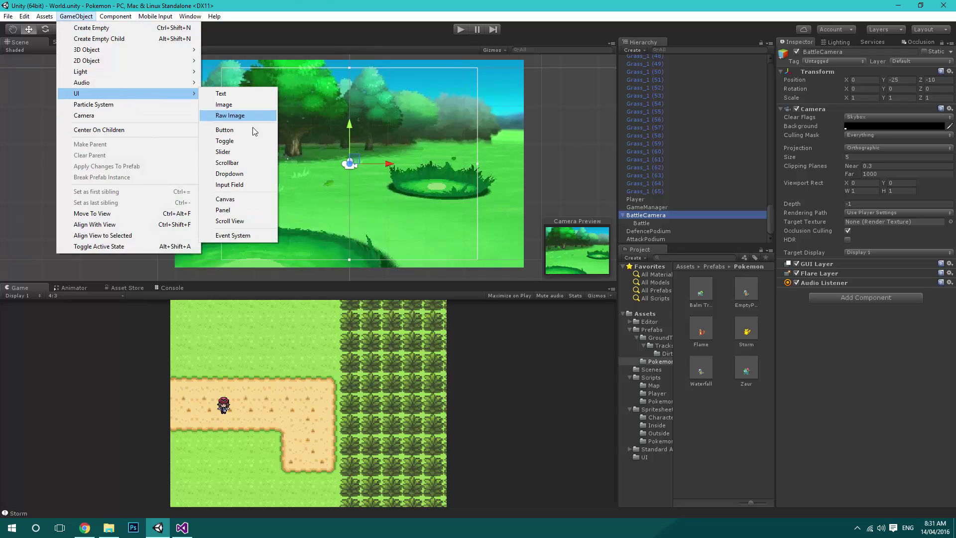
left_click(249, 198)
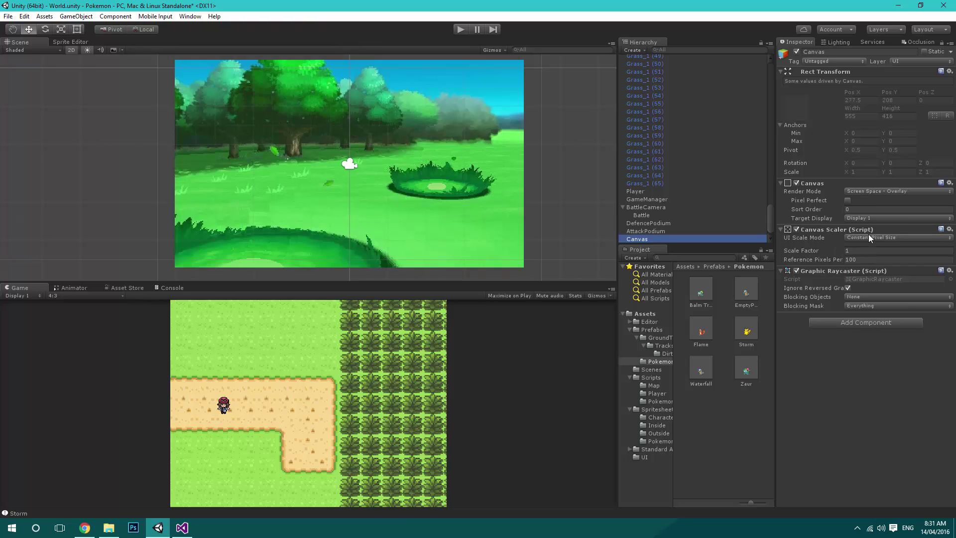
left_click(862, 192)
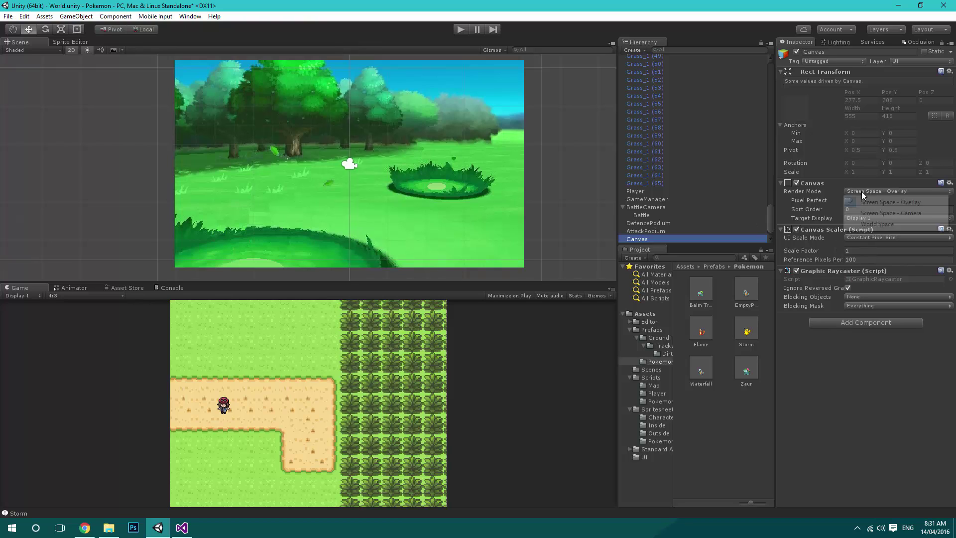
left_click(877, 213)
left_click_drag(642, 209, 883, 213)
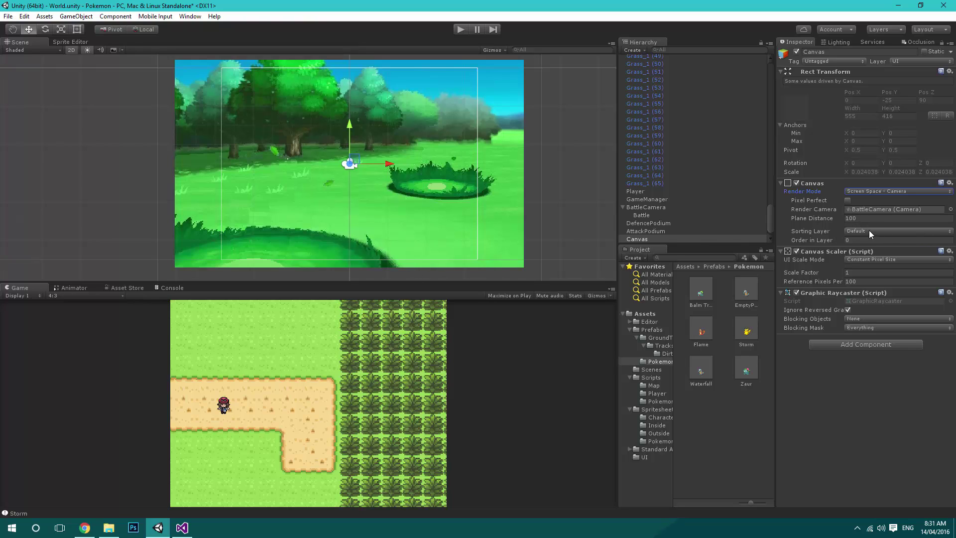
Step: Make the Canvas scale with screen size from an 800×600 reference resolution
left_click(859, 256)
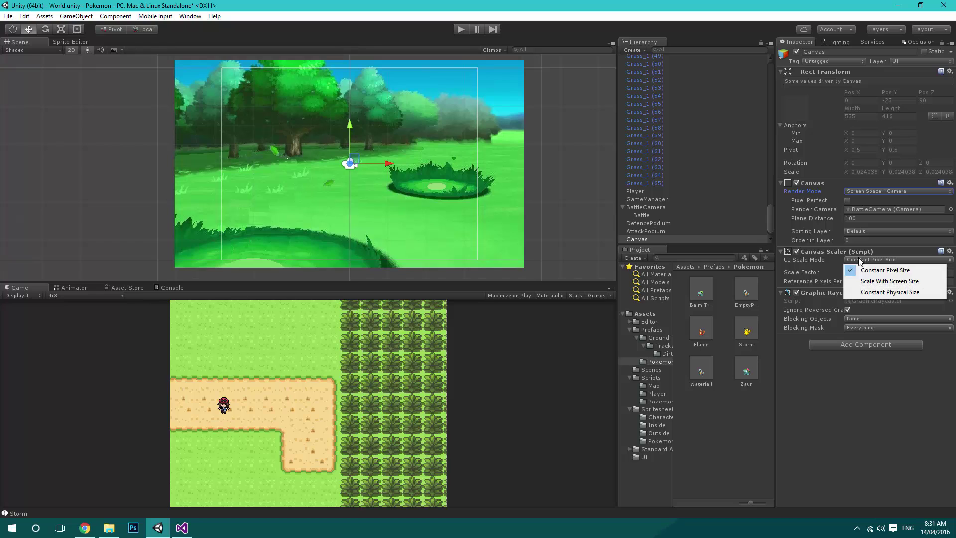
left_click(910, 281)
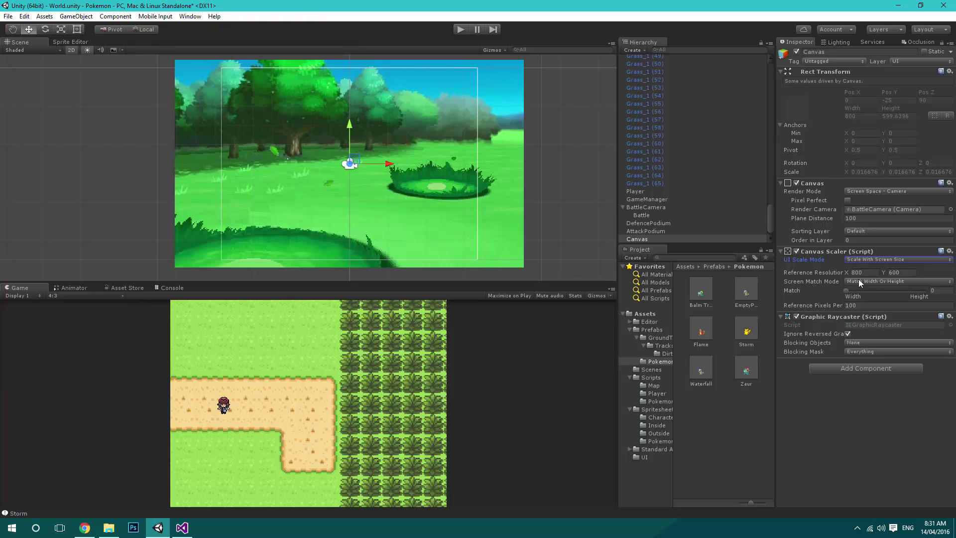
left_click(848, 290)
left_click(639, 239)
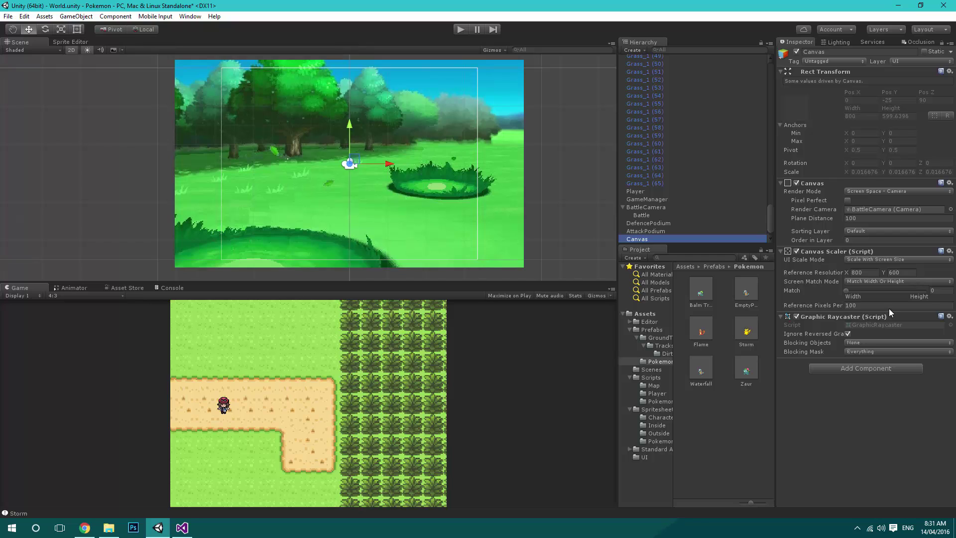
scroll(354, 207, "up", 1)
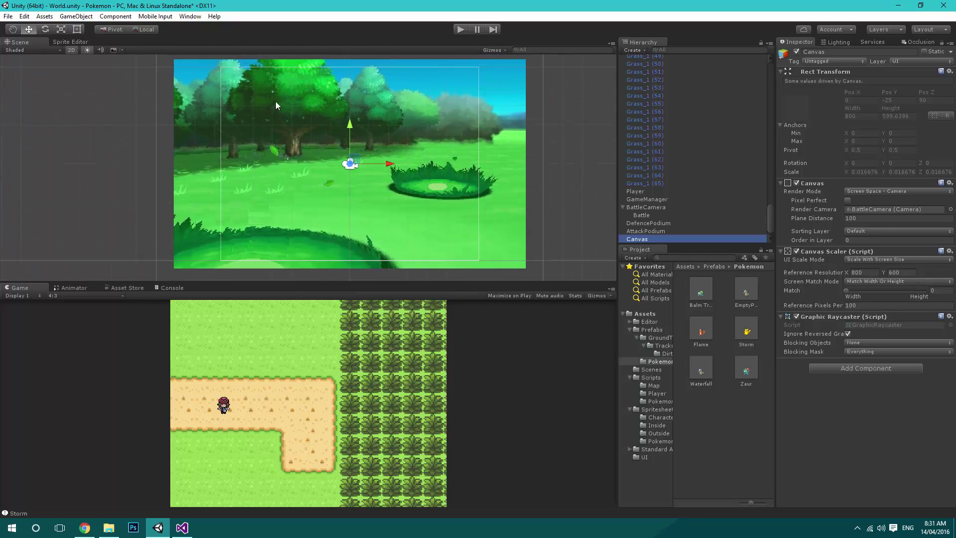
left_click(76, 16)
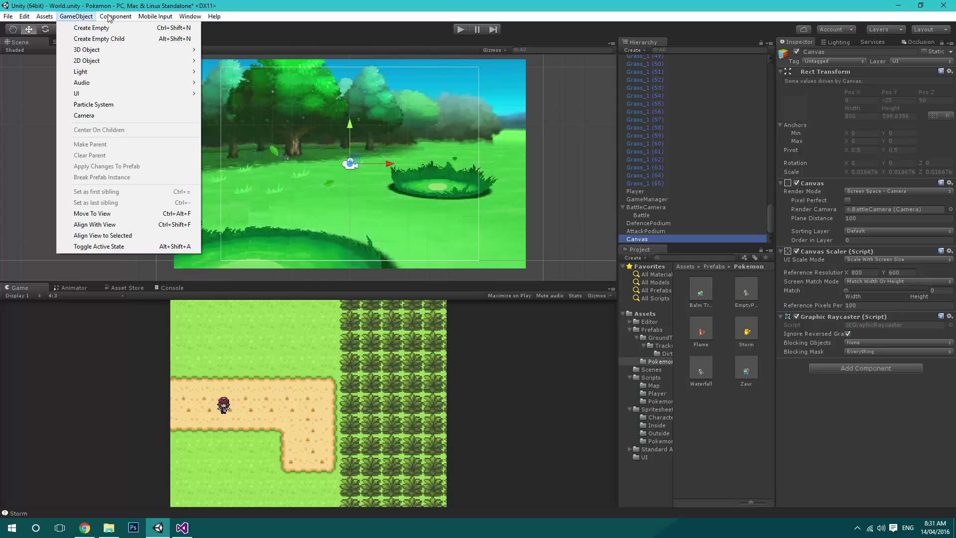
Step: Add a UI Panel inside the Canvas
mouse_move(75, 16)
mouse_move(105, 93)
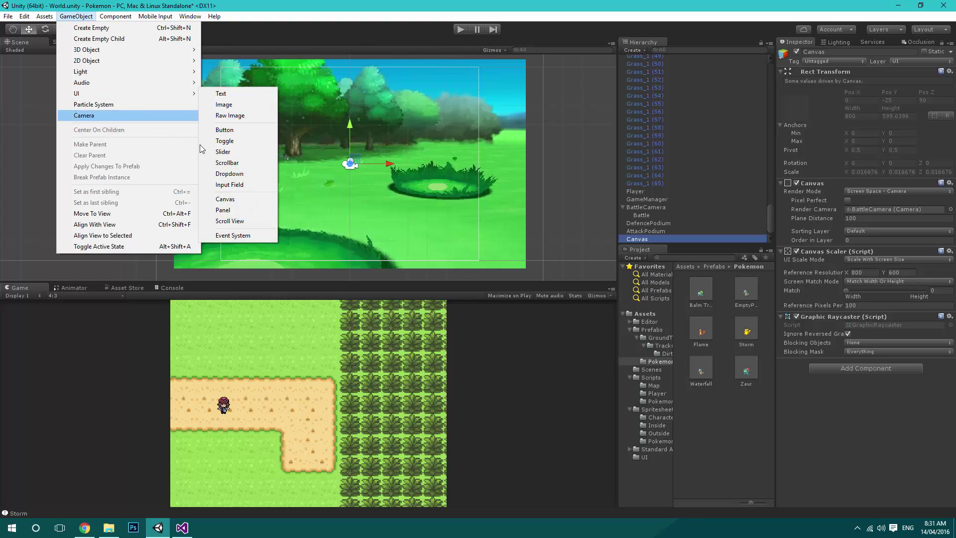
left_click(223, 210)
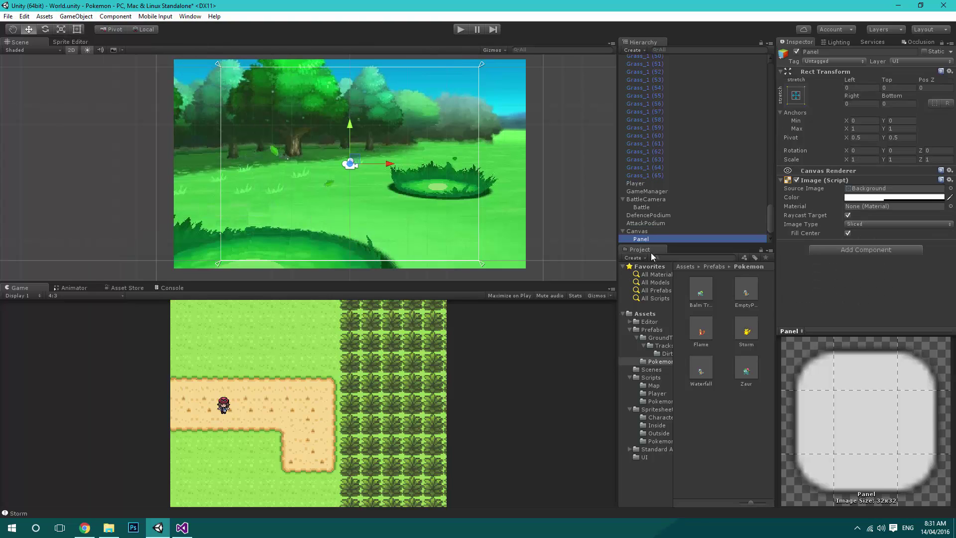
scroll(387, 206, "up", 4)
scroll(391, 194, "up", 1)
scroll(390, 185, "down", 3)
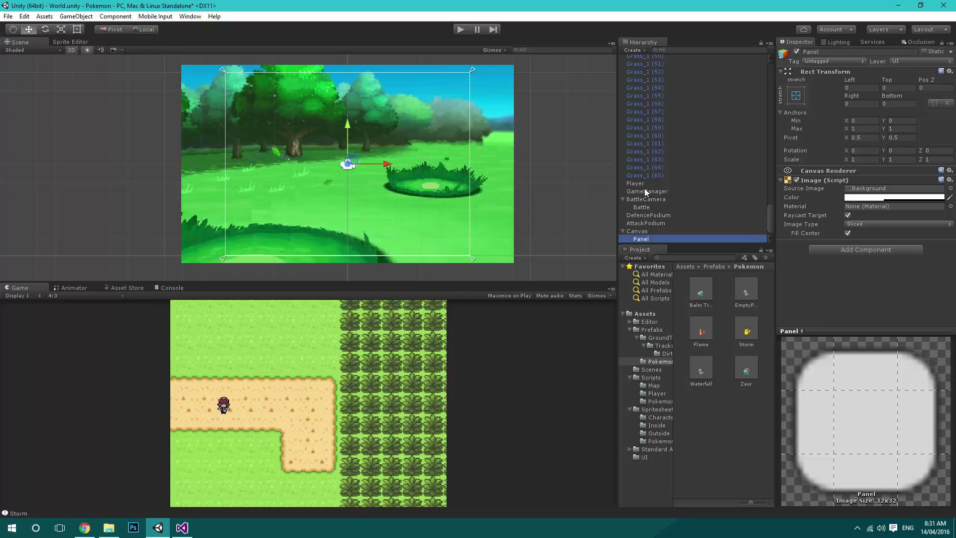
scroll(644, 217, "up", 10)
scroll(645, 217, "up", 10)
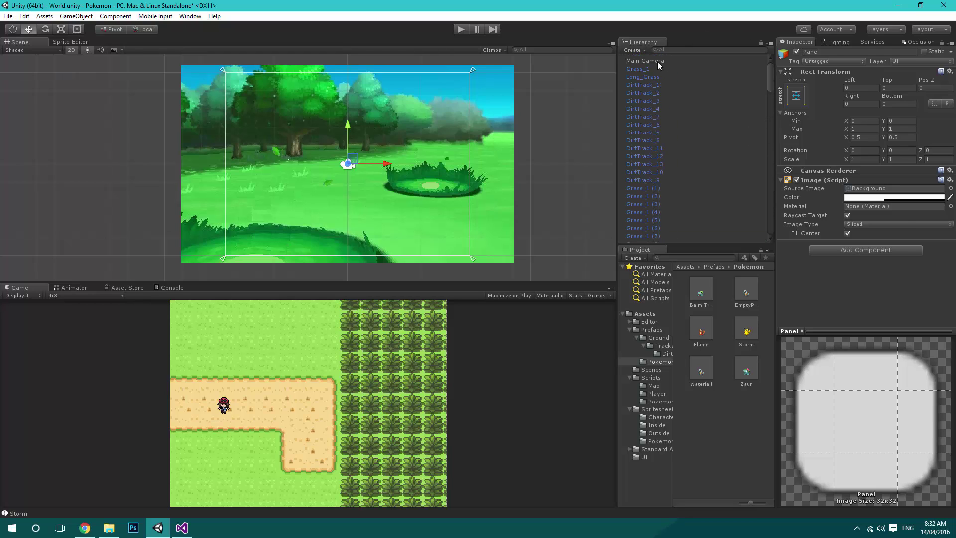
Step: Deactivate Main Camera so the battle scene shows in the game view
left_click(657, 61)
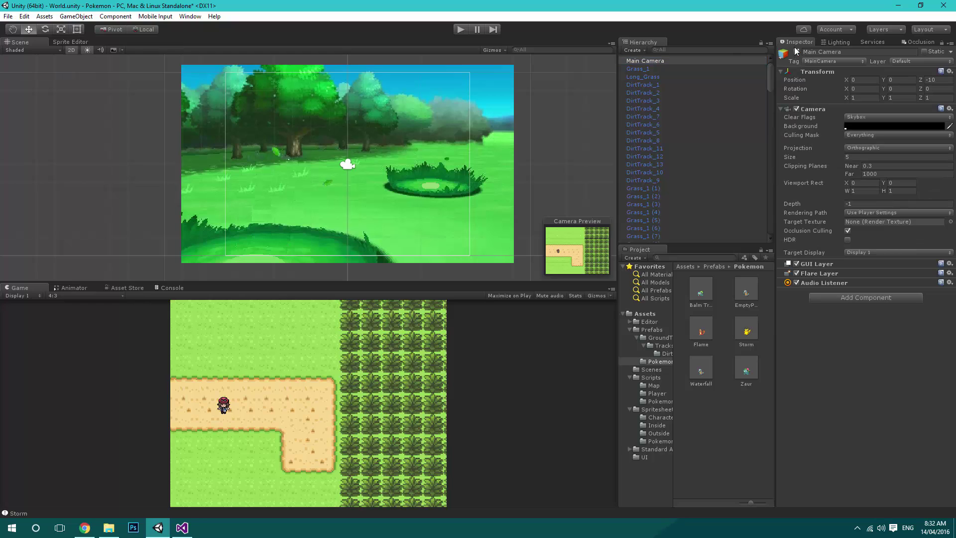
left_click(797, 52)
scroll(651, 148, "down", 15)
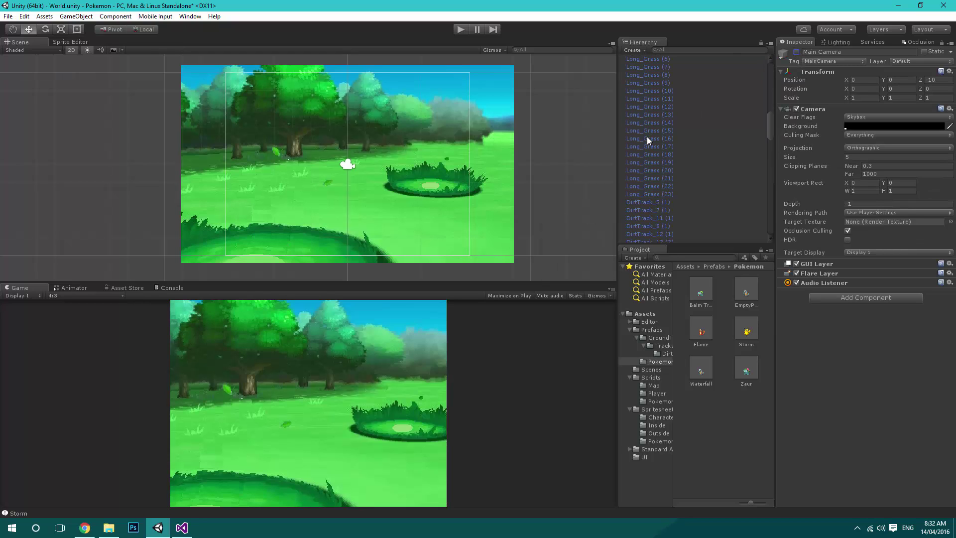
Step: Try resizing the Panel's anchor with the Rect tool, undo it, and bring up its Source Image choices
left_click(638, 232)
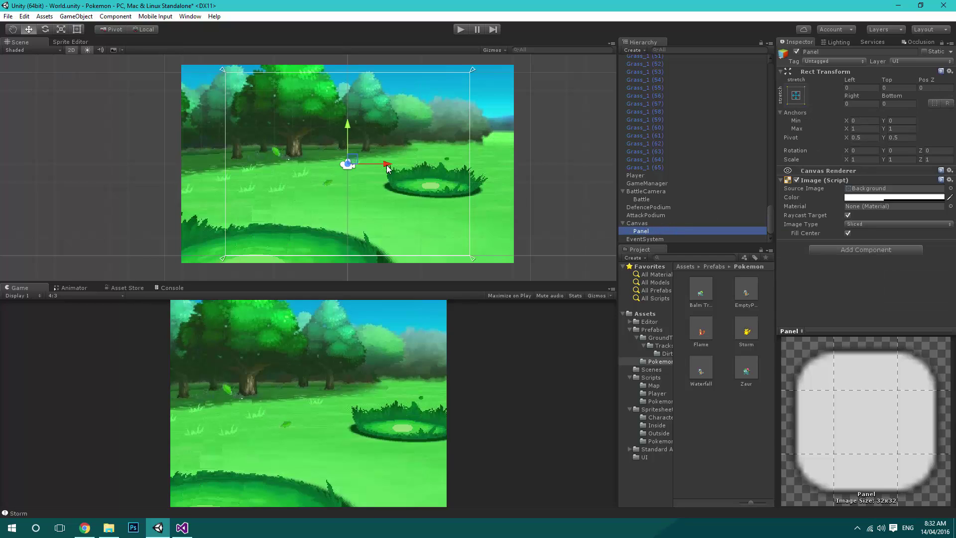
left_click(77, 28)
left_click_drag(223, 70, 283, 133)
key("ctrl+z")
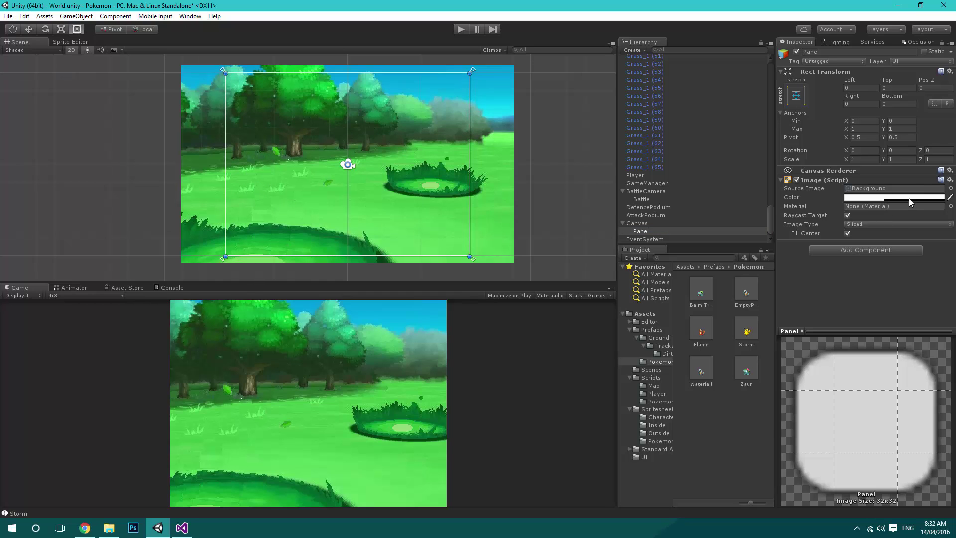
left_click(950, 189)
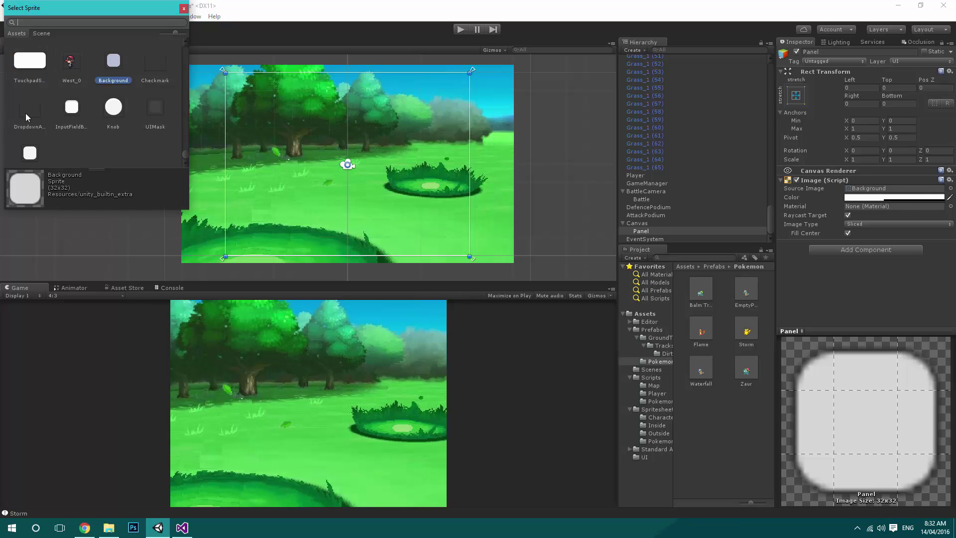
Step: Assign the Background sprite from Assets/UI as the Panel's source image
scroll(35, 68, "down", 1)
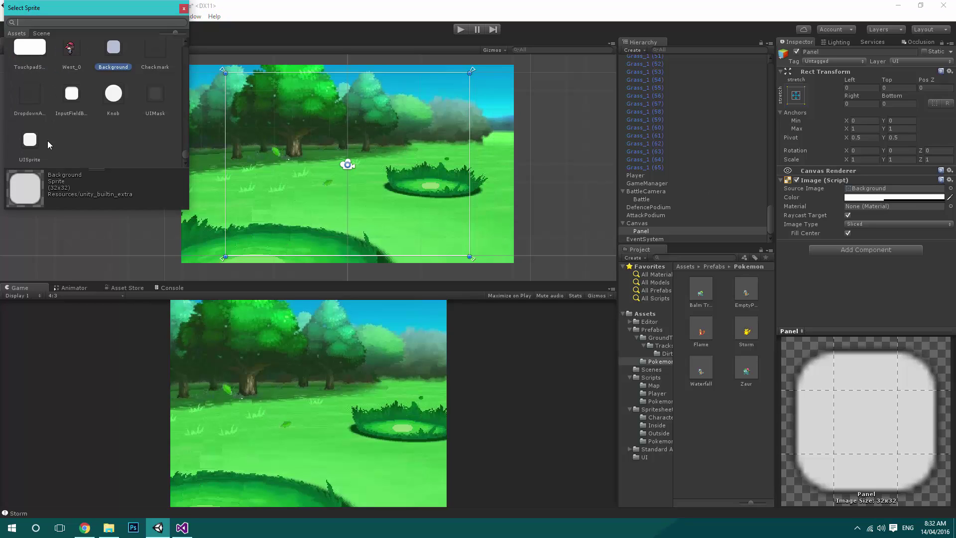
scroll(50, 149, "up", 3)
scroll(93, 115, "up", 10)
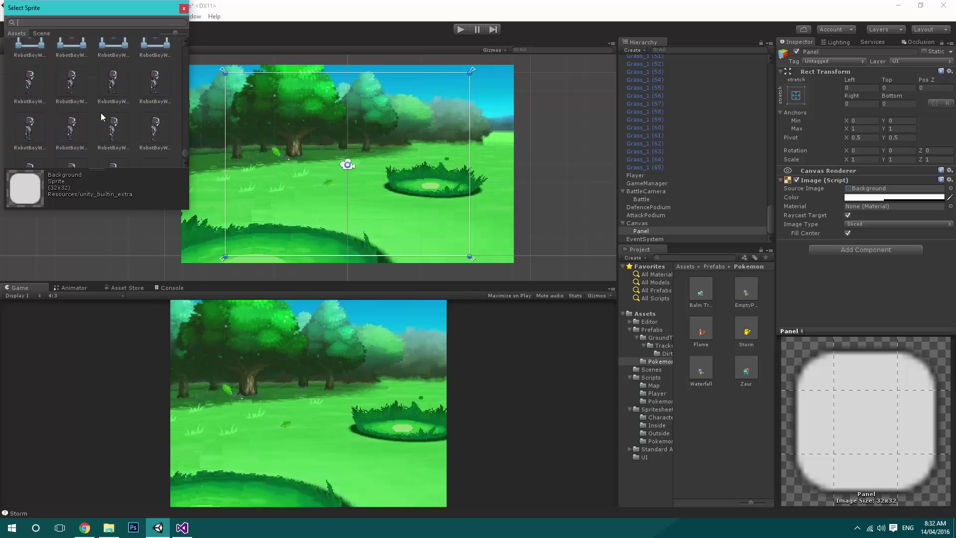
scroll(107, 116, "up", 3)
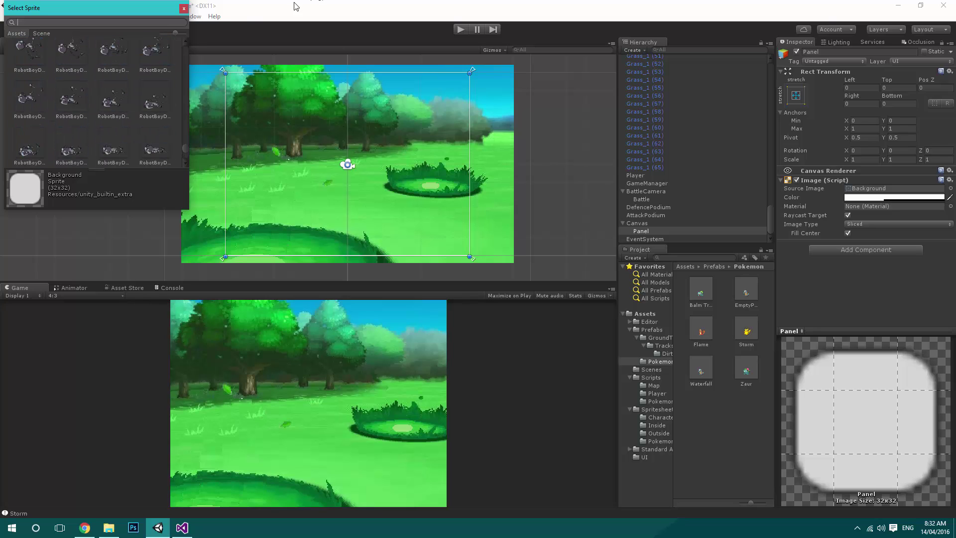
left_click(184, 9)
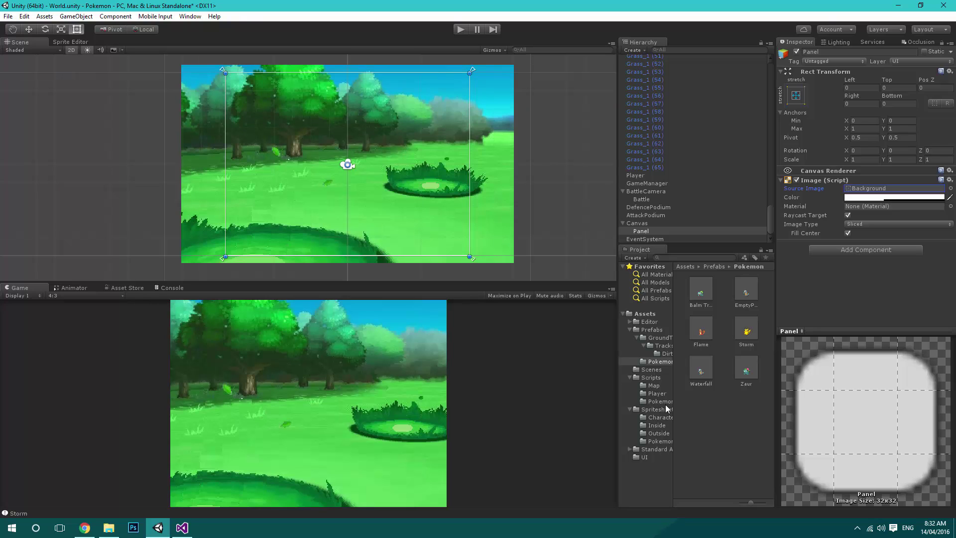
left_click(650, 455)
left_click_drag(693, 289, 870, 192)
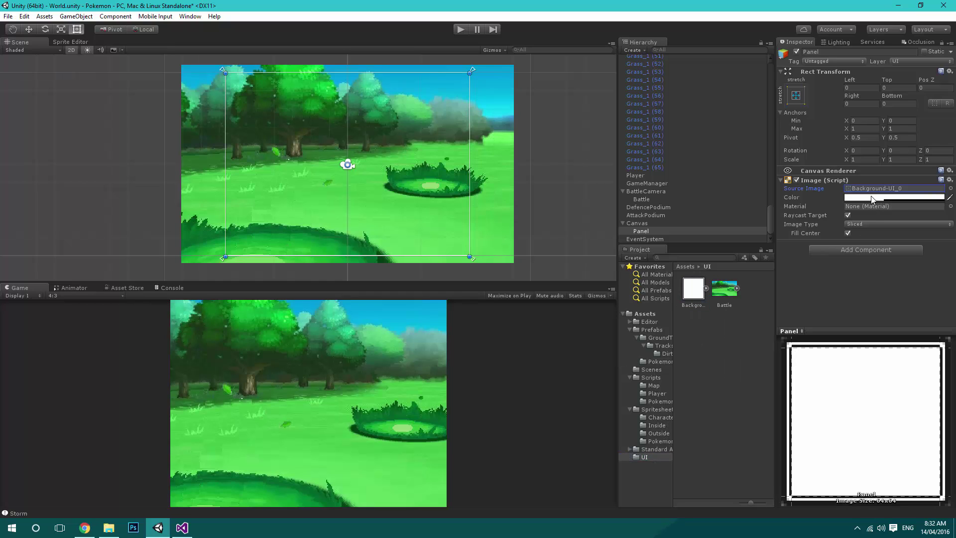
Step: Set the Panel colour's alpha to 255 for fully opaque white
left_click(873, 198)
left_click_drag(64, 179, 223, 183)
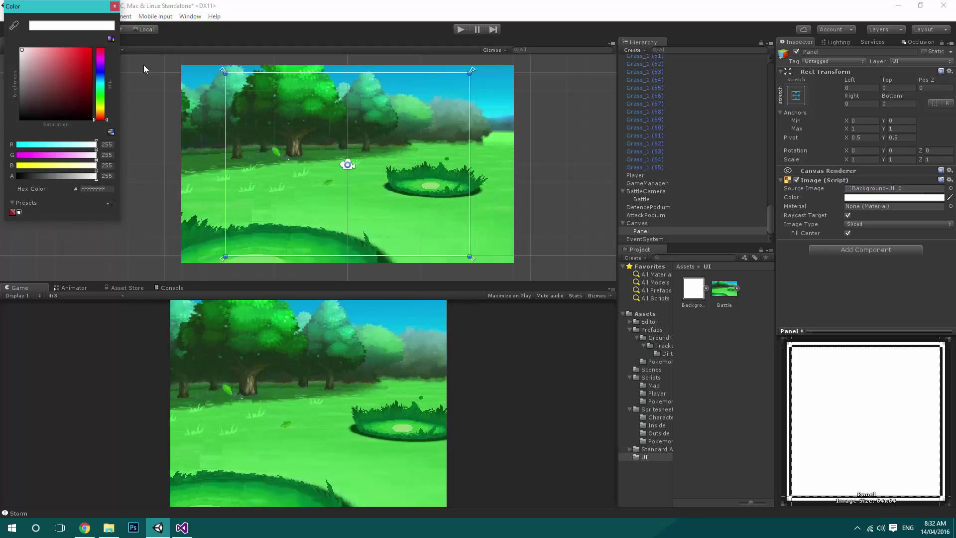
left_click(114, 6)
Step: Set the Canvas Order in Layer to 10 so it draws above the battle background
left_click(637, 223)
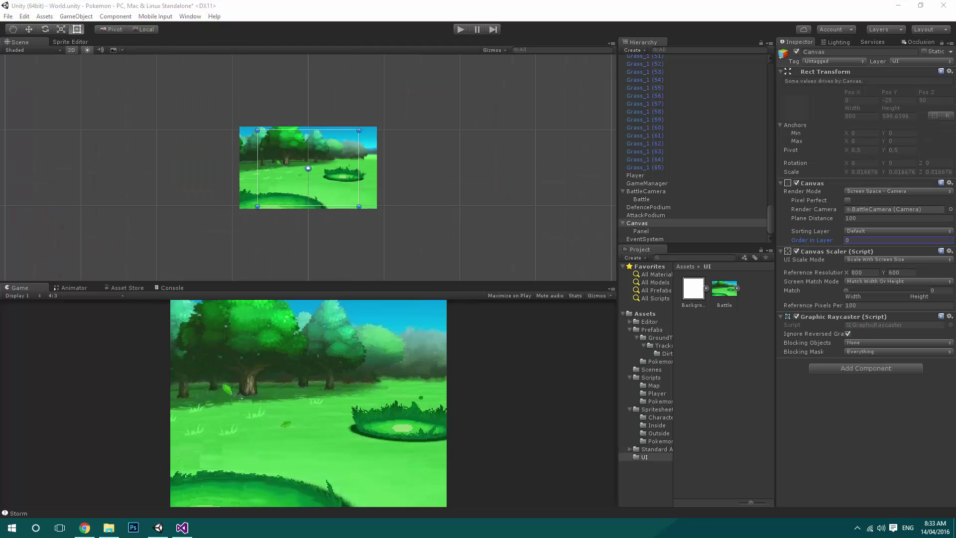
left_click(633, 224)
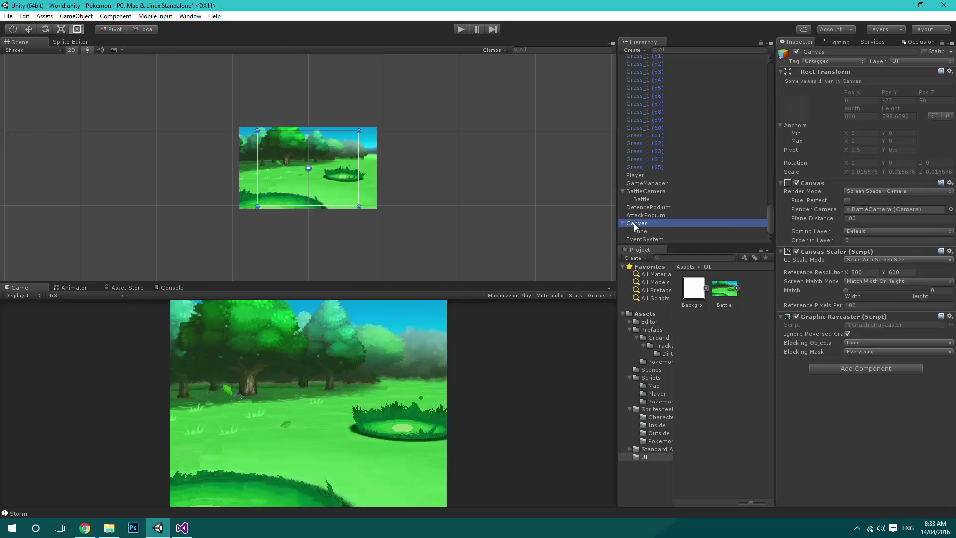
left_click(865, 240)
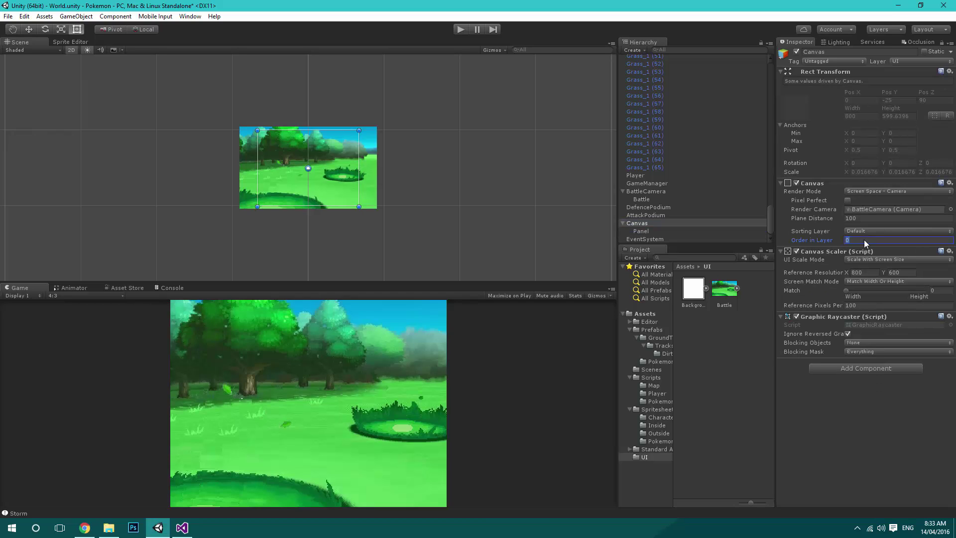
type("1")
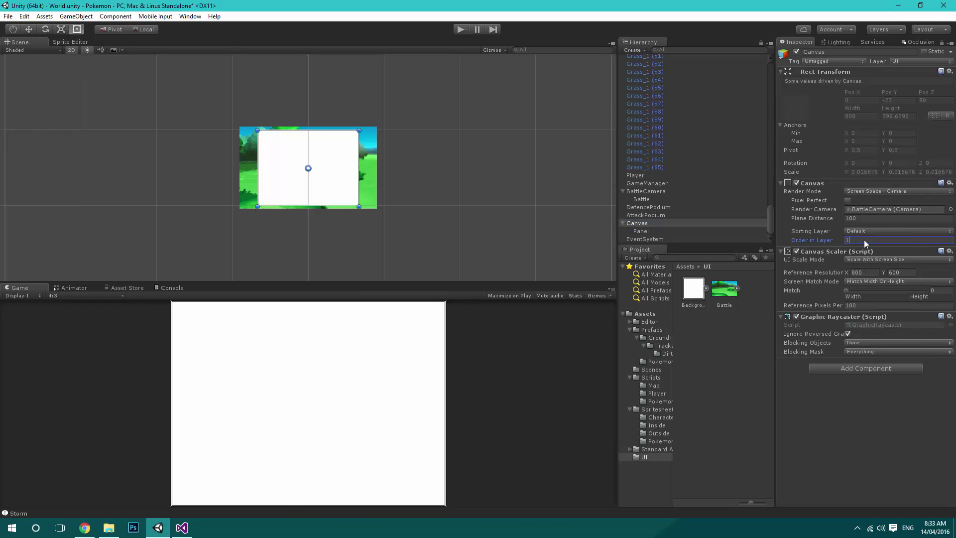
scroll(250, 135, "up", 5)
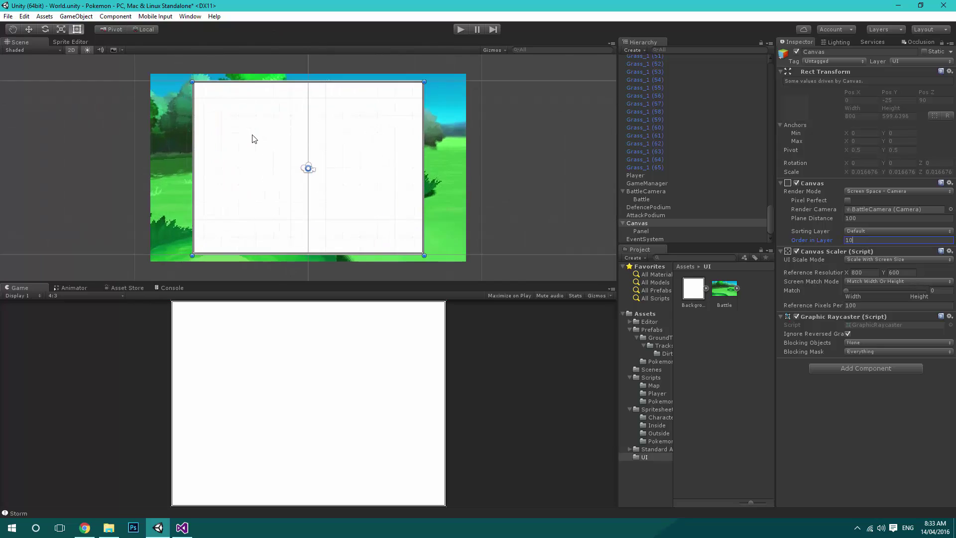
left_click(431, 78)
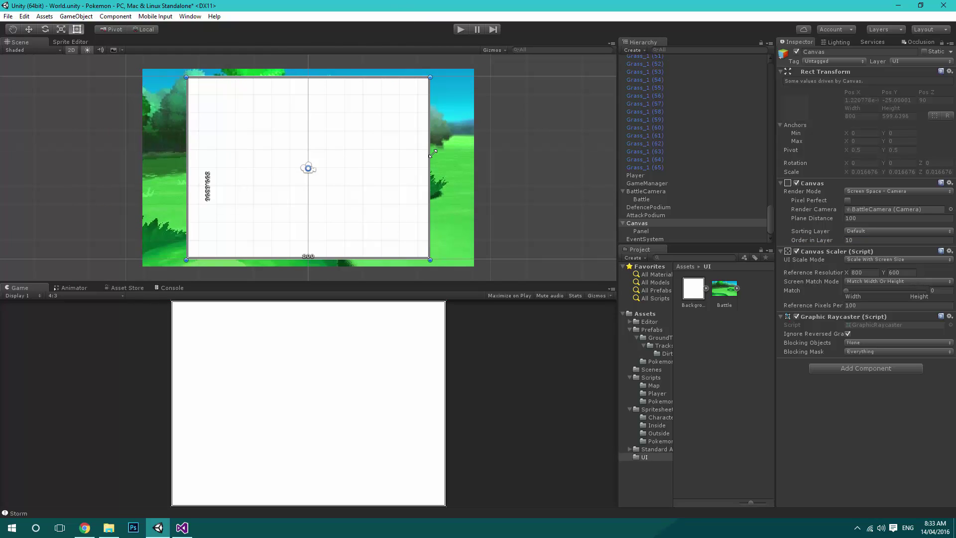
Step: Lower the Panel's top edge so it becomes a white strip along the bottom (top 478)
left_click(647, 231)
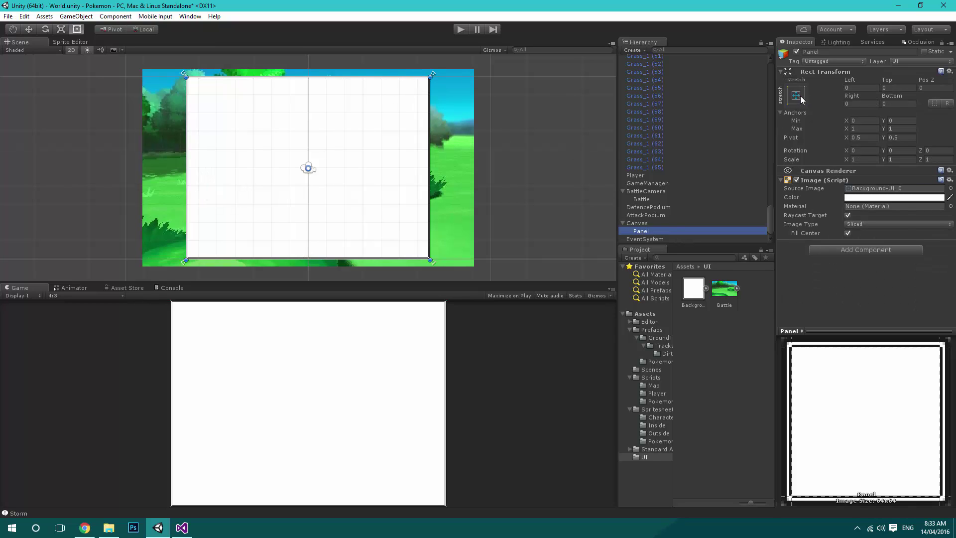
left_click_drag(429, 76, 450, 195)
left_click(446, 184)
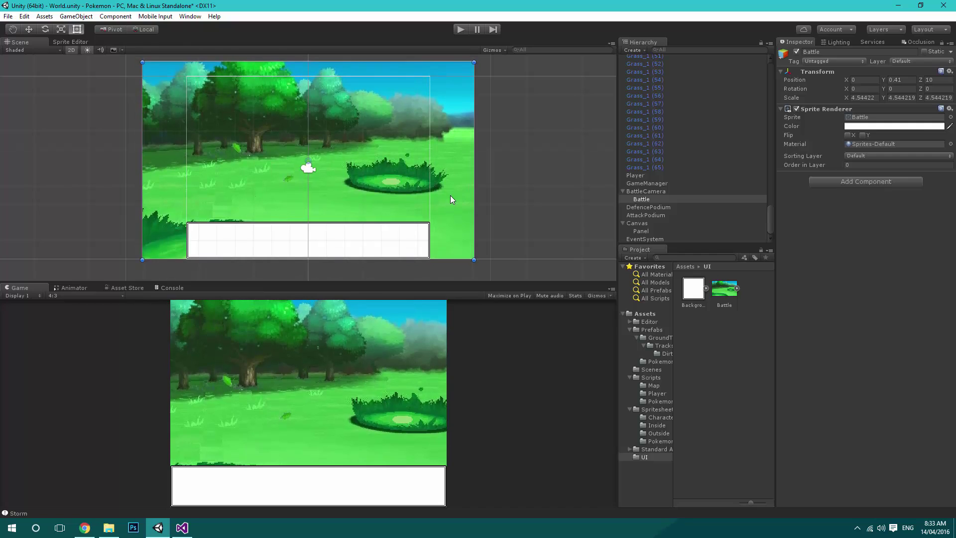
Step: Move DefencePodium and AttackPodium slightly upward
left_click(643, 216)
left_click(640, 208)
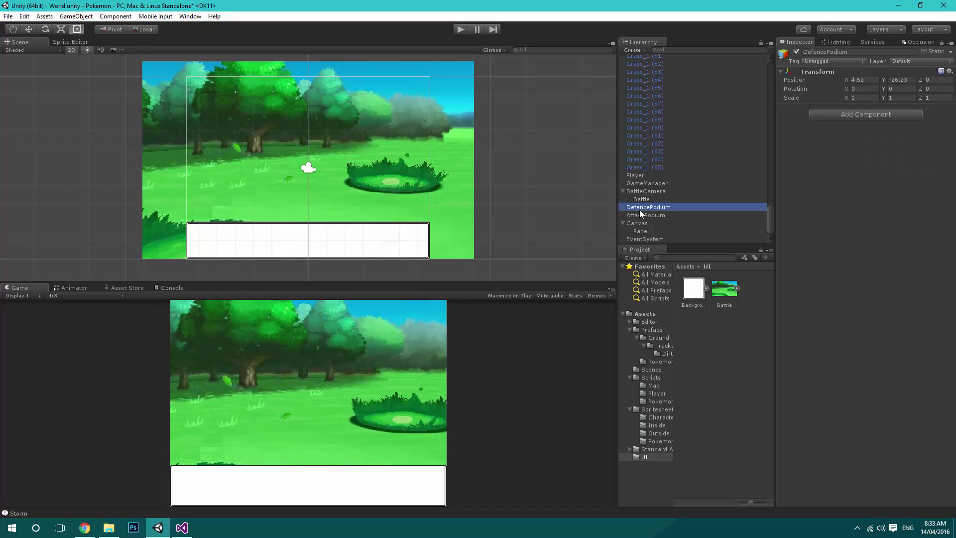
key("w")
left_click_drag(390, 153, 392, 143)
left_click(653, 216)
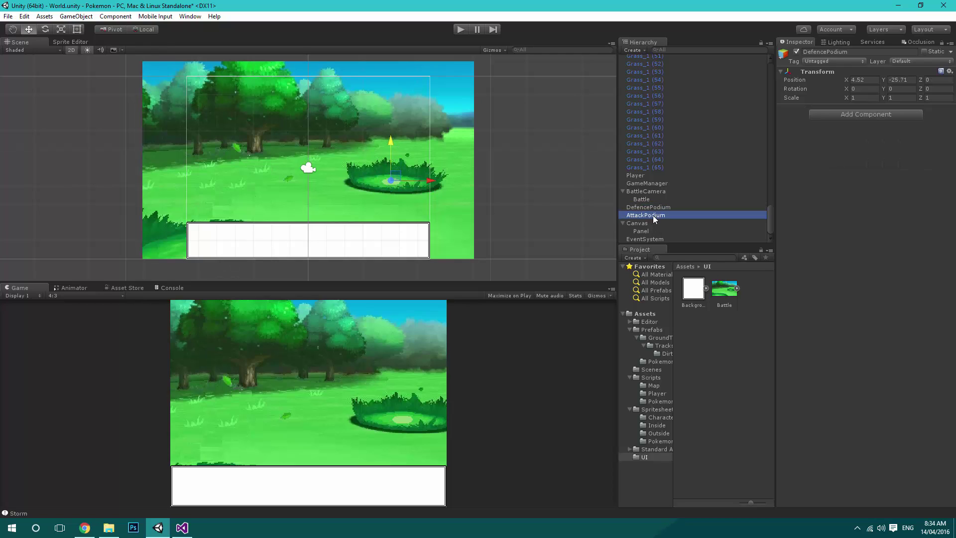
left_click_drag(227, 220, 234, 181)
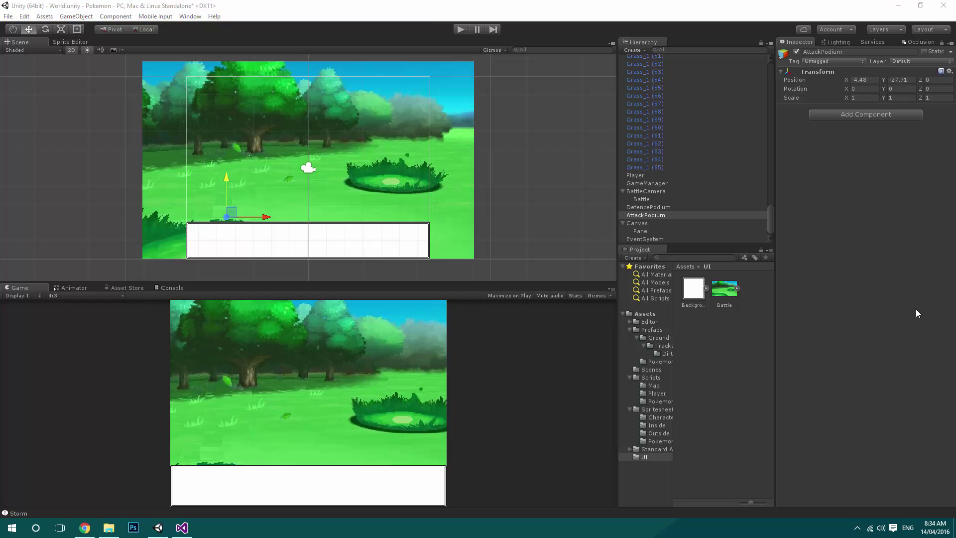
Step: Rename the Panel to 'MessagePanel'
left_click(641, 231)
left_click(823, 50)
type("MessagePanel")
key("Return")
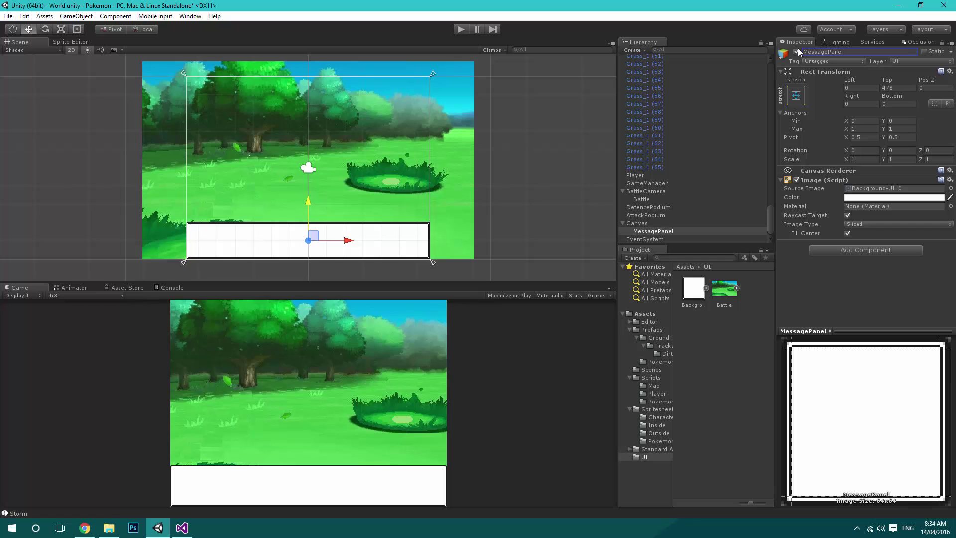
Step: Duplicate MessagePanel and deactivate the original
left_click(656, 231)
key("ctrl+d")
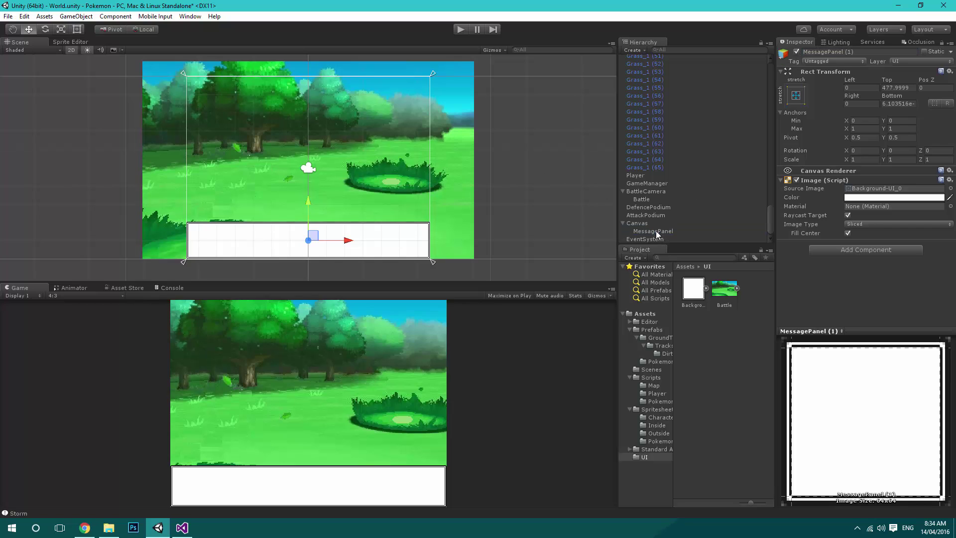
left_click(661, 231)
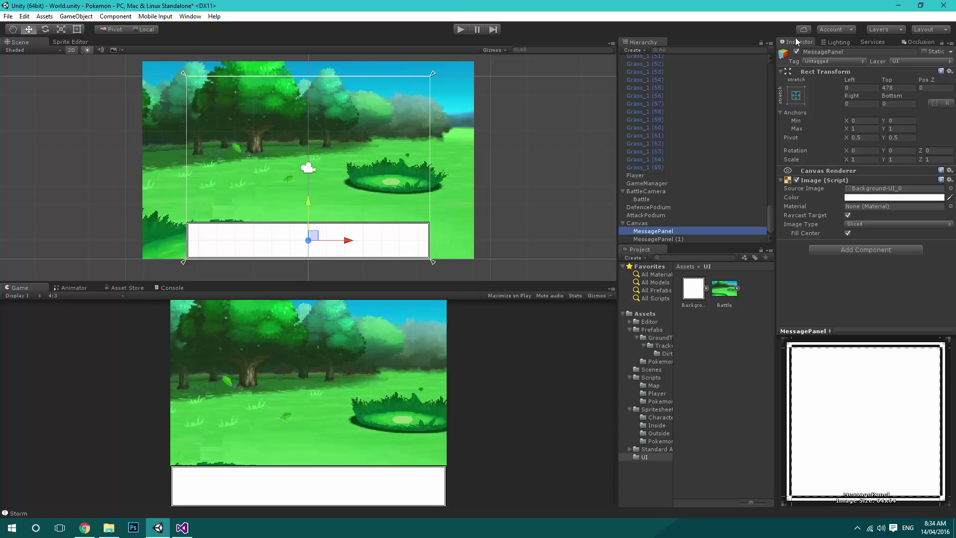
left_click(797, 52)
Step: Rename the copy to 'InfoPanel'
left_click(654, 239)
left_click(824, 50)
type("Info")
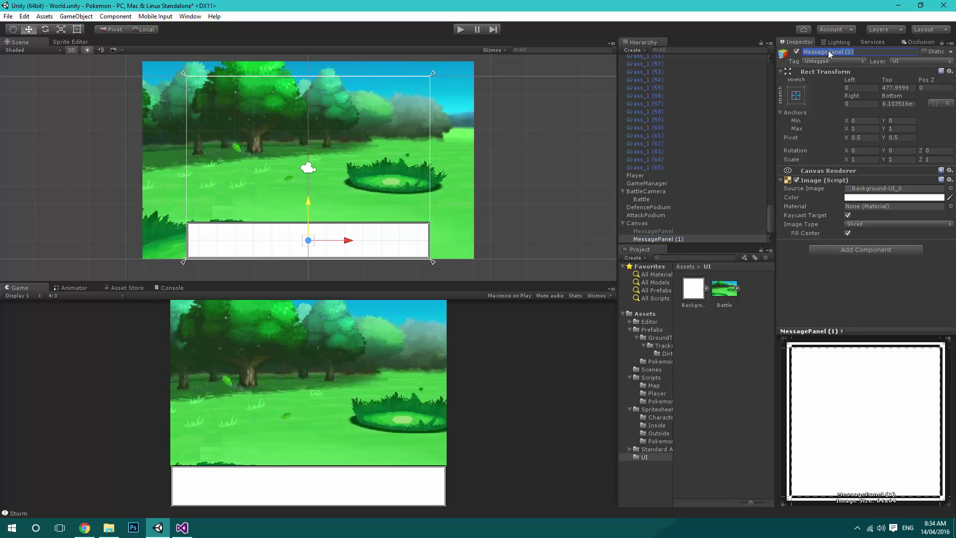
type("Panel")
key("Return")
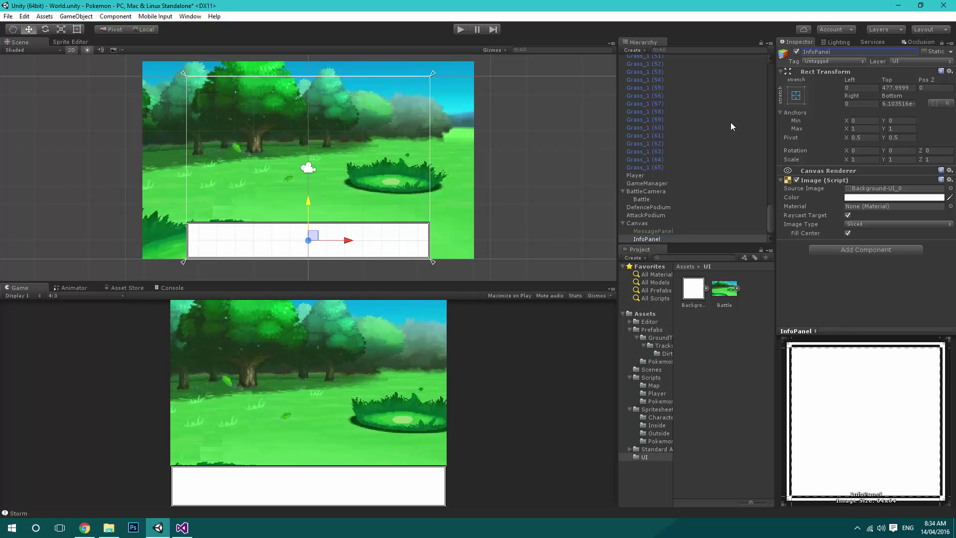
left_click(400, 234)
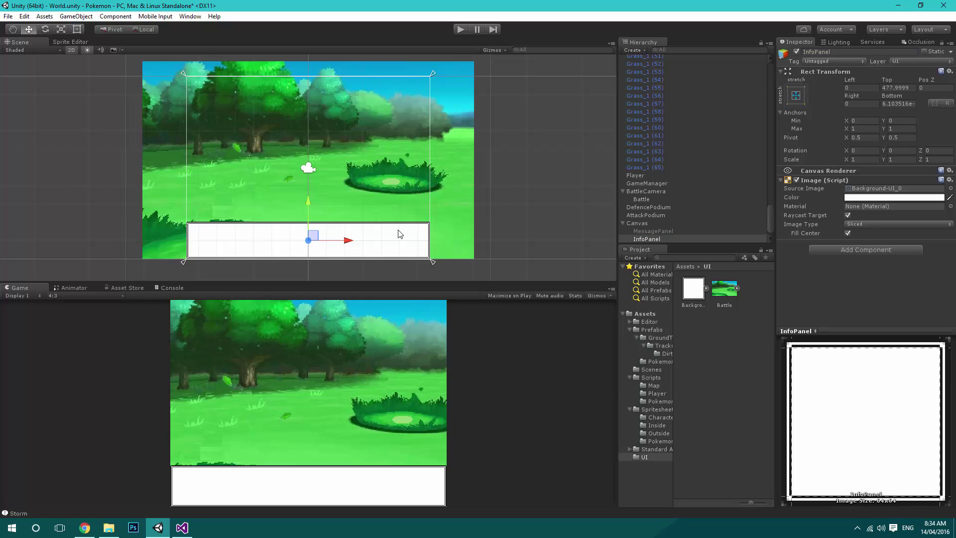
Step: Shrink InfoPanel to the left half of the strip with a Right offset of 400
left_click(77, 30)
left_click_drag(430, 260, 309, 260)
left_click(856, 103)
type("400")
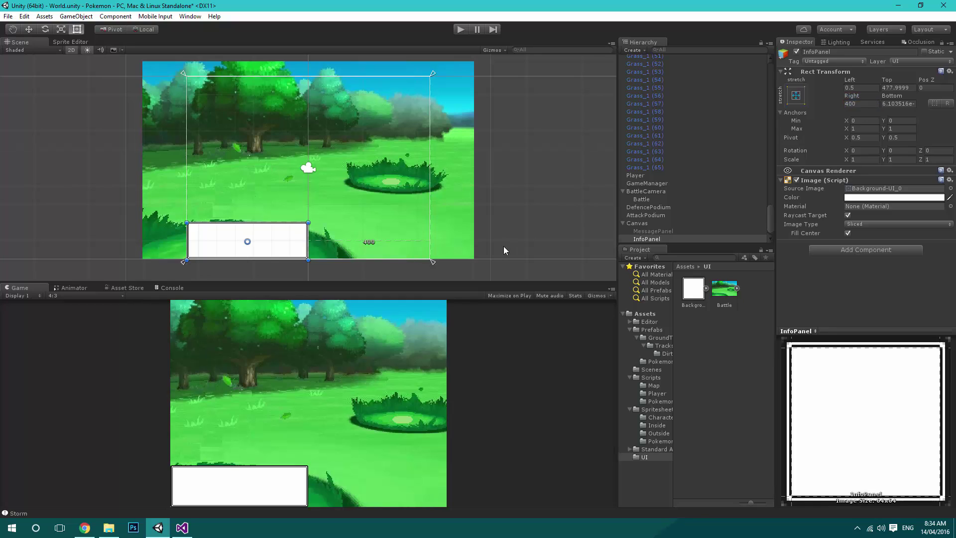
left_click(504, 246)
scroll(270, 226, "up", 2)
Step: Duplicate InfoPanel and move the copy into the right half of the bottom strip
scroll(663, 238, "down", 1)
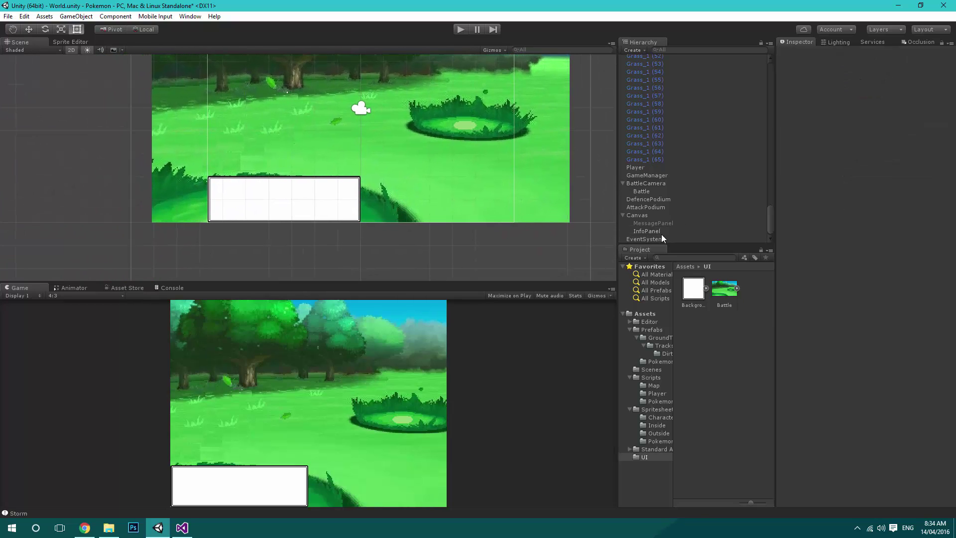
left_click(647, 231)
key("ctrl+d")
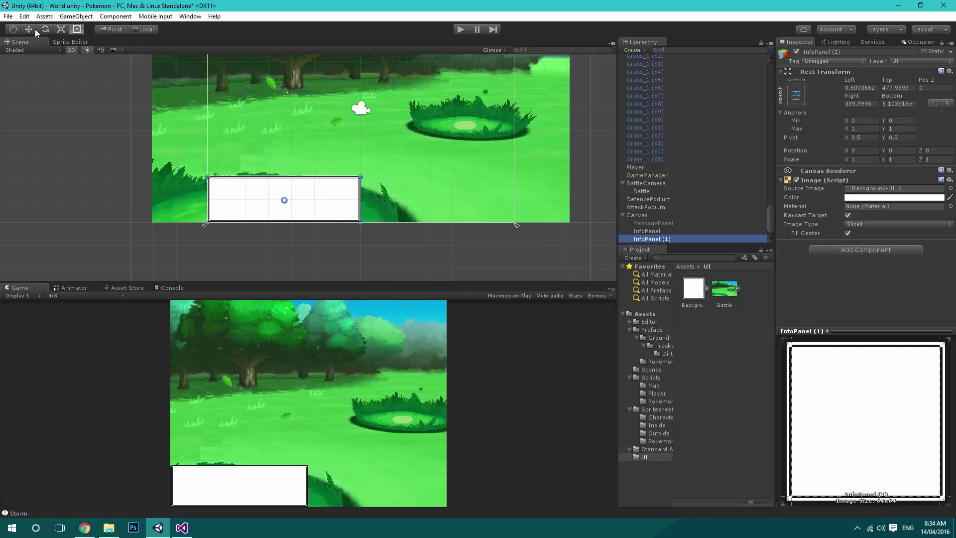
left_click_drag(378, 199, 474, 192)
left_click(486, 246)
key("q")
key("t")
left_click(416, 207)
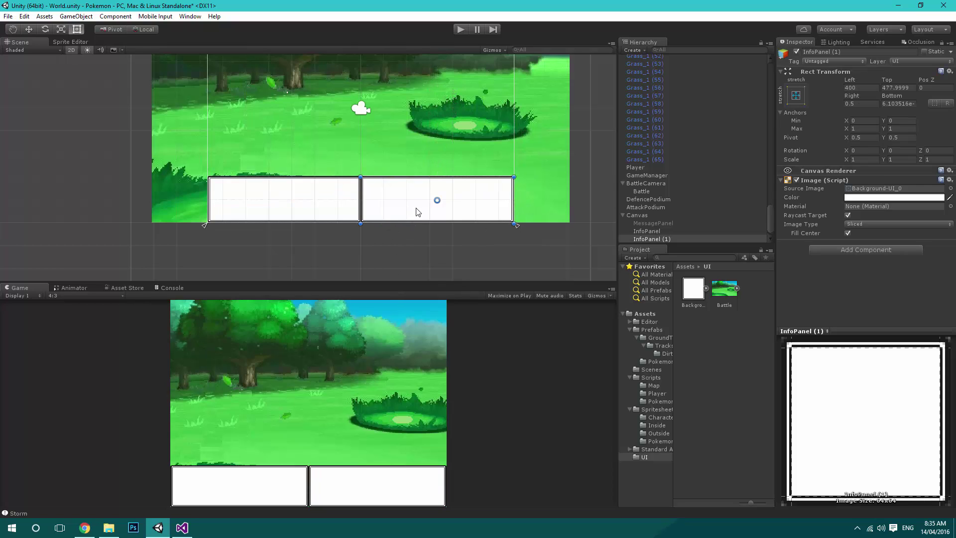
Step: Rename the copy to 'Moves' and add a Grid Layout Group component
left_click(694, 239)
left_click(831, 52)
type("Moves")
key("Return")
left_click(637, 239)
left_click(866, 250)
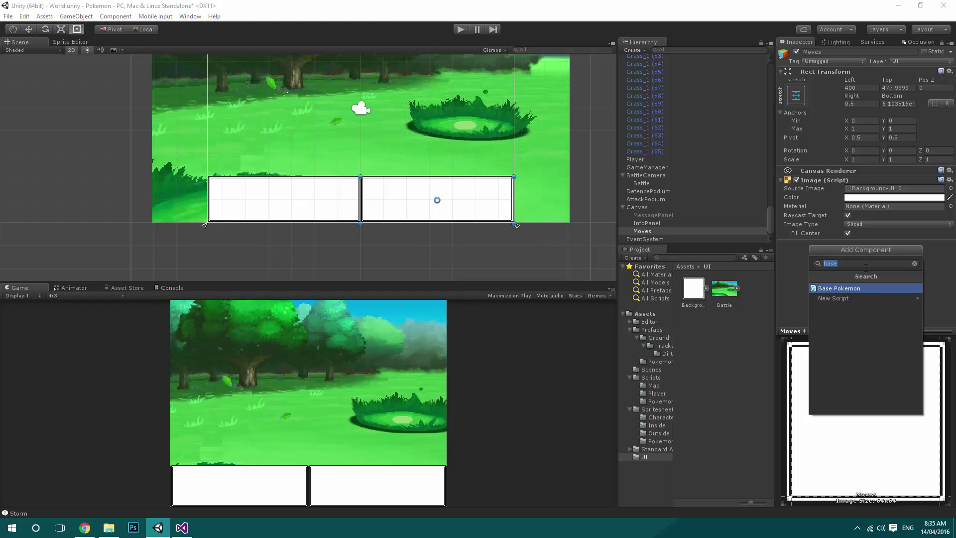
type("grid")
left_click(857, 287)
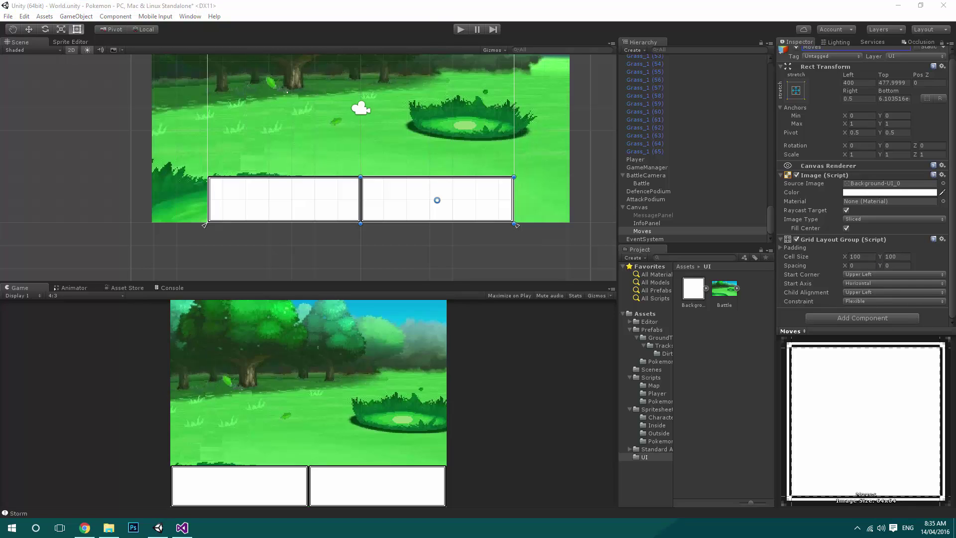
Step: Add a Text child under Moves reading 'FIGHT'
right_click(656, 236)
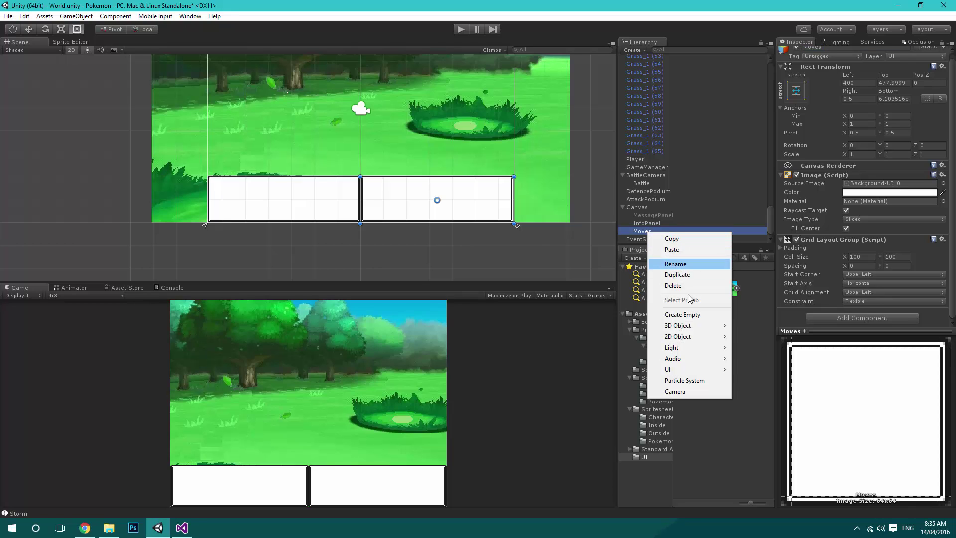
mouse_move(690, 372)
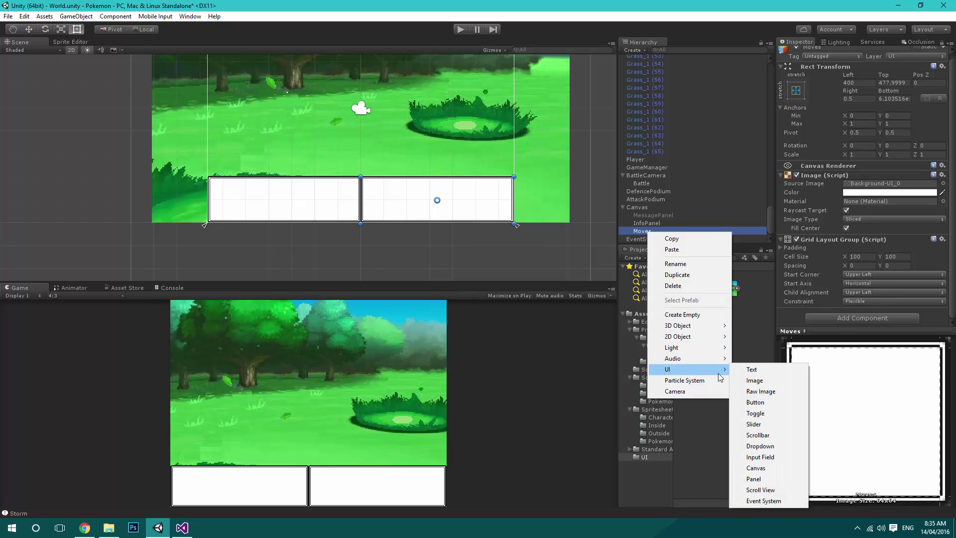
left_click(753, 370)
left_click(841, 207)
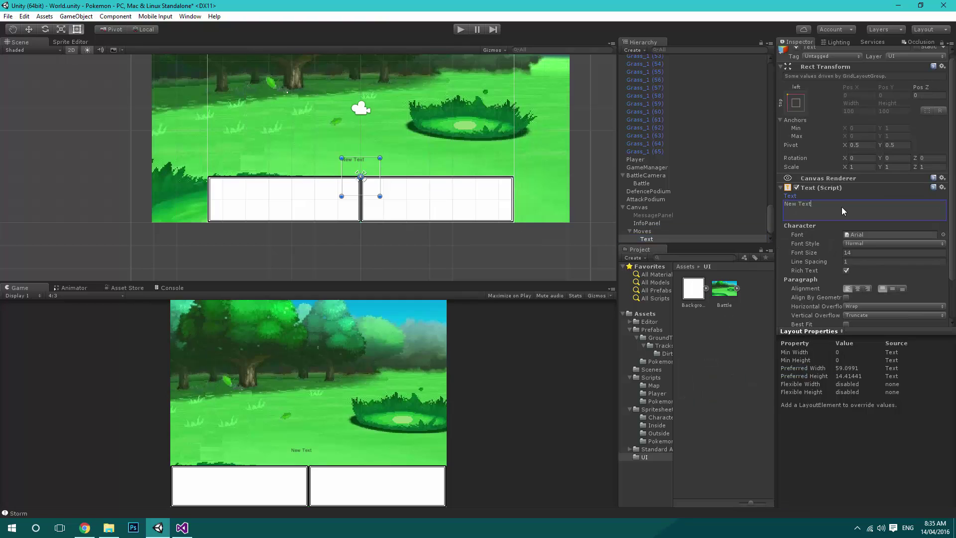
type("FIGHT")
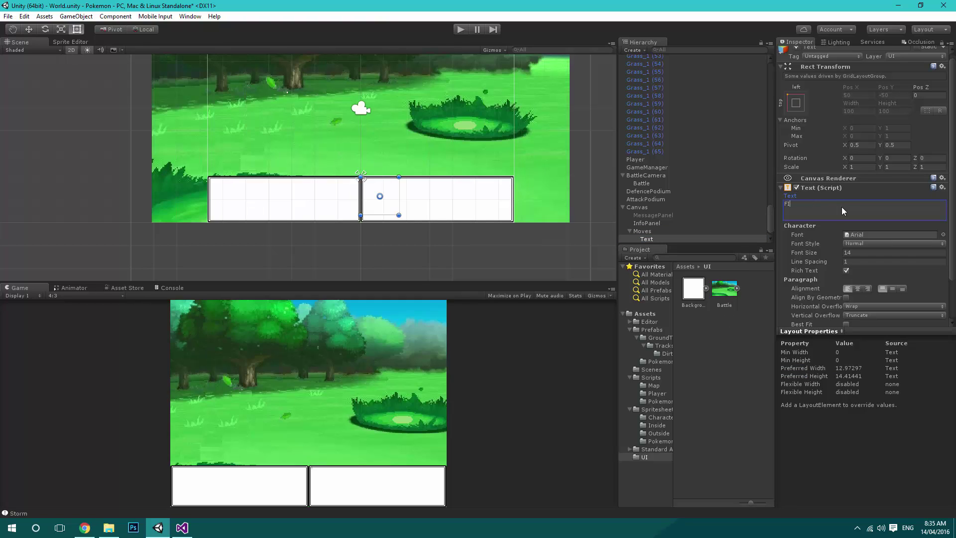
left_click(642, 240)
Step: Set the Moves grid padding to 20 on left, right, top and bottom
left_click(657, 231)
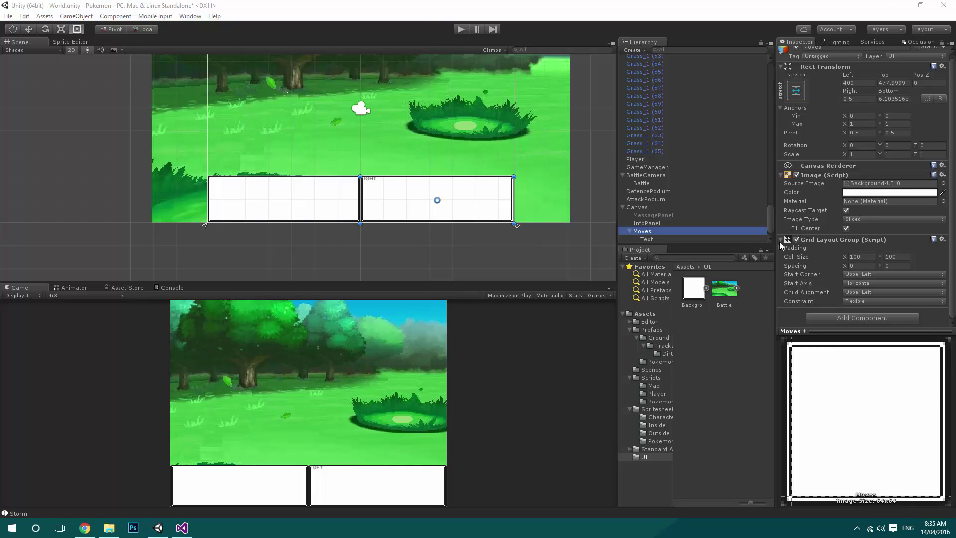
left_click(780, 248)
left_click(859, 258)
type("20")
key("Tab")
type("20")
key("Tab")
type("20")
key("Tab")
type("2")
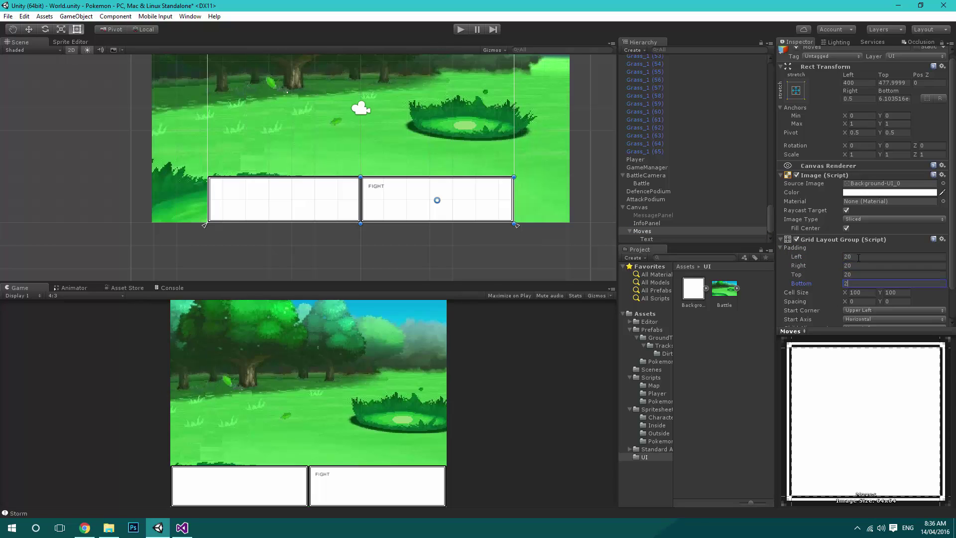
type("0")
Step: Set the FIGHT label's font size to 20
left_click(646, 239)
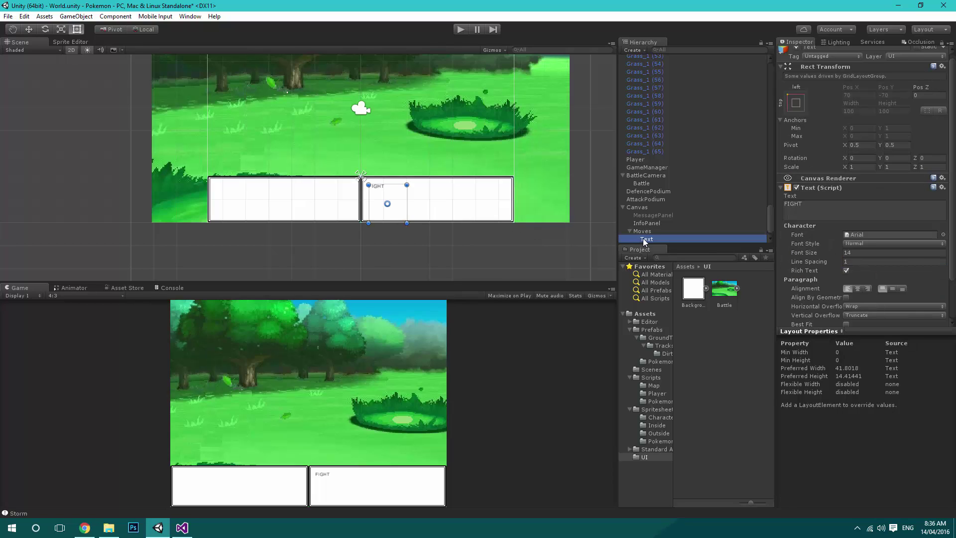
scroll(855, 270, "down", 2)
left_click(865, 203)
type("20")
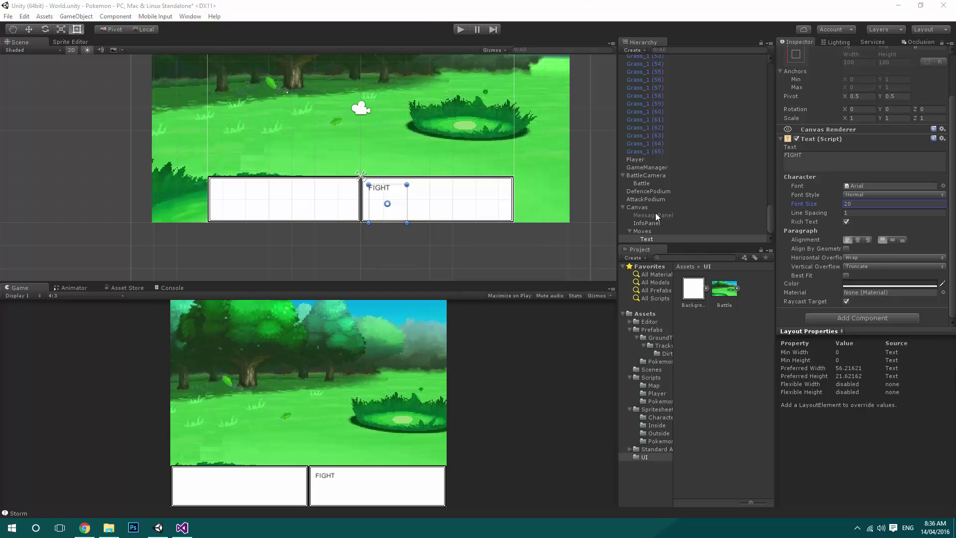
Step: Set the Moves grid cell size to 200 by 30
left_click(642, 231)
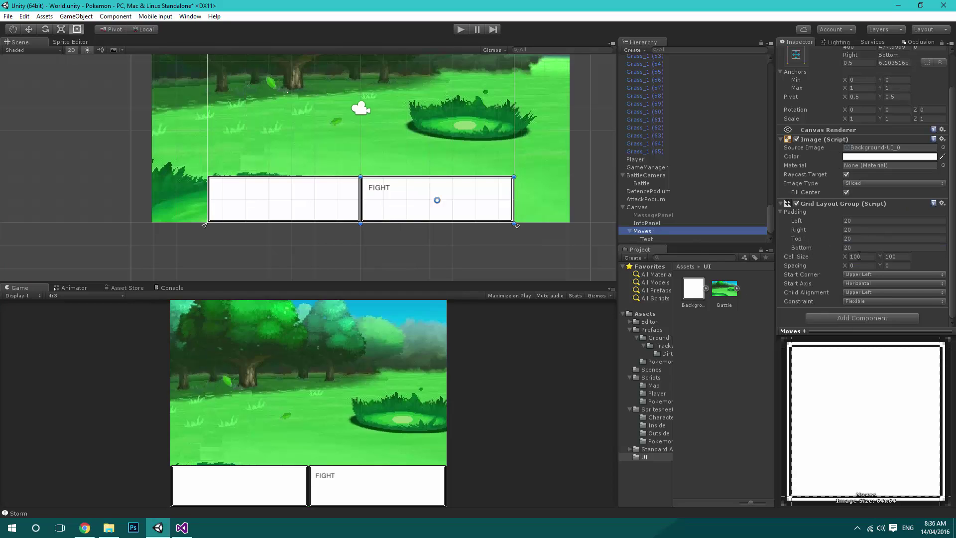
left_click(869, 258)
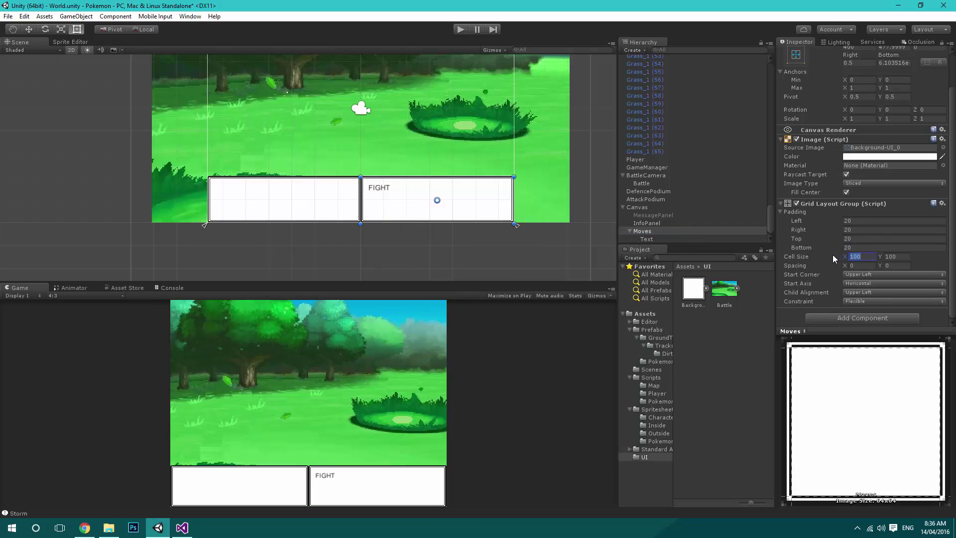
type("200")
left_click(903, 256)
type("30")
left_click(647, 239)
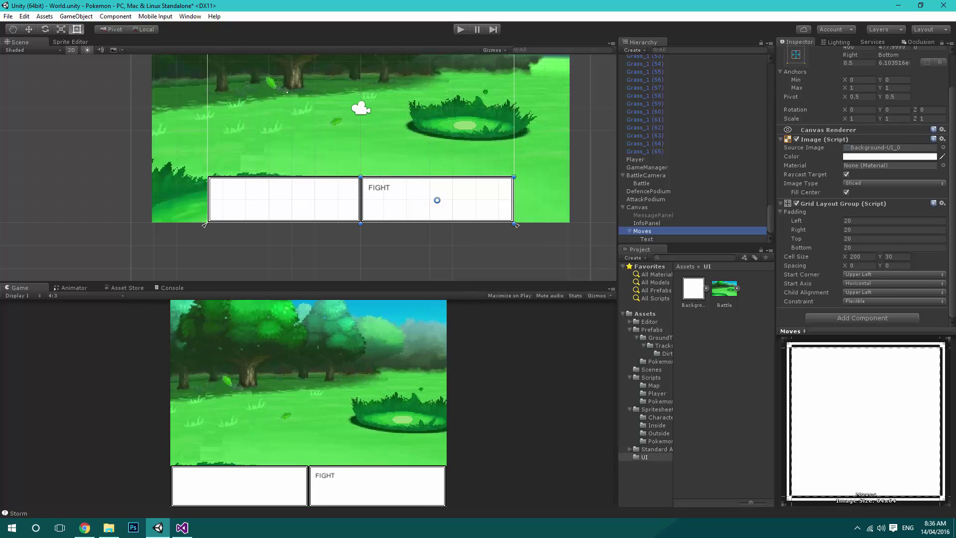
scroll(819, 256, "up", 2)
Step: Narrow the grid cell width to 160
left_click(642, 232)
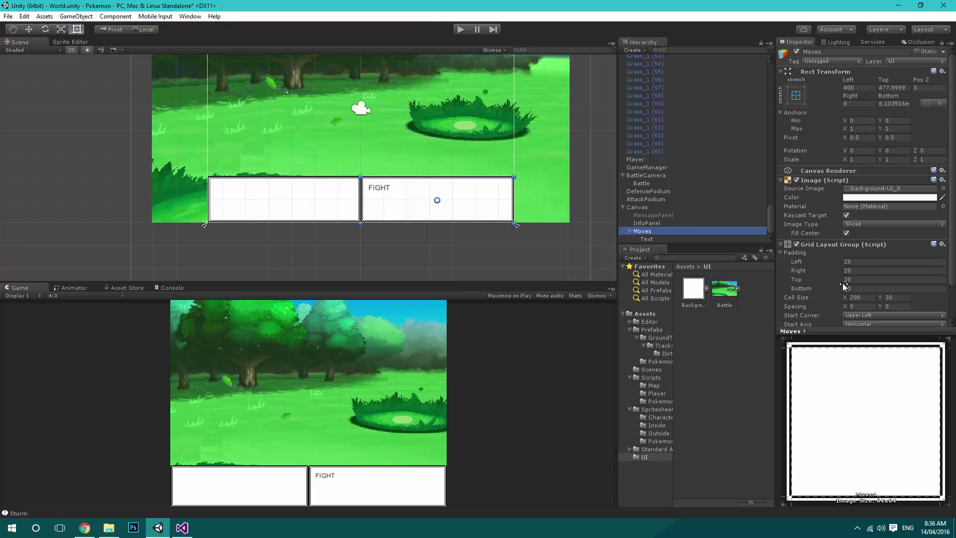
left_click(872, 299)
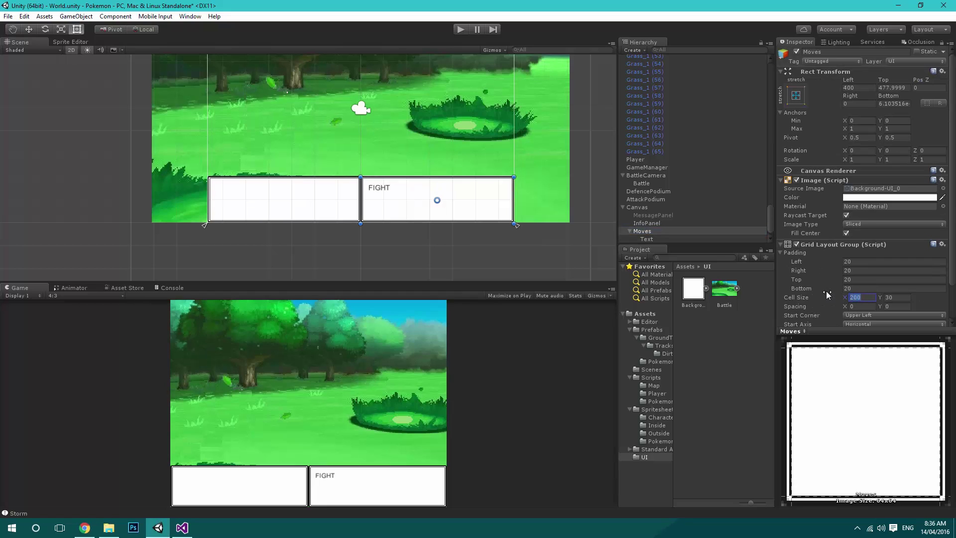
type("160")
left_click(647, 239)
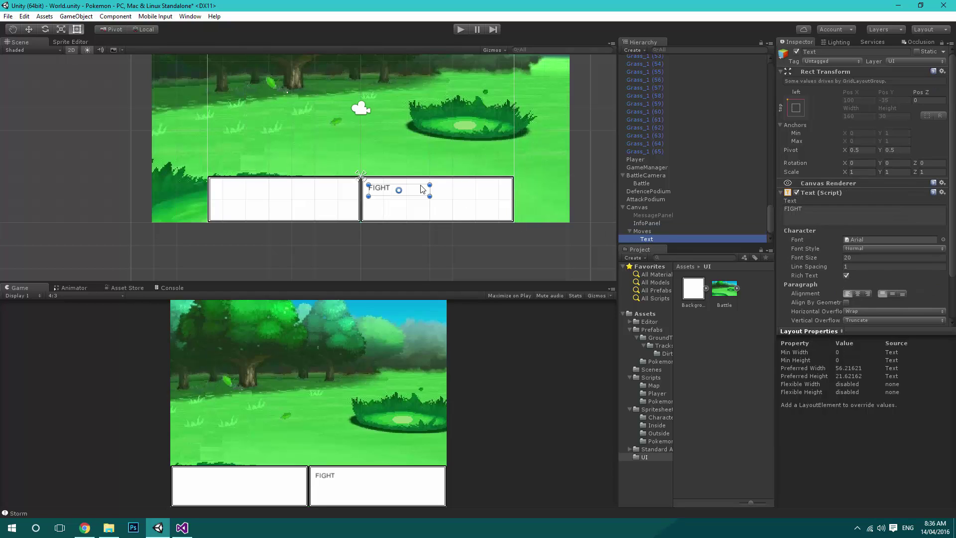
left_click(643, 231)
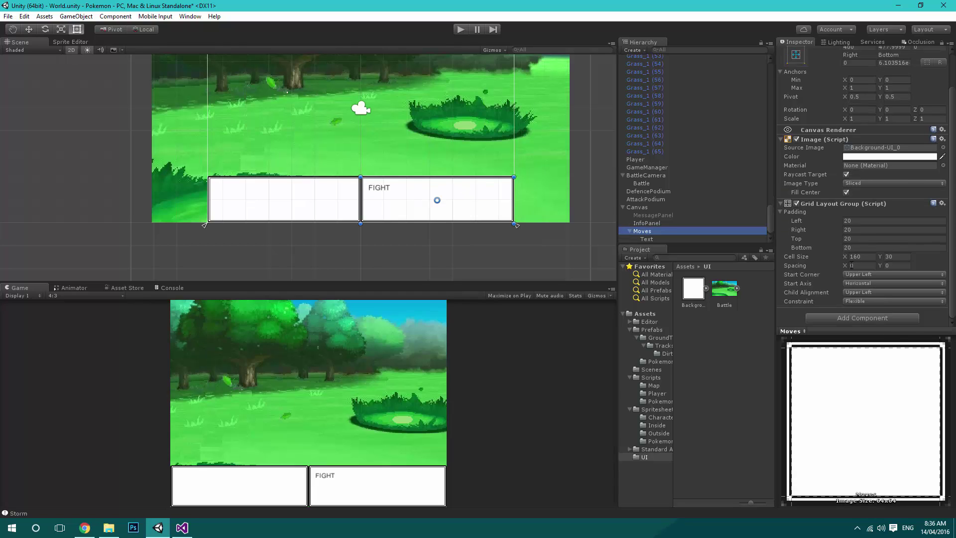
left_click(644, 236)
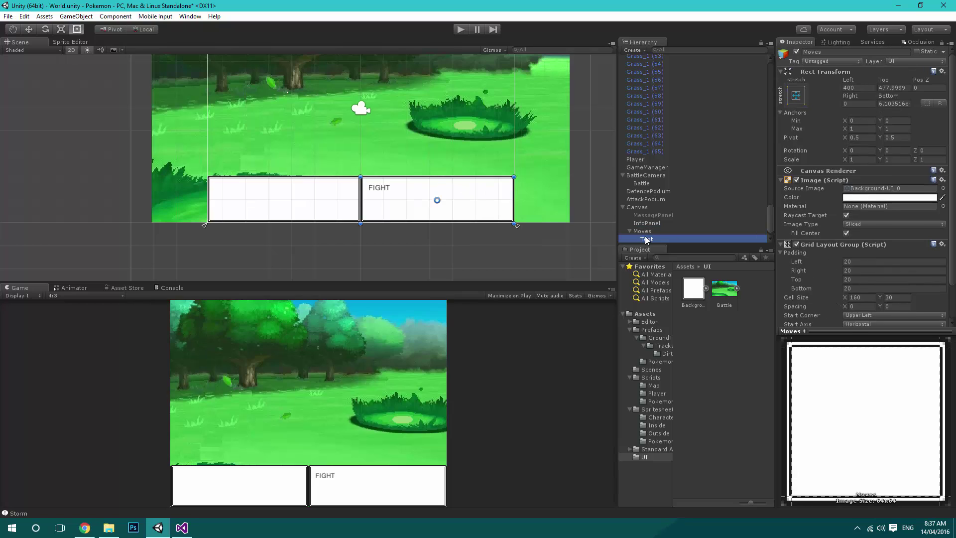
Step: Duplicate the FIGHT label and change the second label's text to BAG
key("ctrl+d")
key("ctrl+d")
key("ctrl+d")
left_click(654, 224)
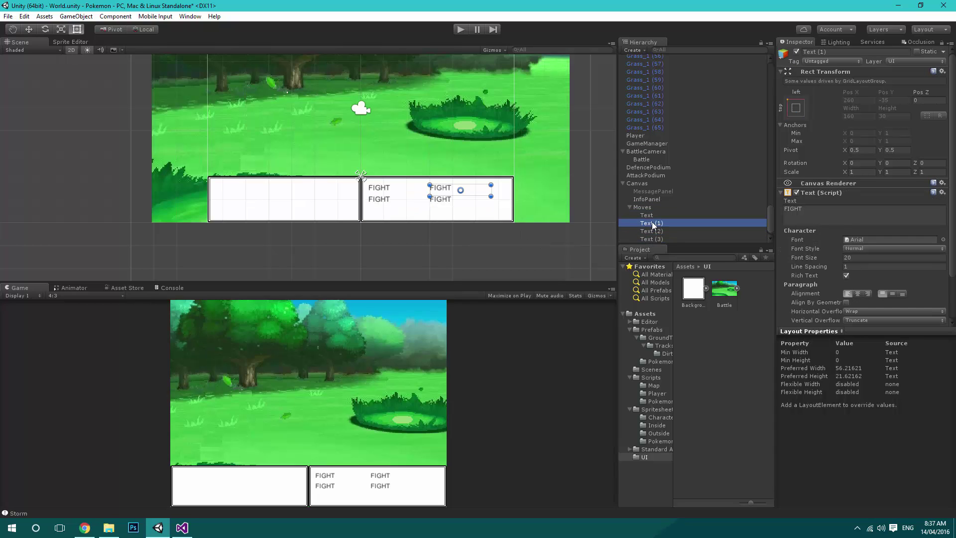
left_click(829, 215)
type("BASG")
key("BackSpace")
key("BackSpace")
type("G")
Step: Change the third and fourth labels' text to POKEMON and RUN
left_click(648, 231)
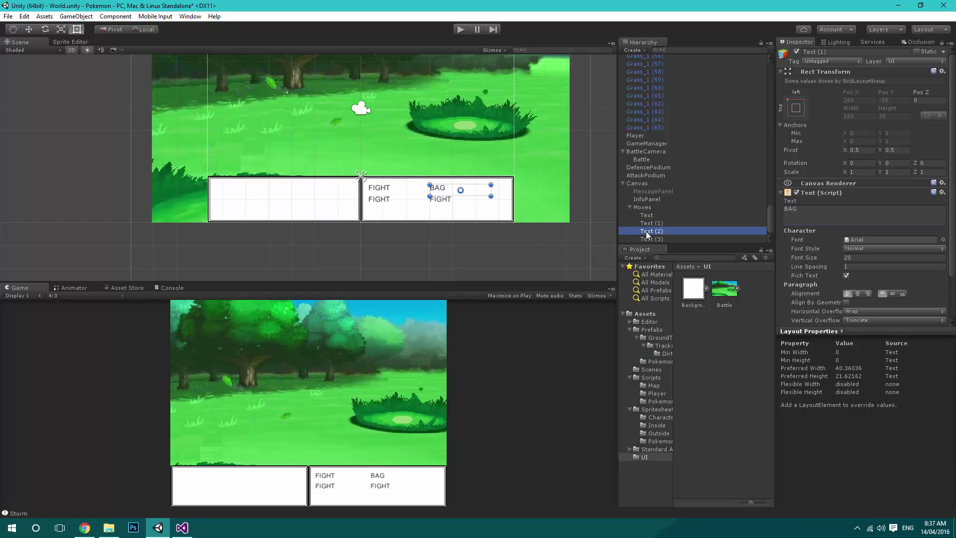
left_click(814, 207)
type("PO")
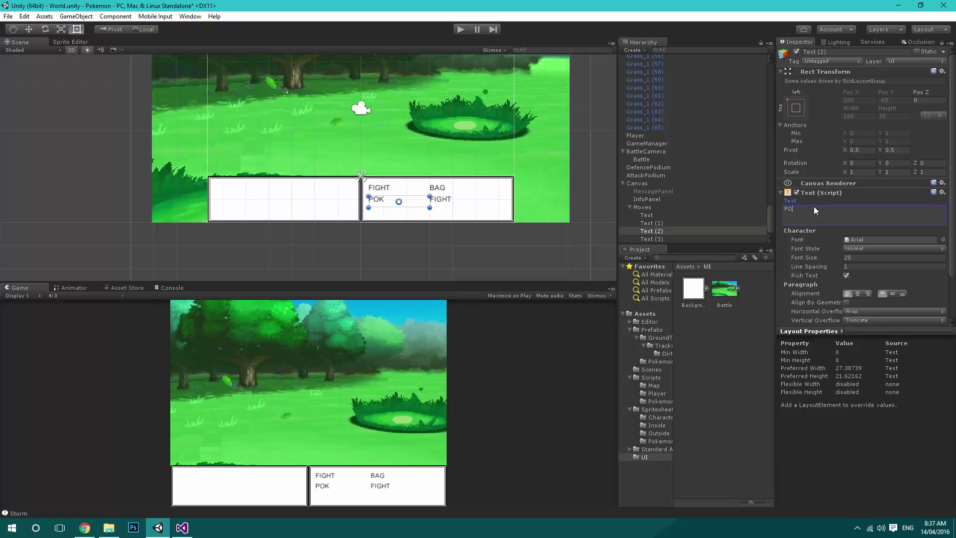
type("KE")
key("BackSpace")
type("e")
type("MON")
type("POKEMON")
left_click(654, 238)
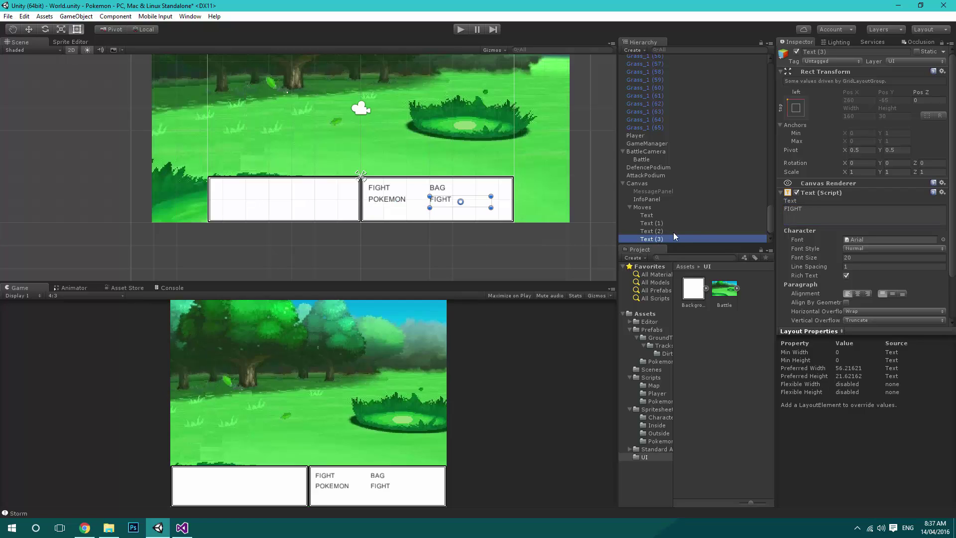
left_click(798, 214)
type("Run")
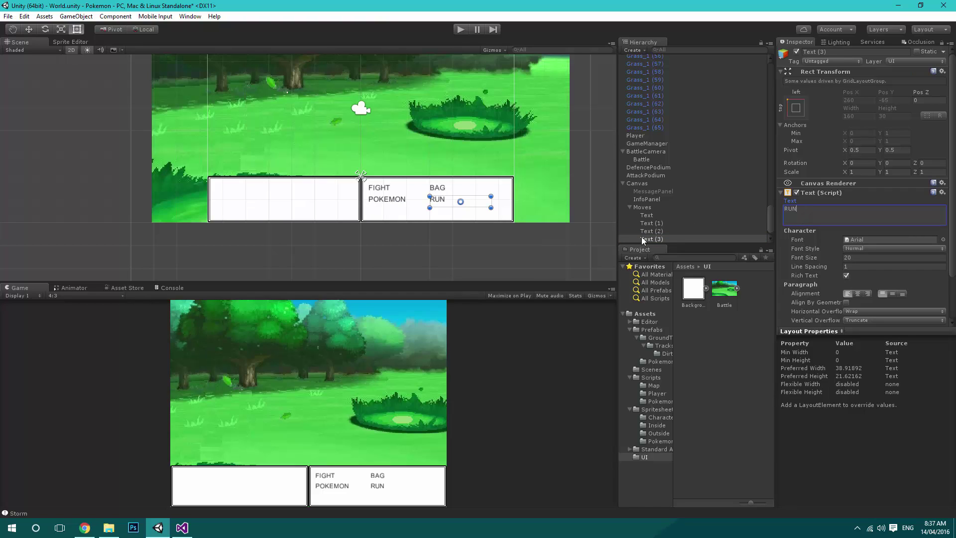
Step: Set the Moves grid panel's bottom offset to 0
left_click(643, 208)
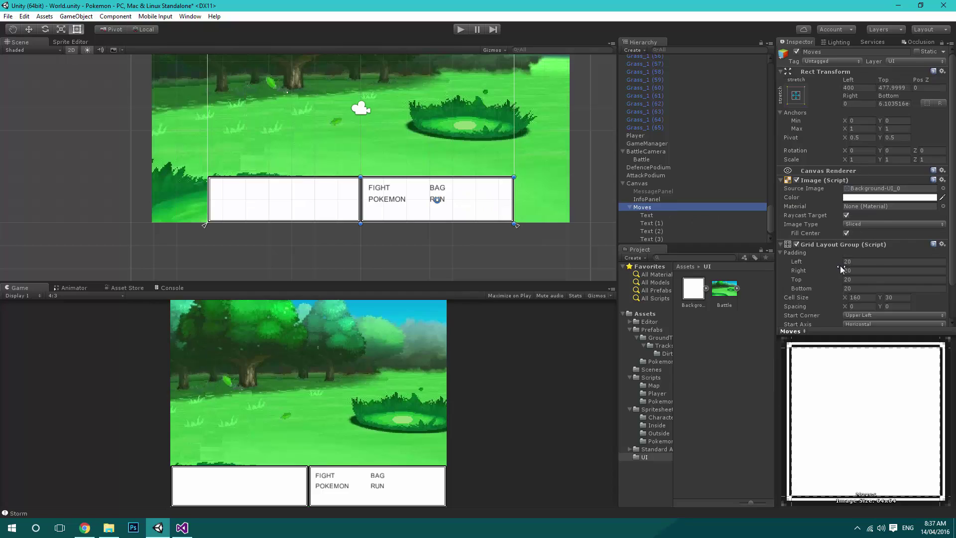
scroll(840, 269, "down", 2)
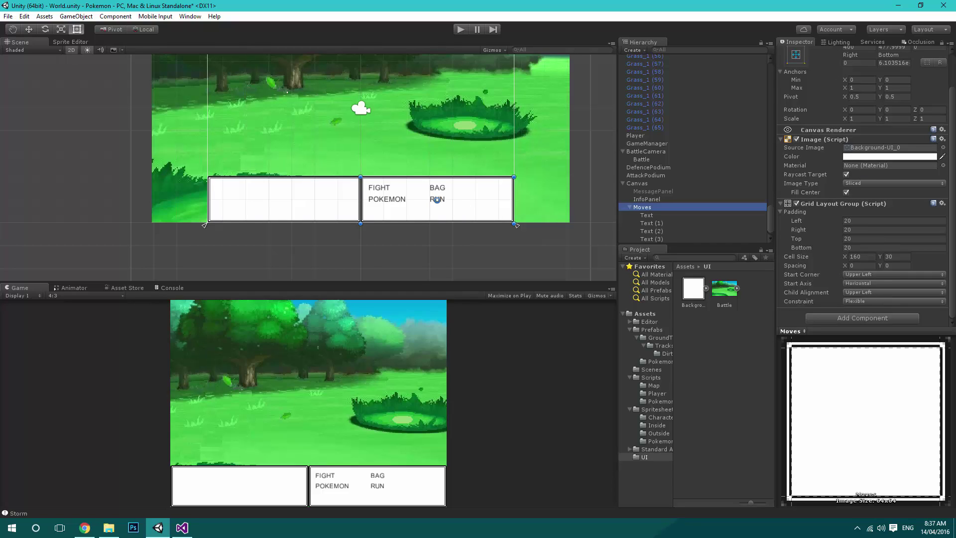
scroll(905, 106, "up", 2)
left_click(895, 104)
type("0")
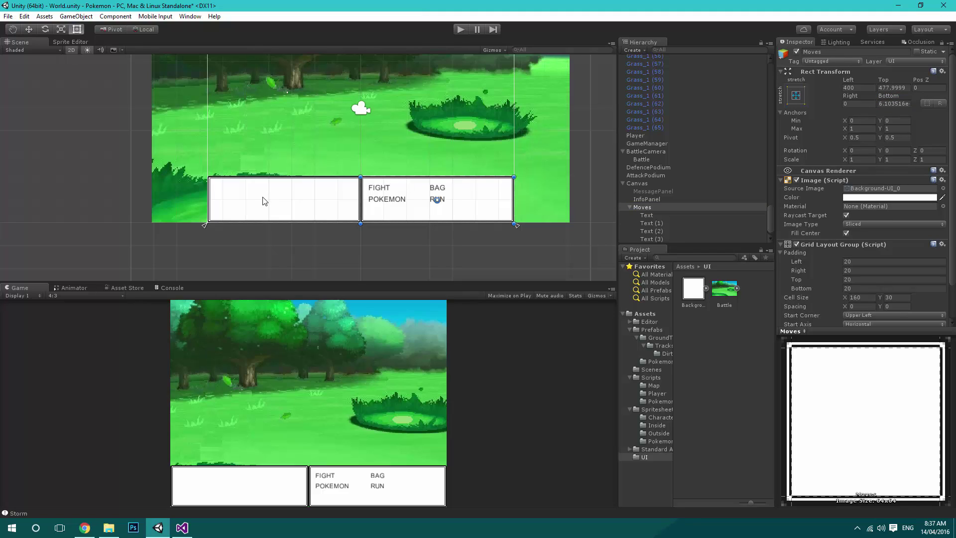
left_click(249, 202)
Step: Set the info panel's bottom offset to 0
left_click(890, 104)
type("0")
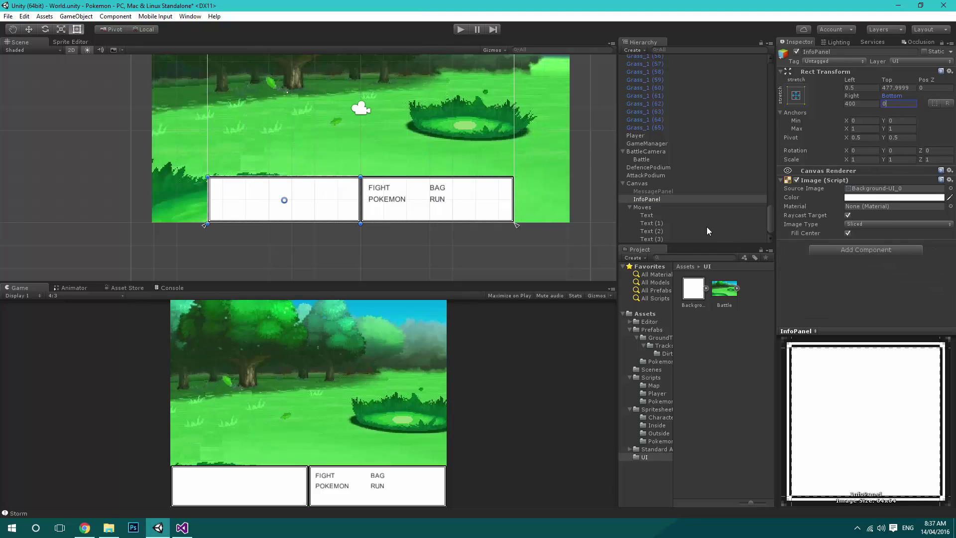
left_click(656, 199)
left_click(643, 191)
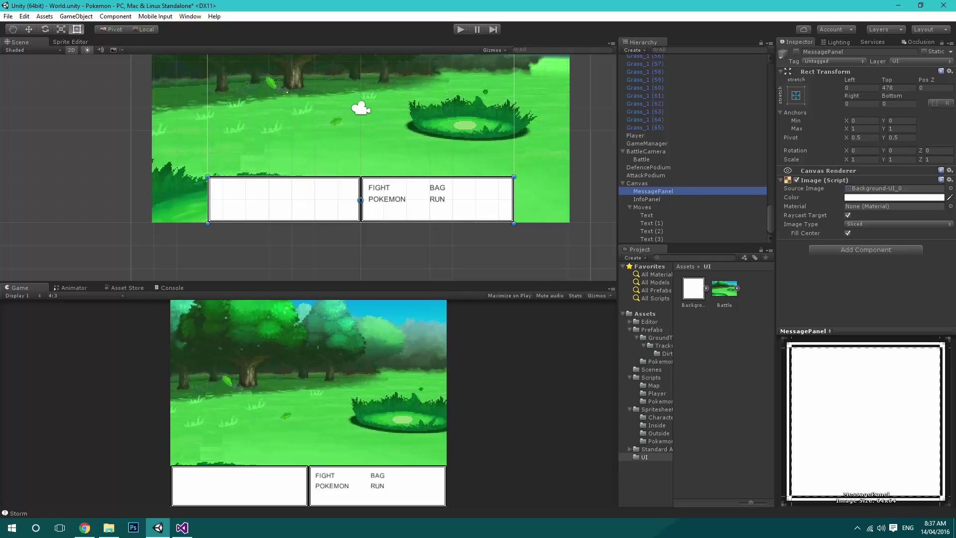
Step: Set the Moves grid cell height to 42
left_click(643, 207)
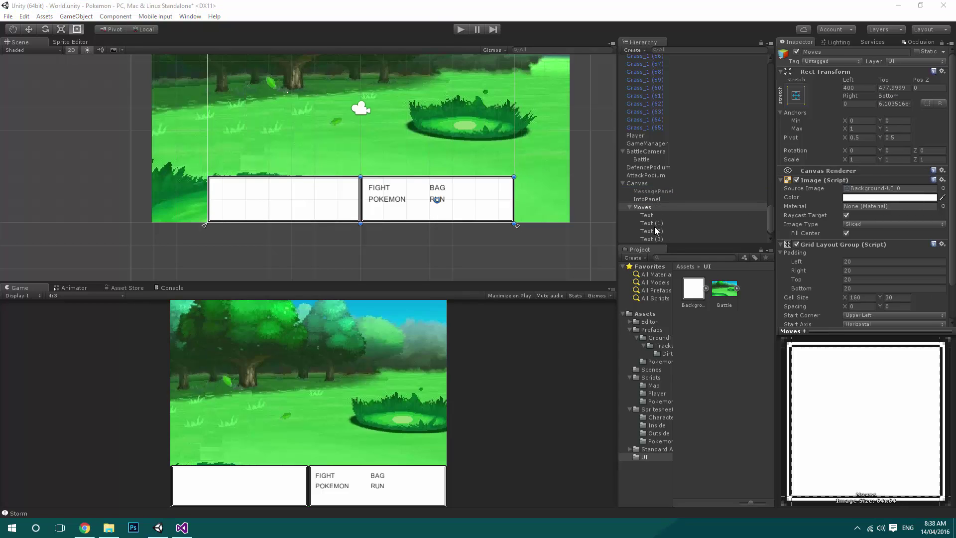
left_click(650, 207)
scroll(871, 257, "down", 2)
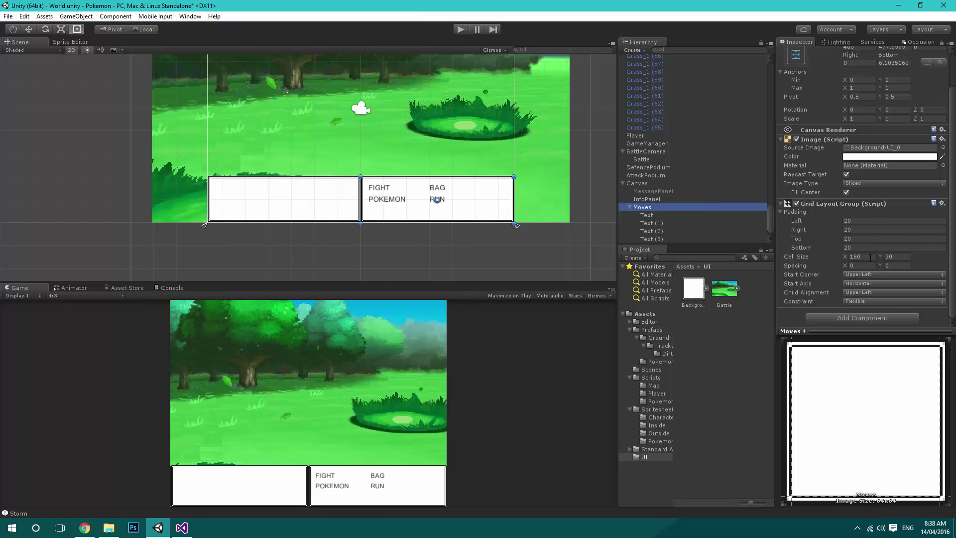
left_click(902, 256)
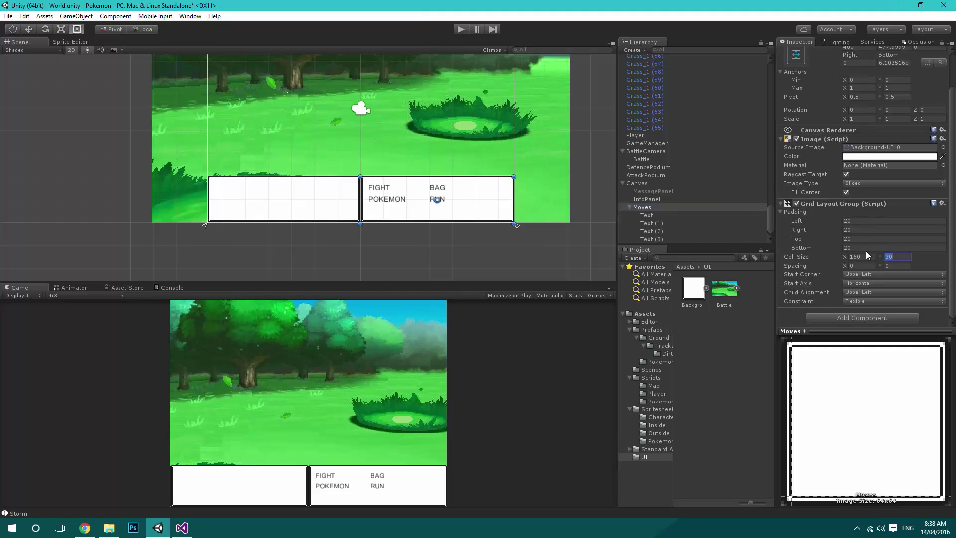
type("42")
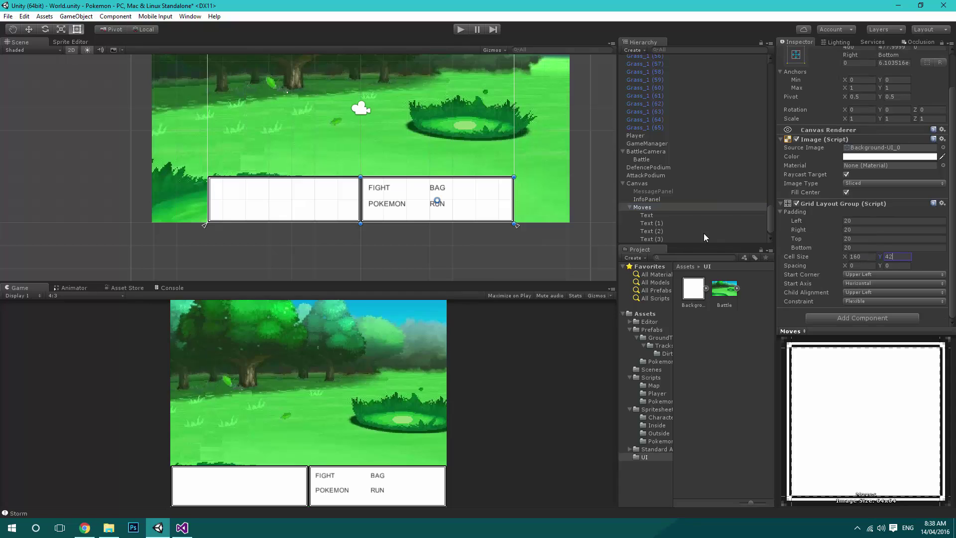
Step: Middle-align all four move labels vertically and import the font file into a Fonts folder
left_click(649, 216)
left_click(653, 239, "shift")
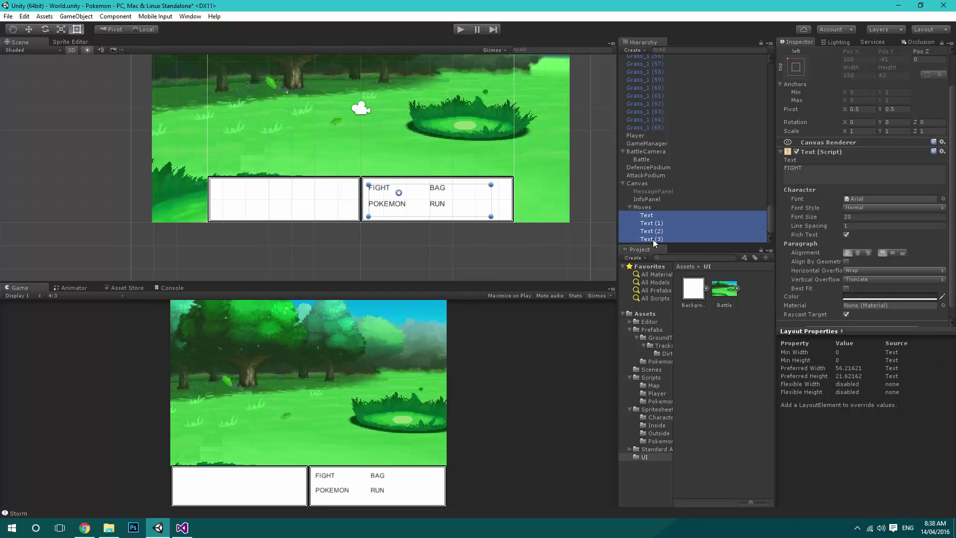
left_click(892, 253)
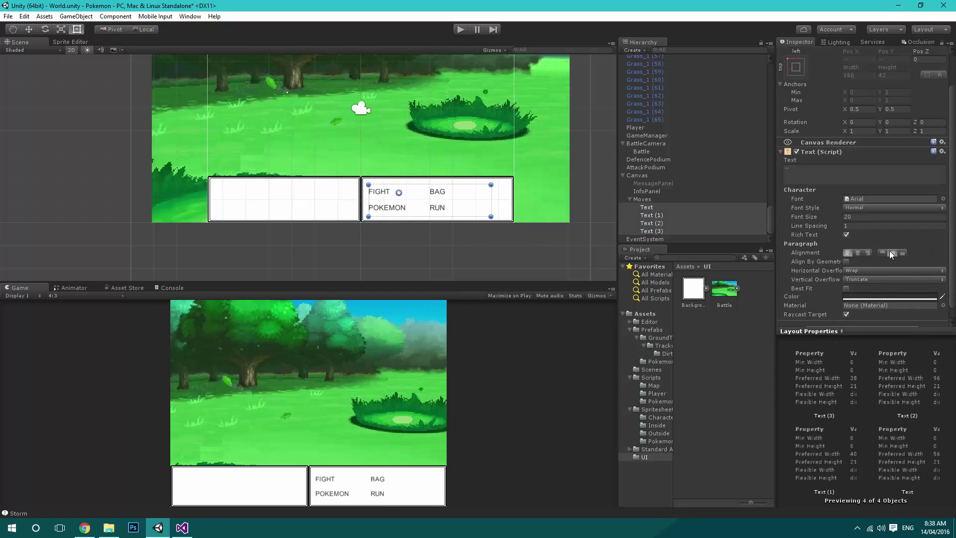
left_click(458, 243)
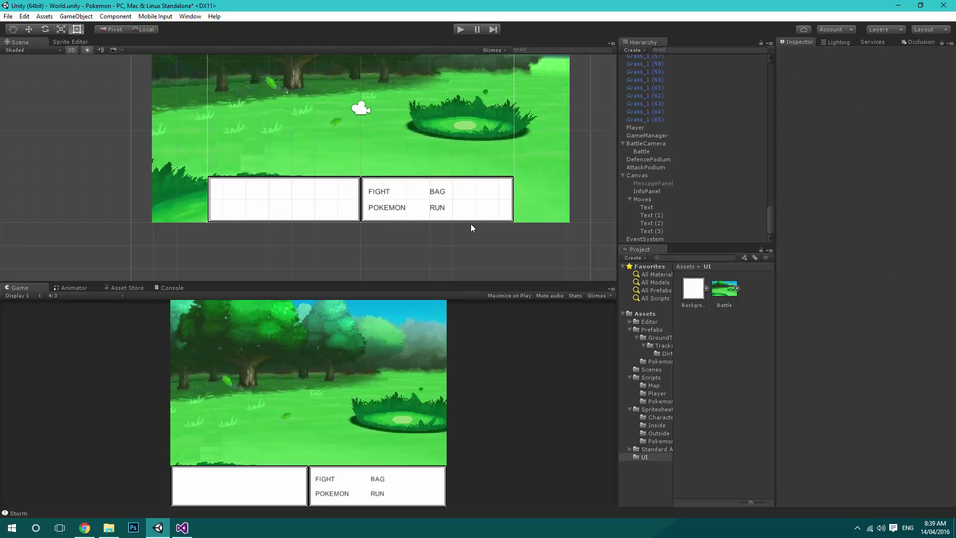
left_click_drag(955, 422, 772, 423)
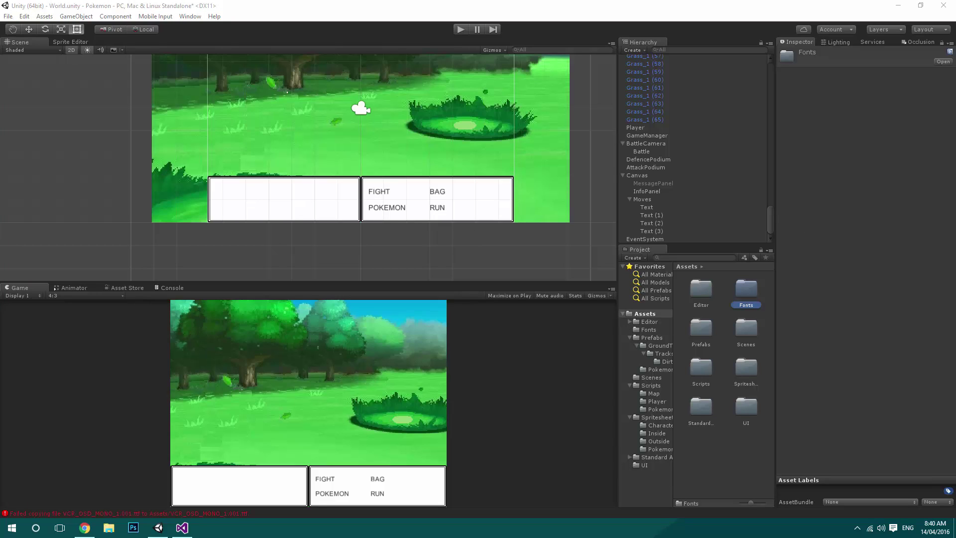
Step: Apply the VCR_OSD_MONO font from the Fonts folder to all four move labels
double_click(745, 294)
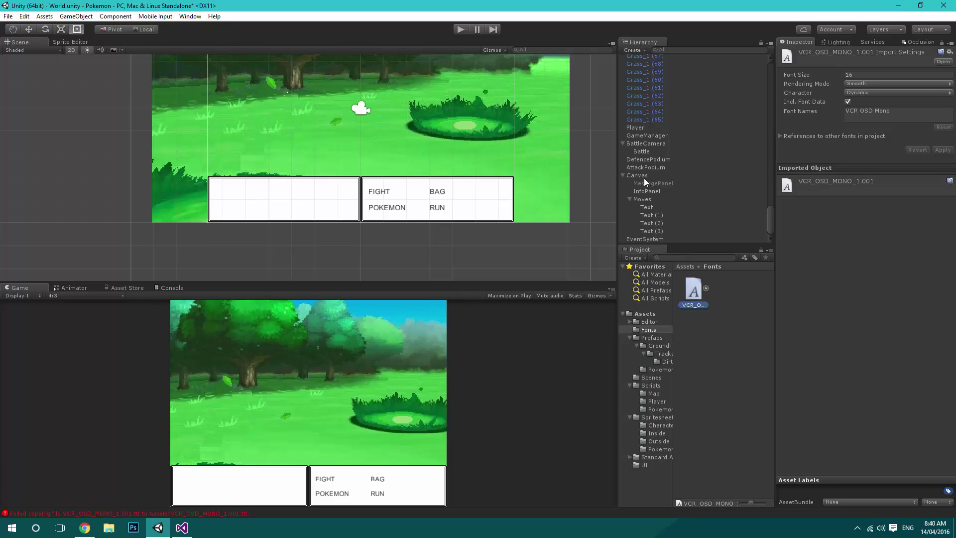
left_click(645, 206)
left_click(650, 230, "shift")
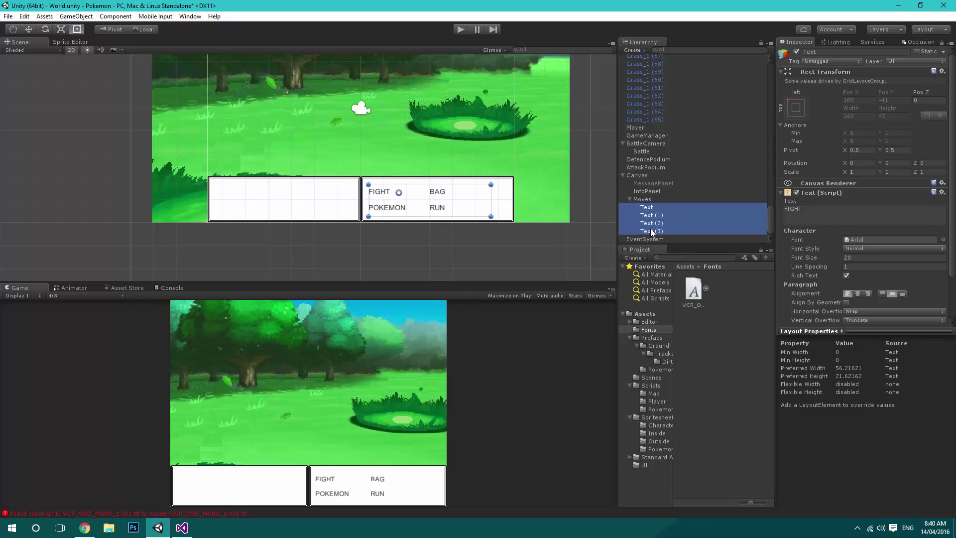
left_click_drag(690, 282, 866, 239)
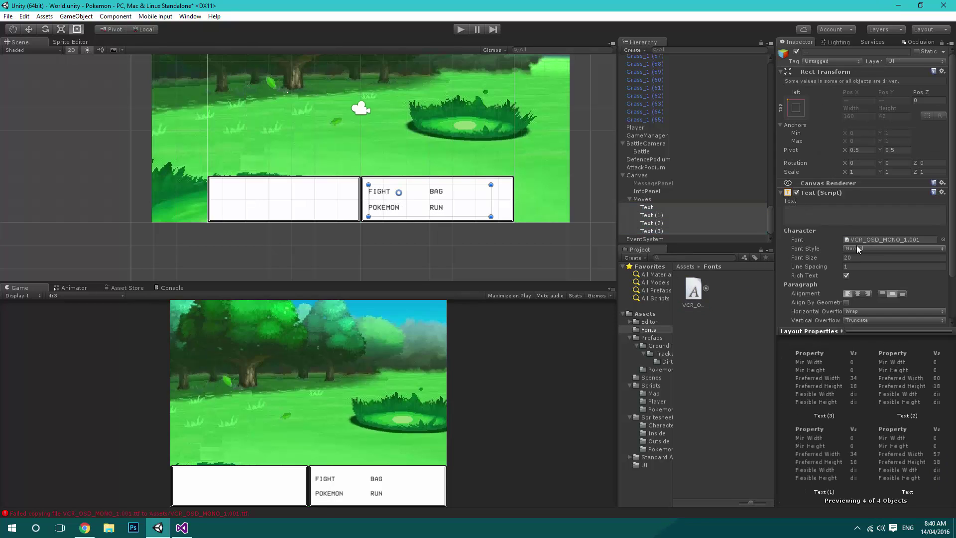
left_click(725, 396)
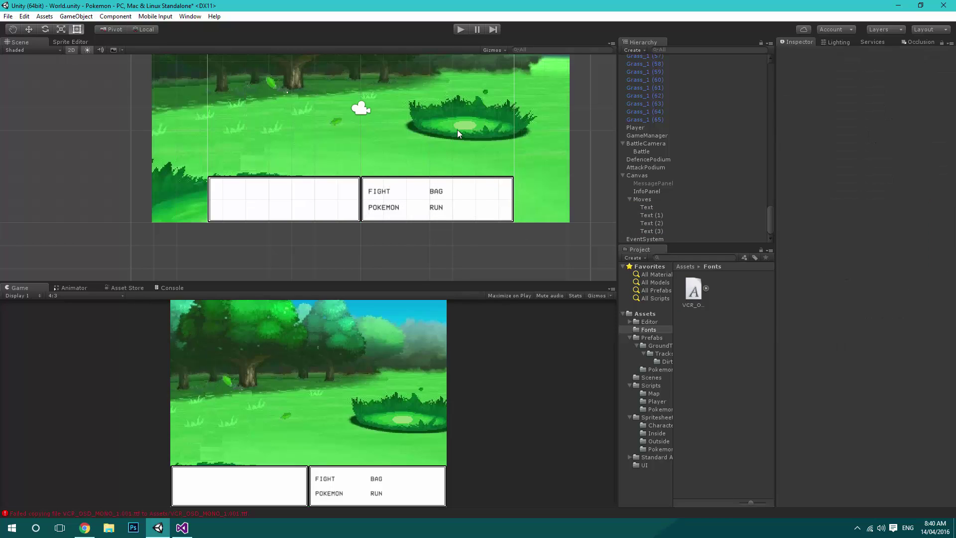
Step: Copy the FIGHT label into InfoPanel at position 0, 0 and place it in the left box's top-left
left_click(647, 207)
key("ctrl+d")
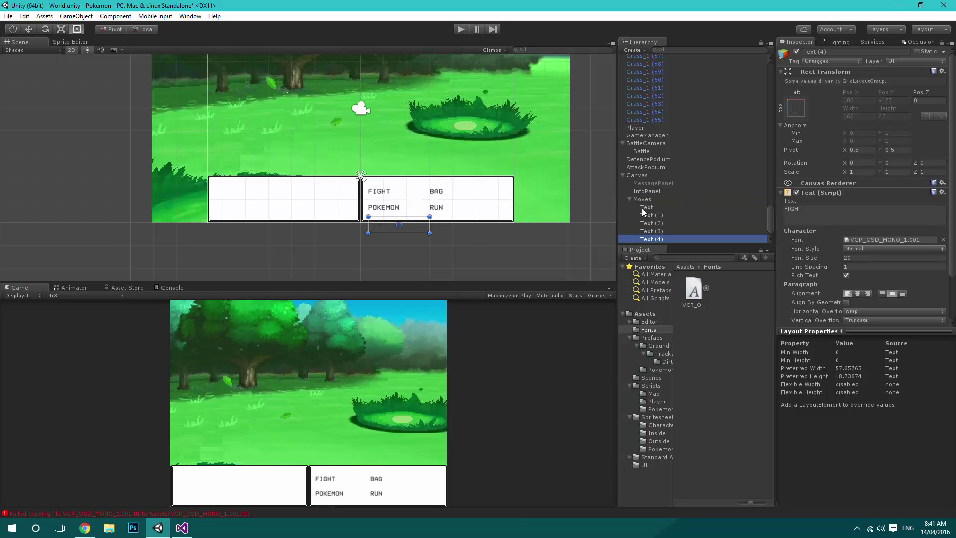
left_click_drag(646, 238, 649, 189)
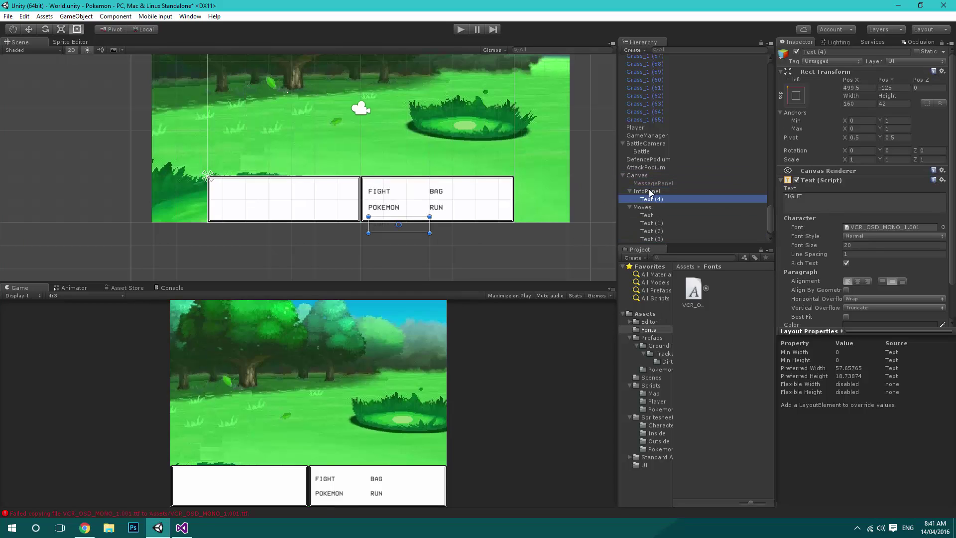
left_click(858, 88)
type("0")
key("Tab")
type("0")
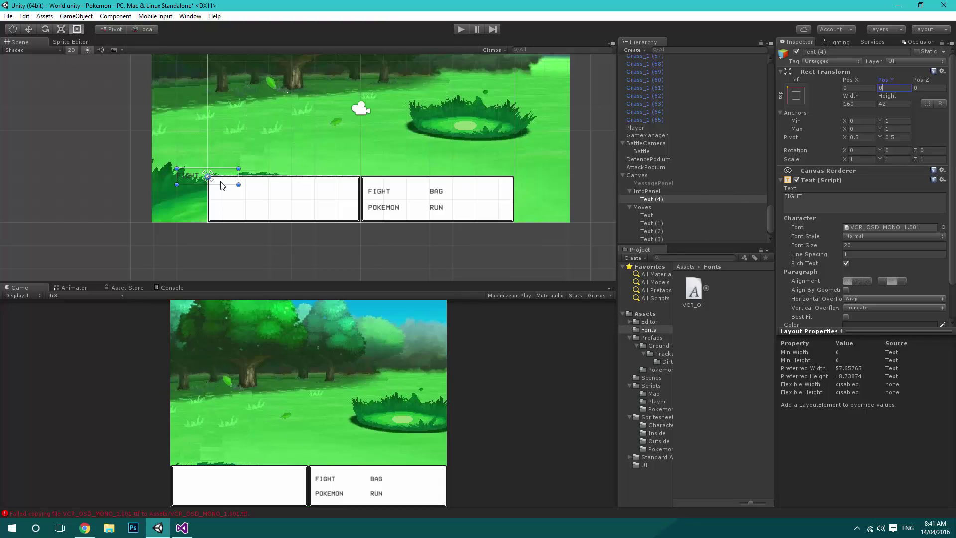
left_click_drag(216, 184, 260, 188)
left_click_drag(259, 190, 261, 199)
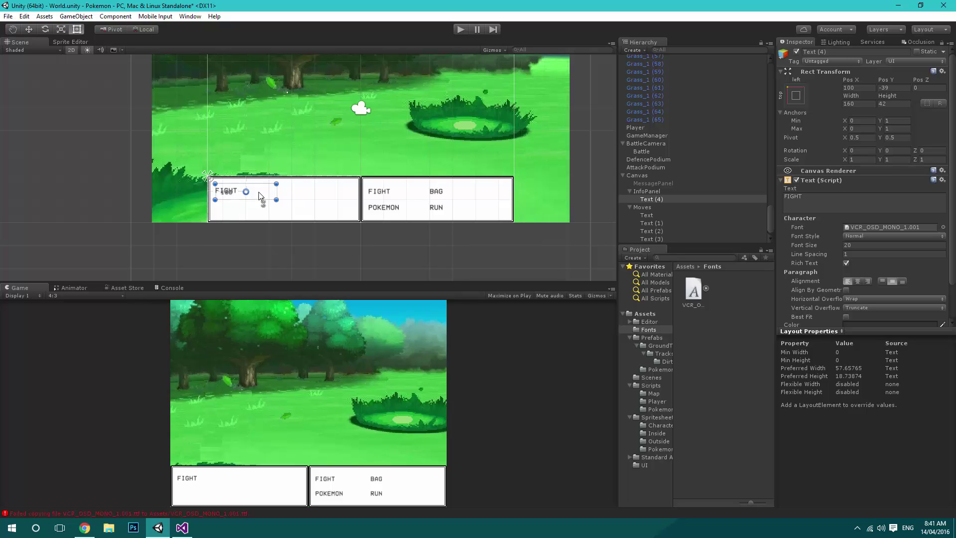
Step: Top-align the text, enlarge it to fill the box, and make it read 'Update Messages Here.'
left_click(883, 281)
left_click_drag(276, 200, 349, 216)
left_click(833, 198)
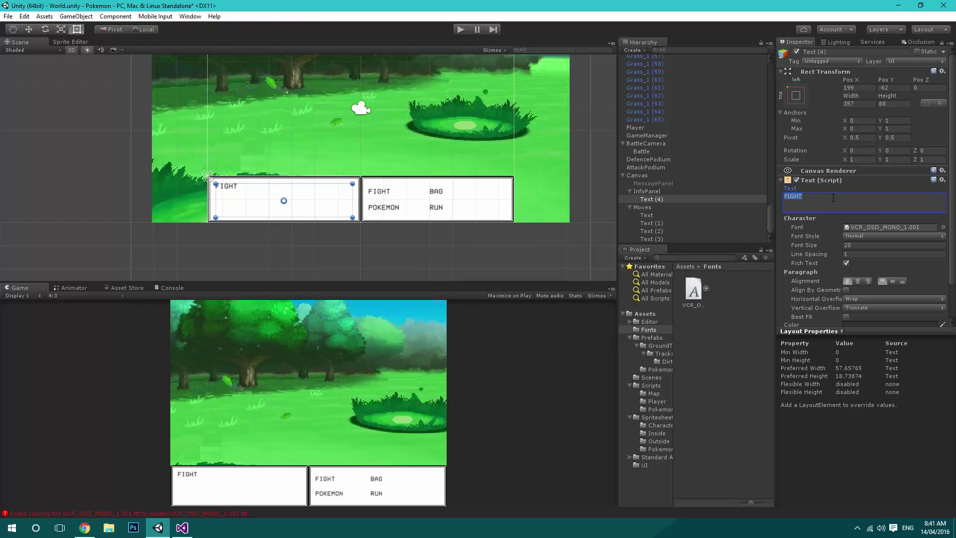
type("UUpdat")
key("BackSpace")
key("BackSpace")
key("BackSpace")
key("BackSpace")
key("BackSpace")
type("pdate Messages Here.")
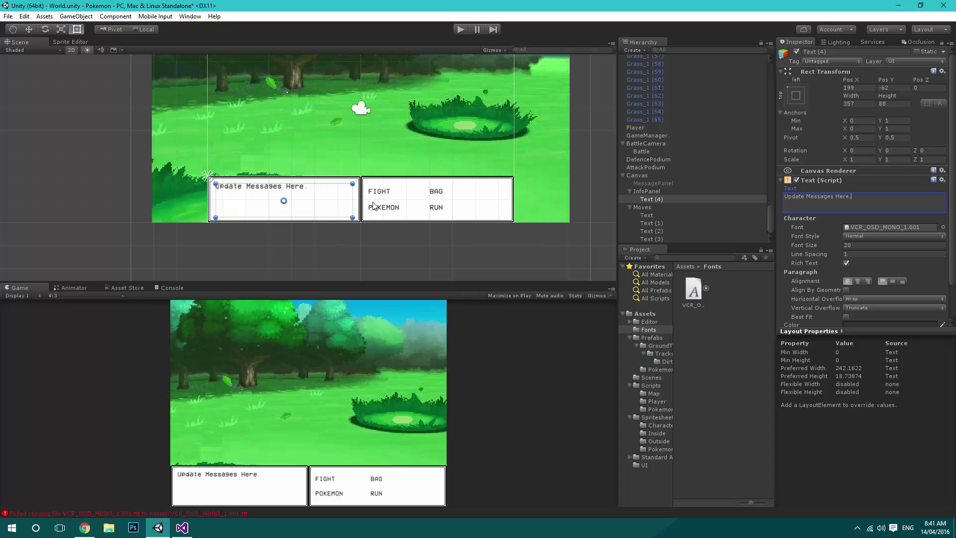
left_click(367, 239)
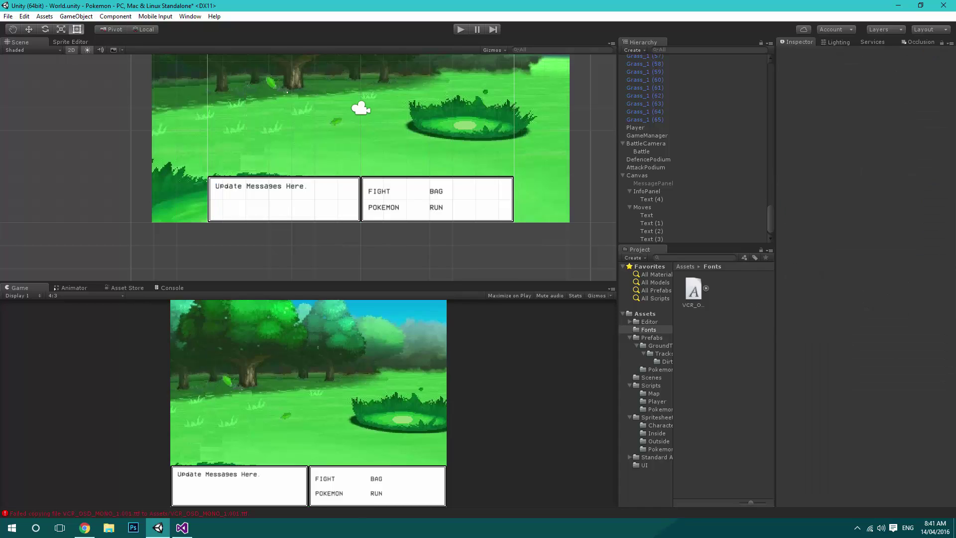
Step: Rename the Moves grid to Selection
left_click(647, 207)
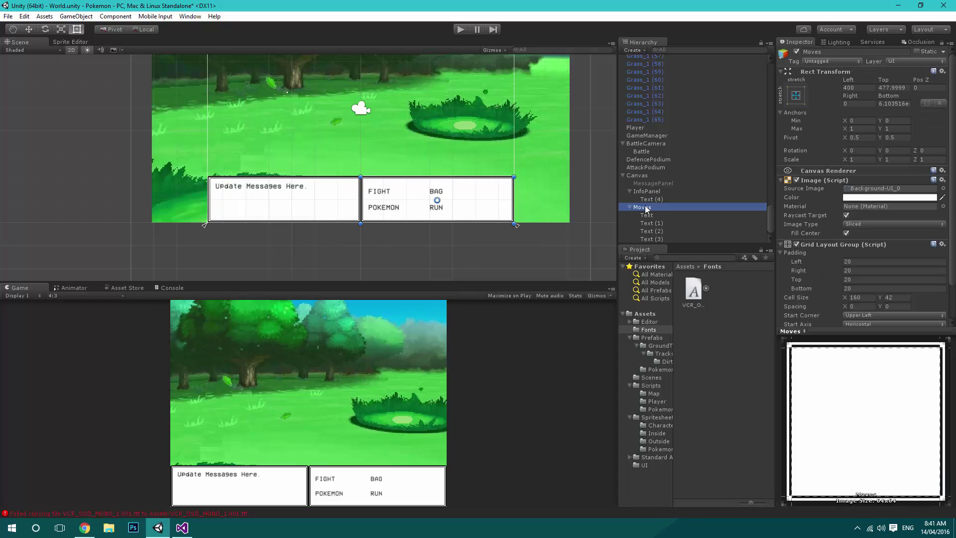
left_click(835, 52)
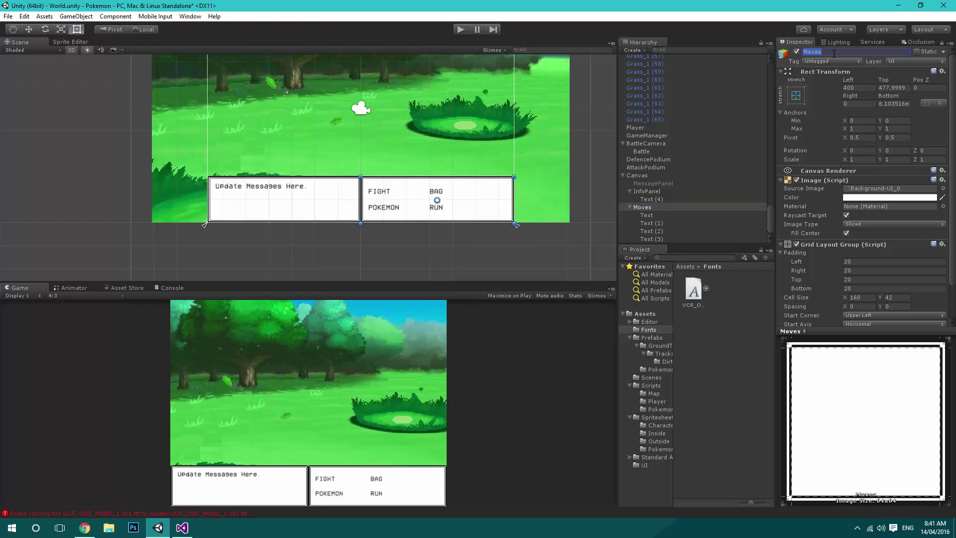
type("Selection")
key("Return")
Step: Activate MessagePanel and put a copy of the message text inside it
left_click(631, 206)
left_click(630, 215)
left_click(653, 215)
left_click(798, 53)
left_click(797, 53)
left_click(631, 223)
left_click(644, 232)
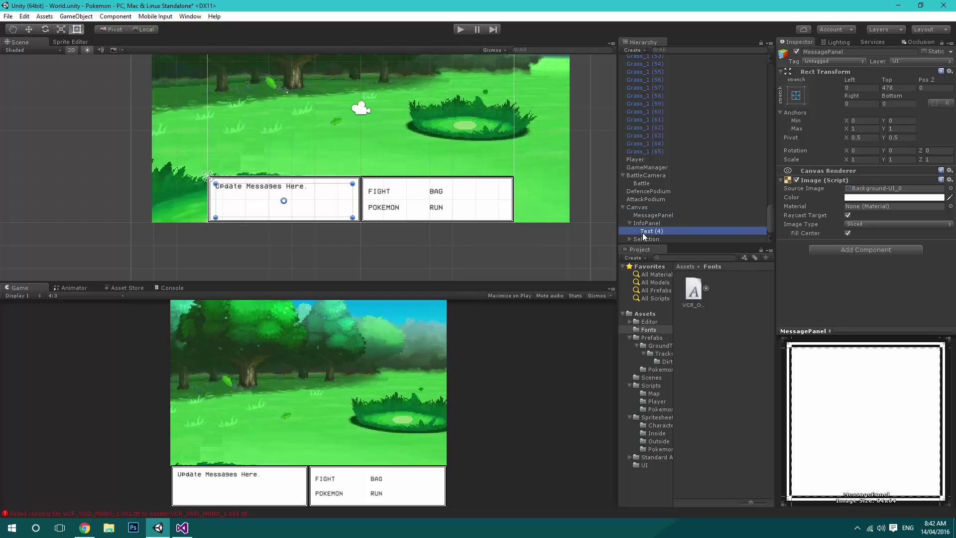
key("ctrl+d")
left_click_drag(650, 238, 647, 215)
Step: Deactivate InfoPanel, its text and Selection, and stretch Text (5) across the message panel
left_click(646, 231)
key("shift+Down")
key("shift+Down")
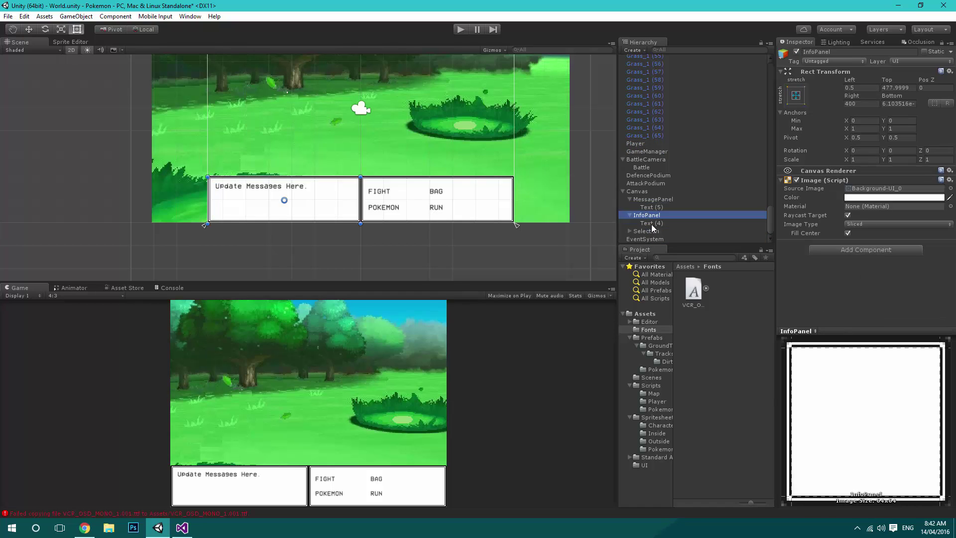
left_click(796, 52)
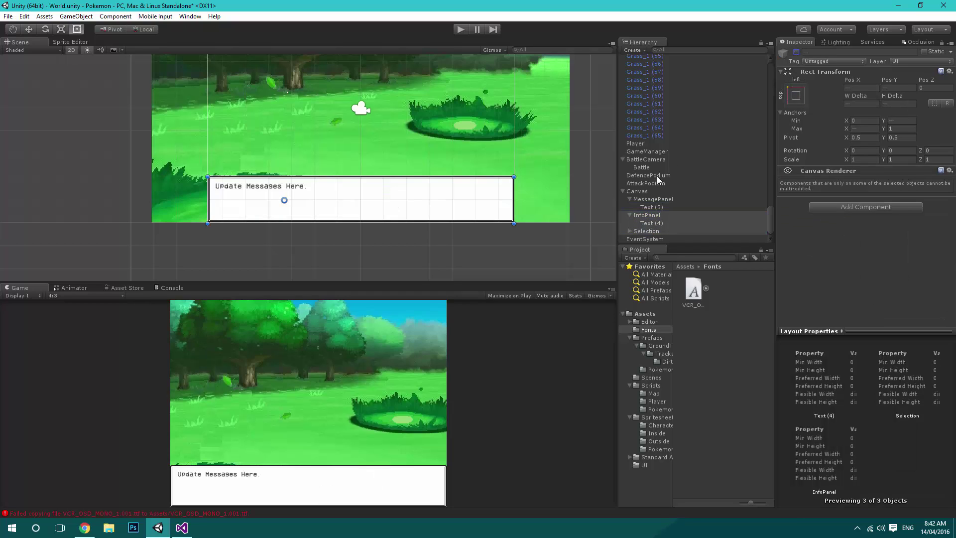
left_click(658, 209)
left_click_drag(354, 217, 506, 216)
left_click(654, 199)
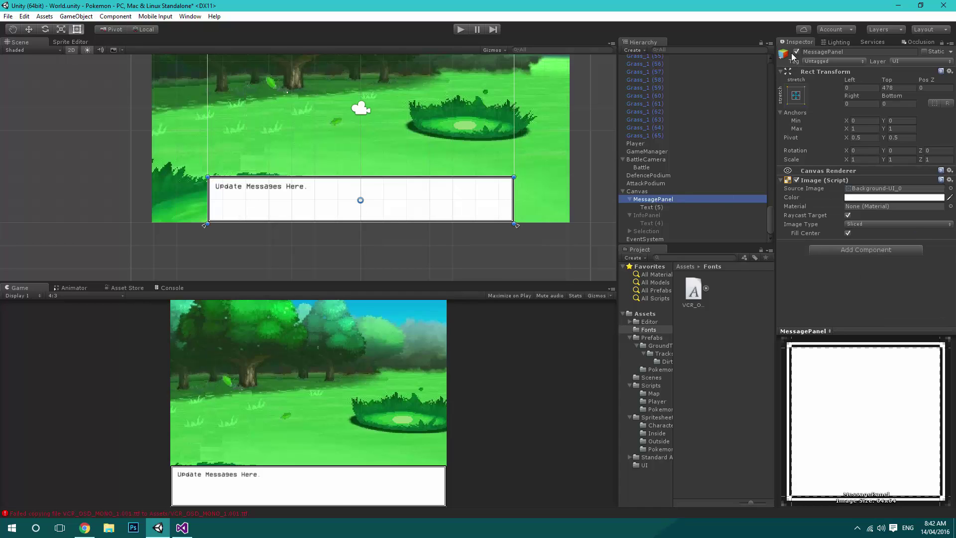
Step: Hide MessagePanel and reactivate InfoPanel, its text and Selection
left_click(797, 51)
left_click(642, 214)
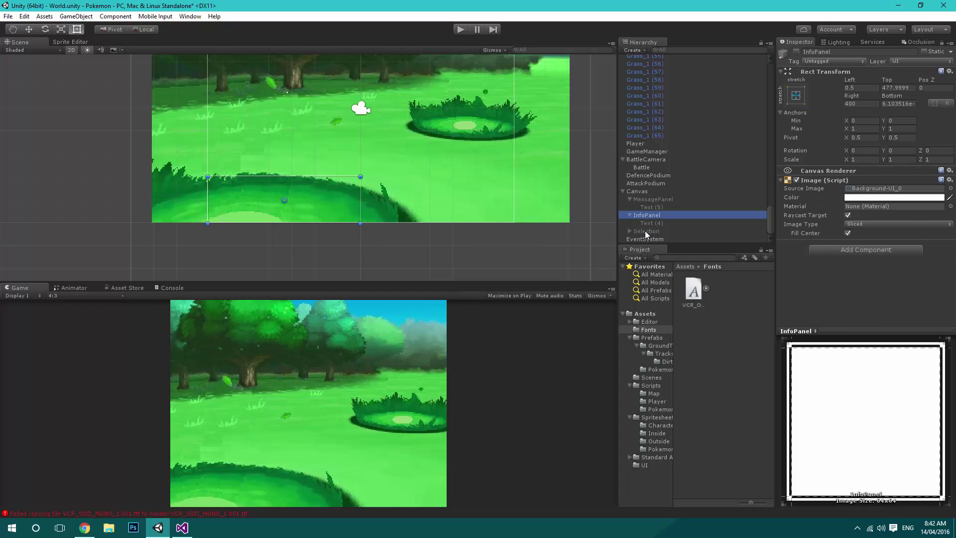
left_click(645, 231, "shift")
left_click(797, 52)
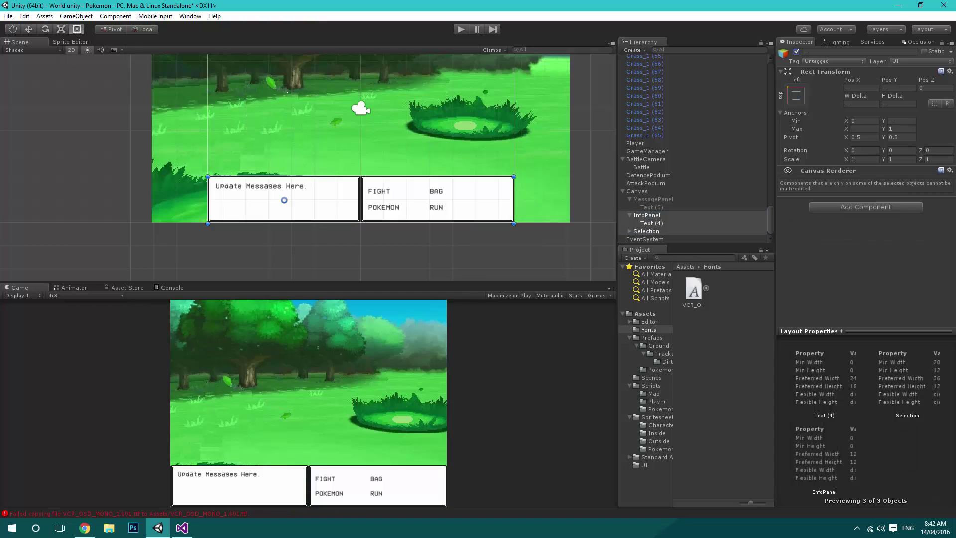
Step: Duplicate InfoPanel and the Selection grid together
left_click(643, 216)
left_click(631, 215)
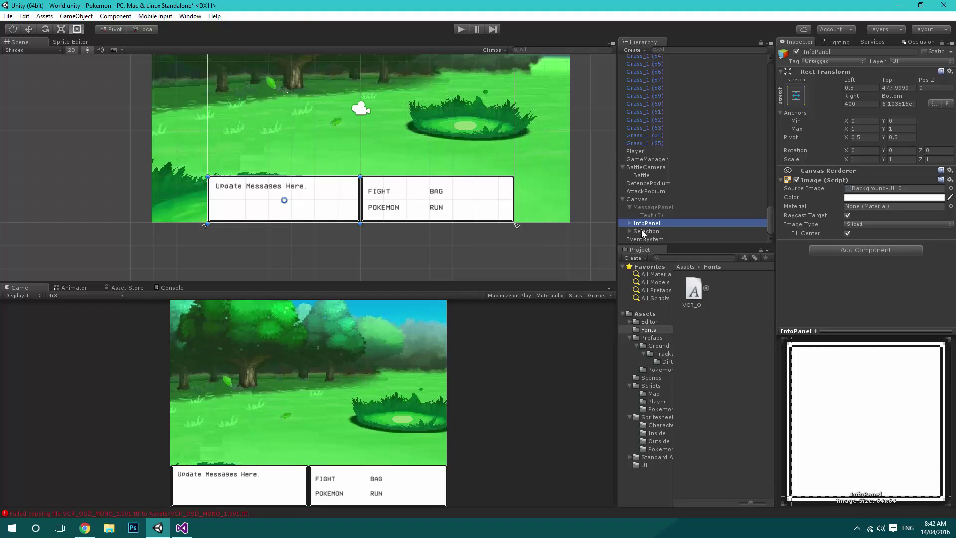
left_click(641, 232, "ctrl")
key("ctrl+d")
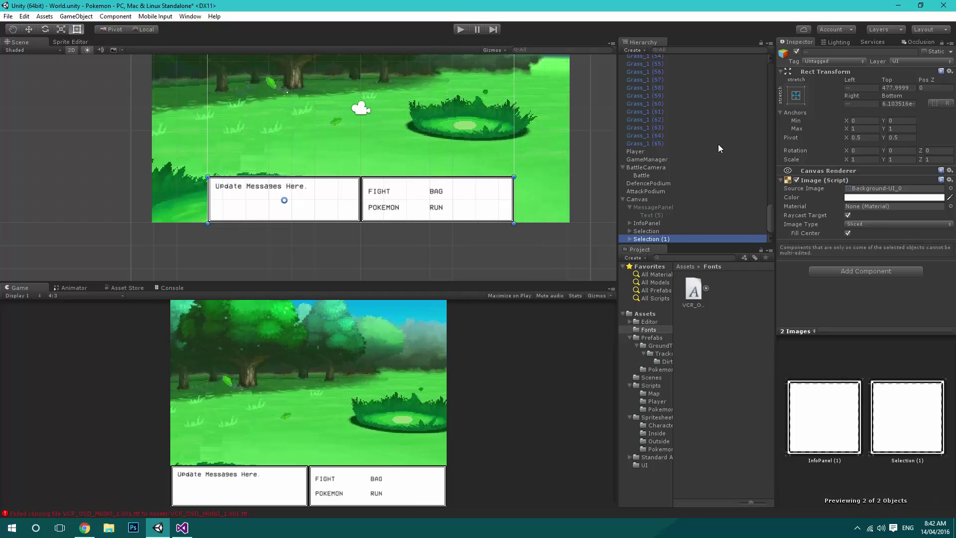
left_click(647, 230)
left_click(647, 223, "ctrl")
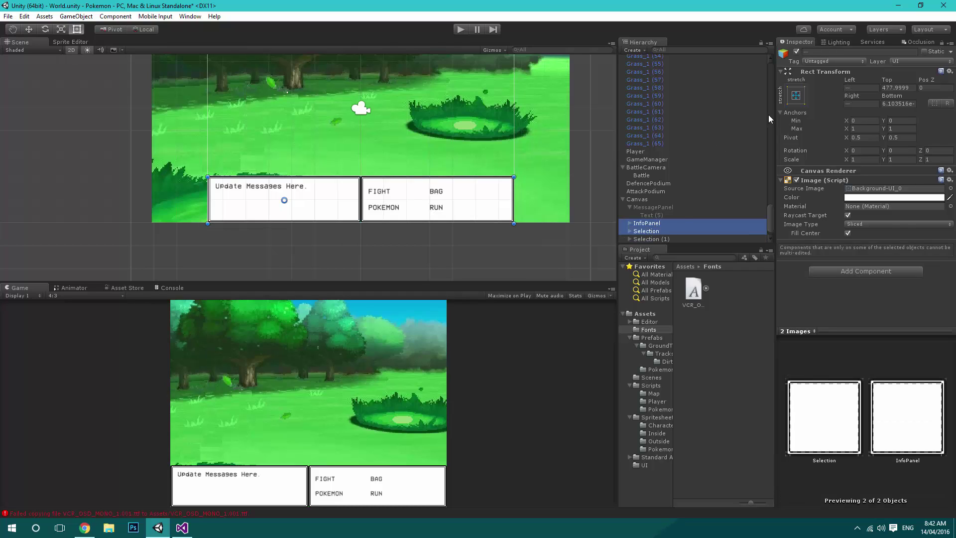
key("ctrl+d")
Step: Name the Selection copy Moves and the InfoPanel copy MoveInfo
left_click(823, 52)
type("Moves")
key("Return")
left_click(651, 231)
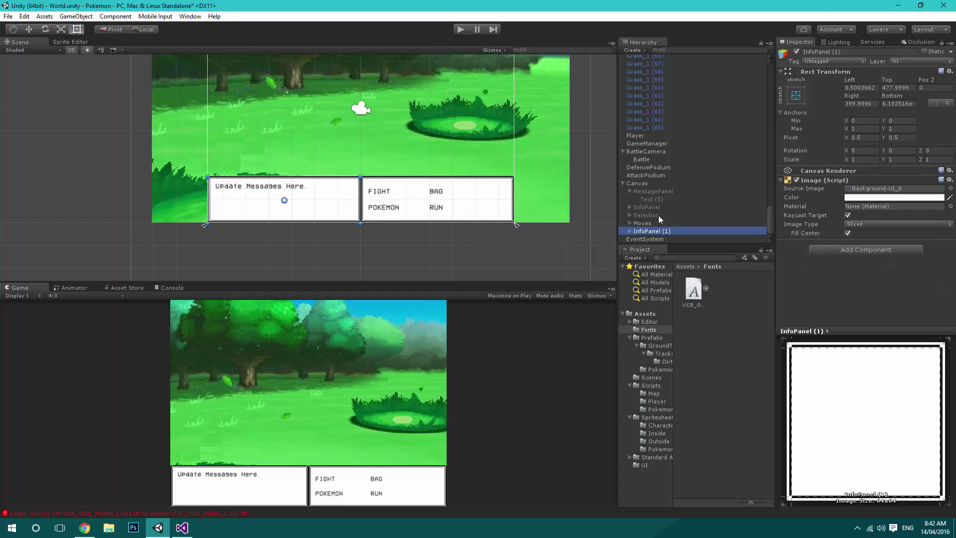
left_click(838, 52)
type("MoveInfo")
key("Return")
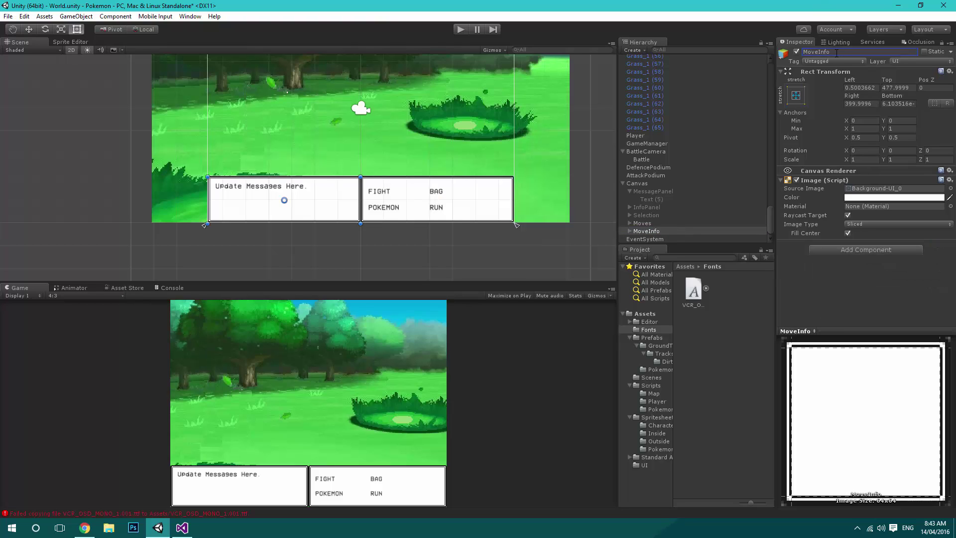
left_click(630, 223)
left_click(647, 229)
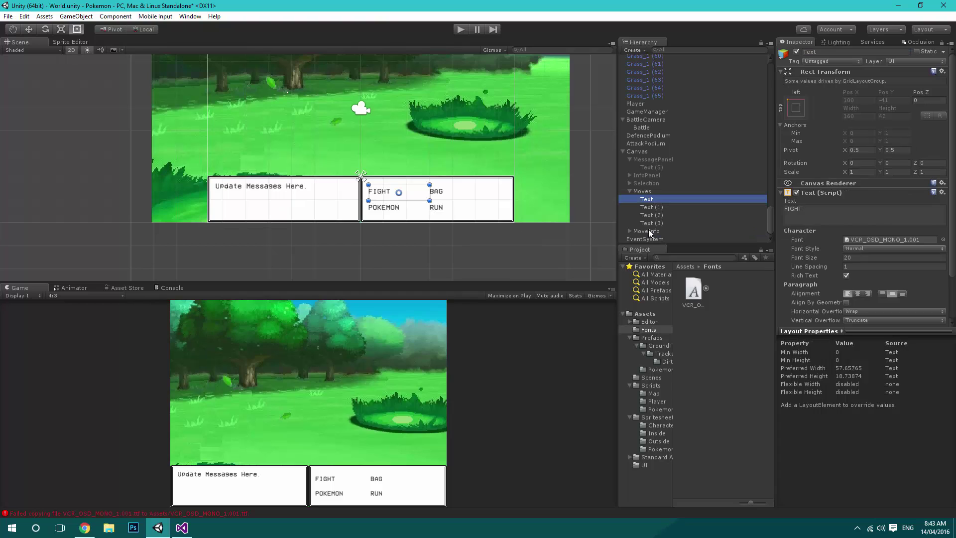
Step: Move MoveInfo to the right half and the Moves grid to the left half
left_click(644, 191)
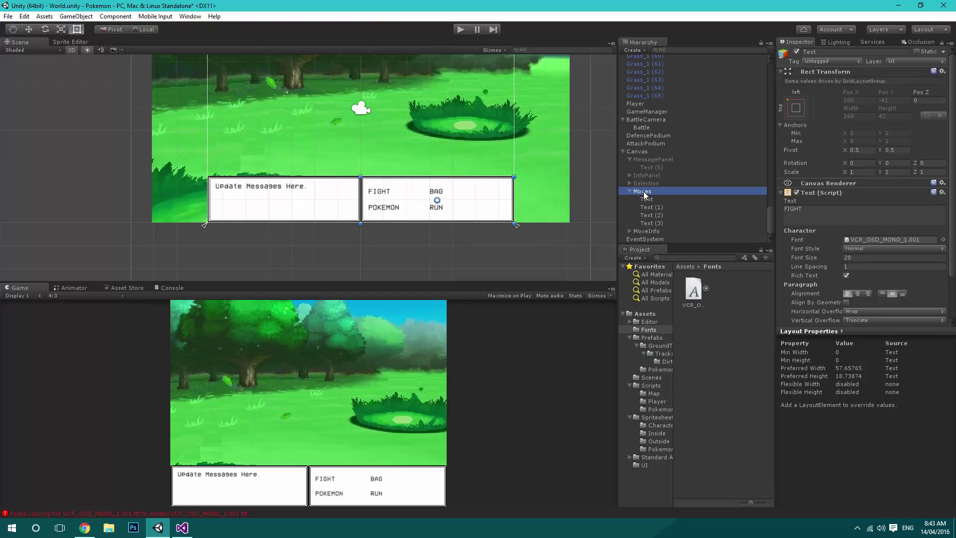
left_click(663, 231)
left_click_drag(342, 210, 483, 211)
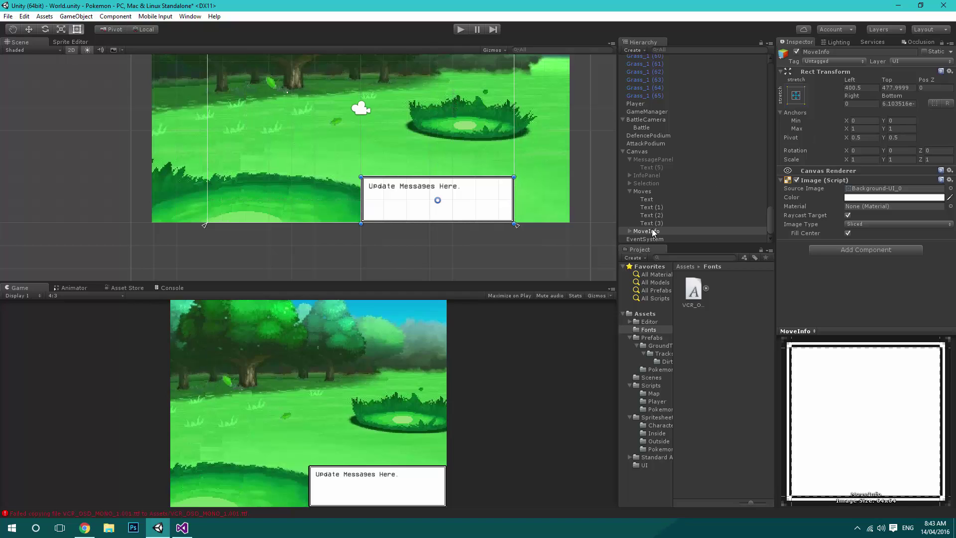
left_click(647, 192)
left_click_drag(465, 200, 318, 199)
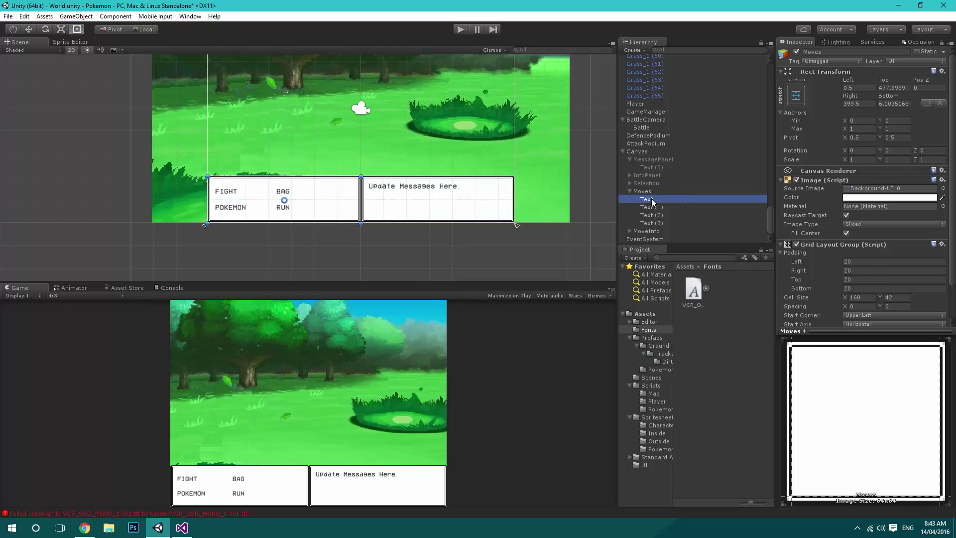
Step: Relabel the FIGHT and BAG labels as Move 1 and Move 2
left_click(648, 199)
left_click(841, 216)
type("Move 1")
left_click(650, 207)
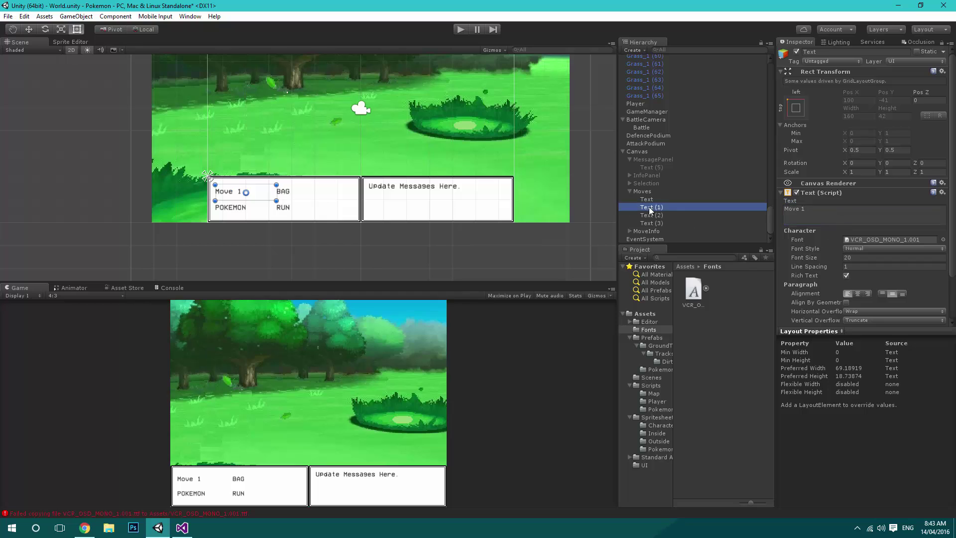
left_click(813, 219)
type("Move 2")
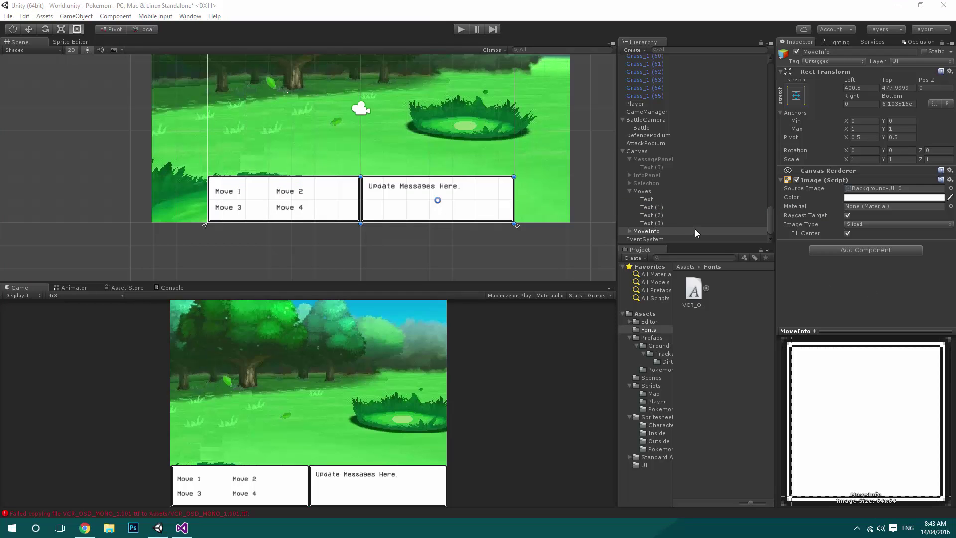
left_click(631, 230)
left_click(646, 232)
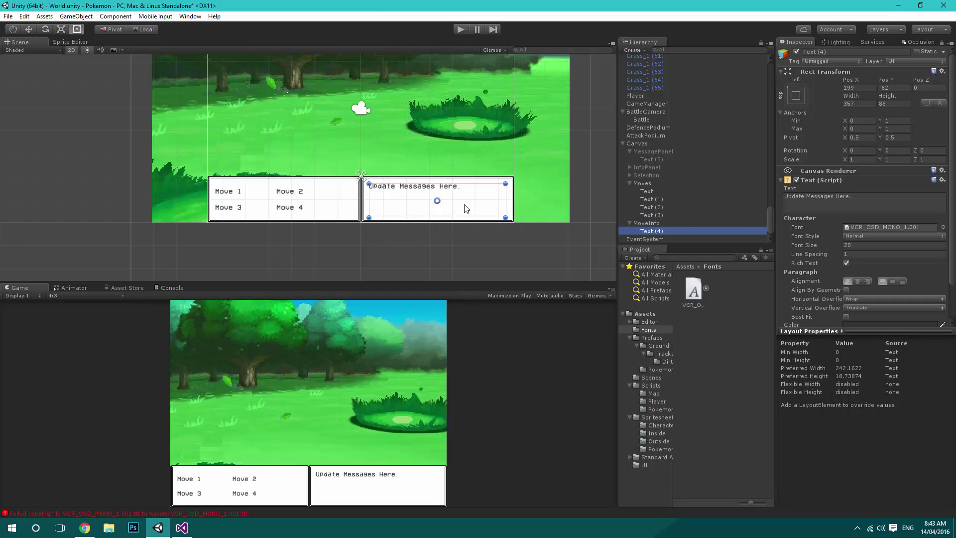
Step: Shrink MoveInfo's text area, make it read PP, and centre it vertically
left_click_drag(506, 217, 424, 195)
left_click(856, 200)
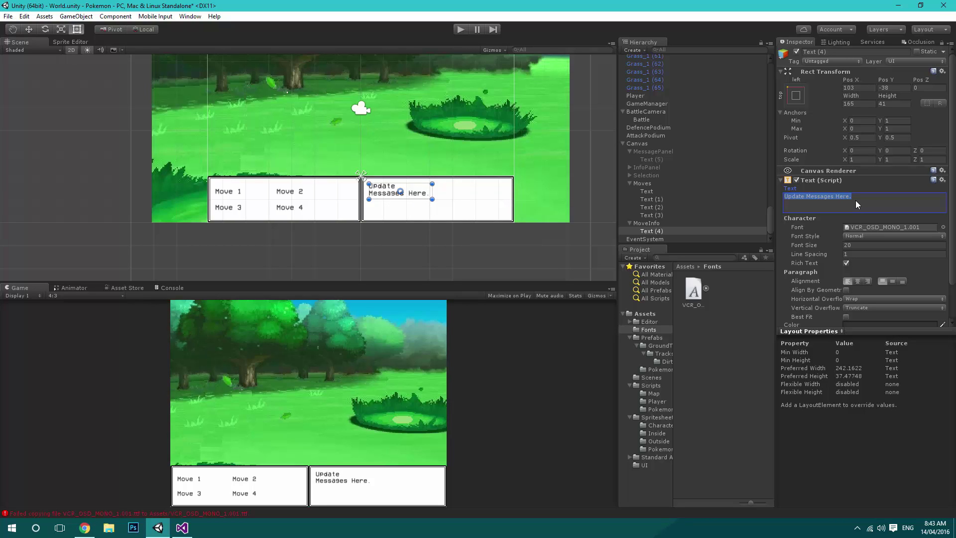
type("PP")
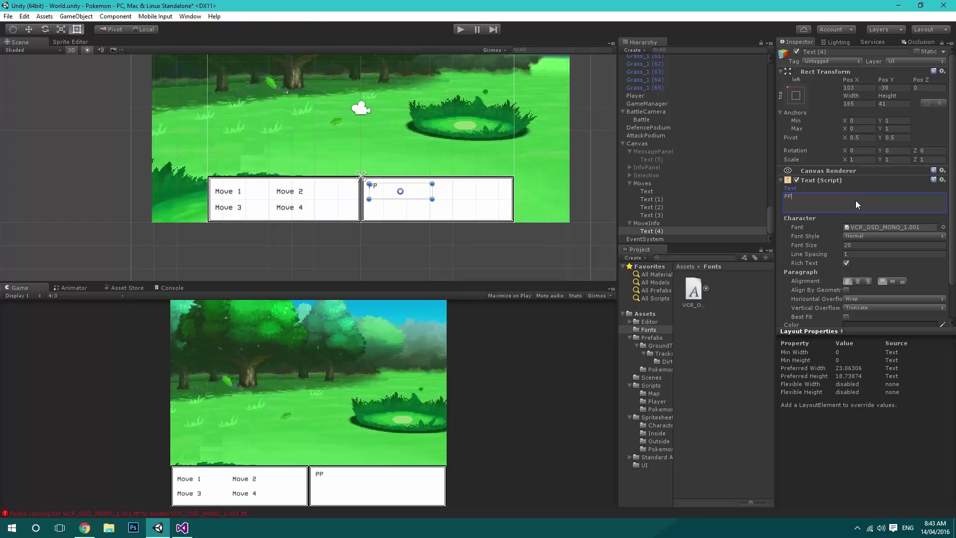
left_click(893, 282)
Step: Narrow the MoveInfo panel by dragging its left edge to the right
left_click(647, 223)
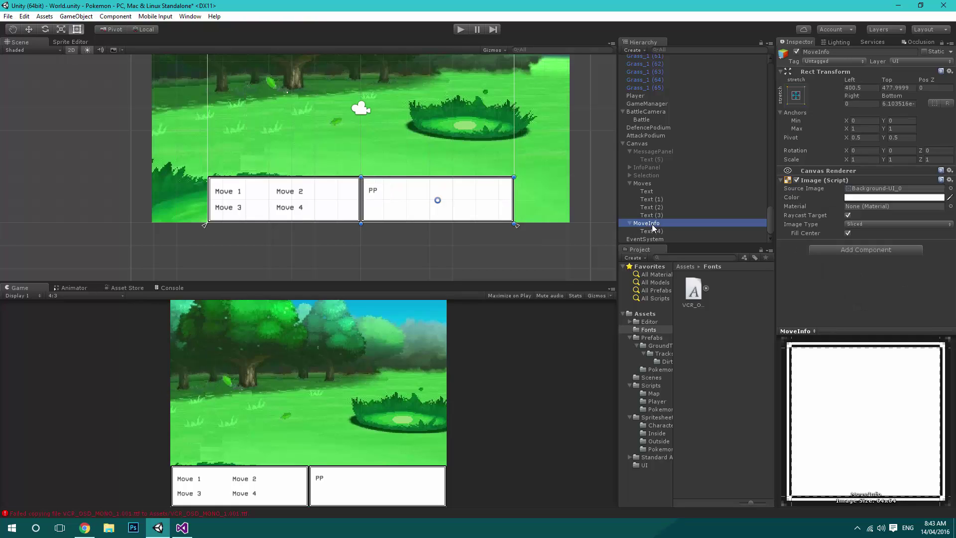
left_click_drag(360, 225, 435, 226)
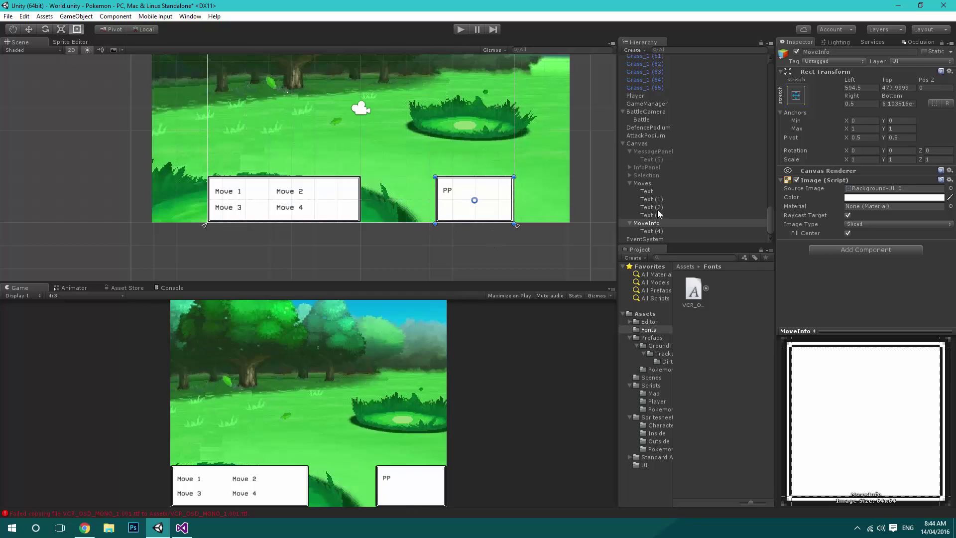
left_click(650, 184)
Step: Widen the Moves grid to reach the PP panel and set its cell size X to 250
left_click_drag(360, 225, 435, 224)
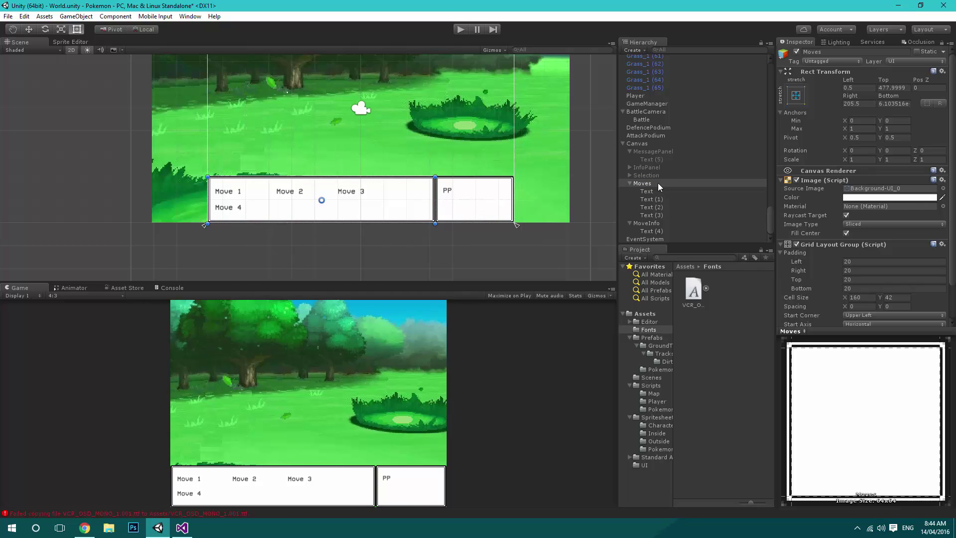
scroll(867, 277, "down", 3)
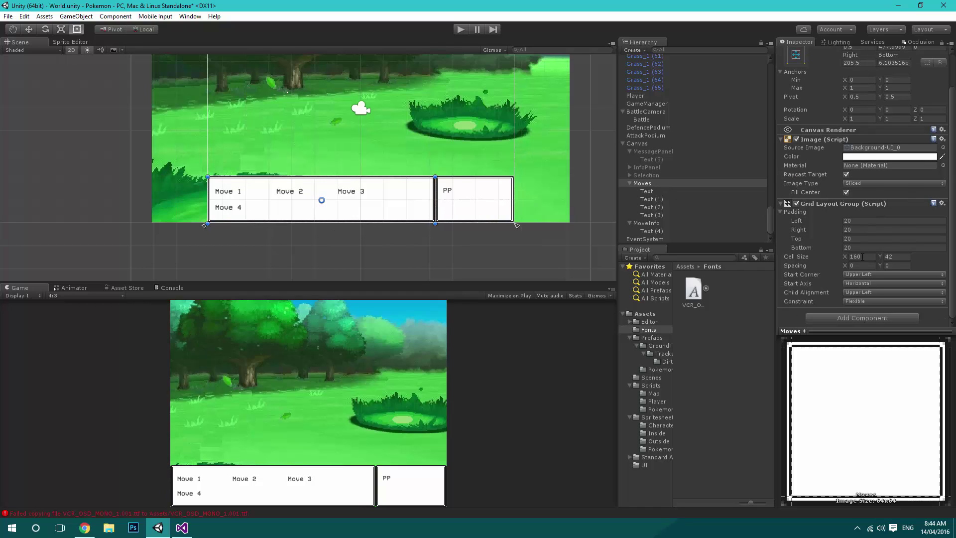
scroll(832, 216, "up", 3)
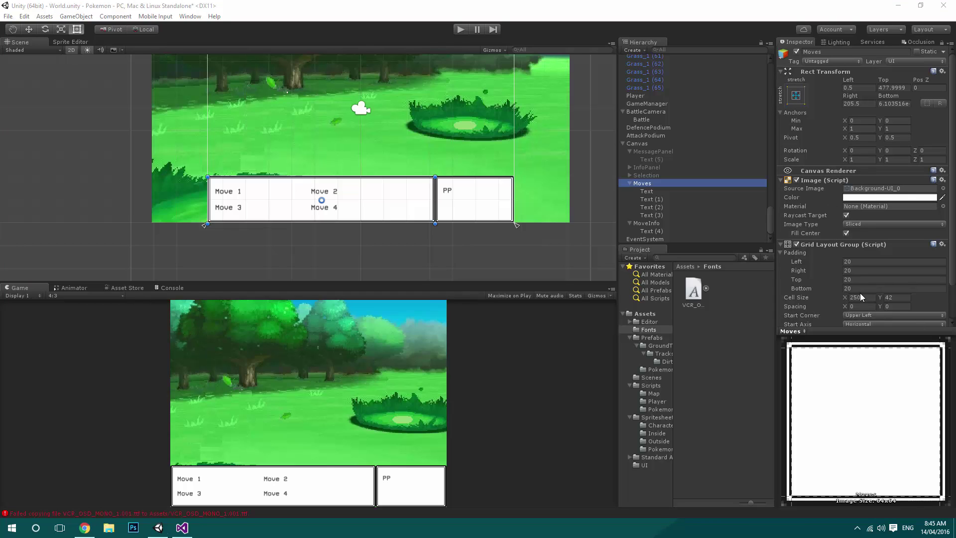
left_click(862, 297)
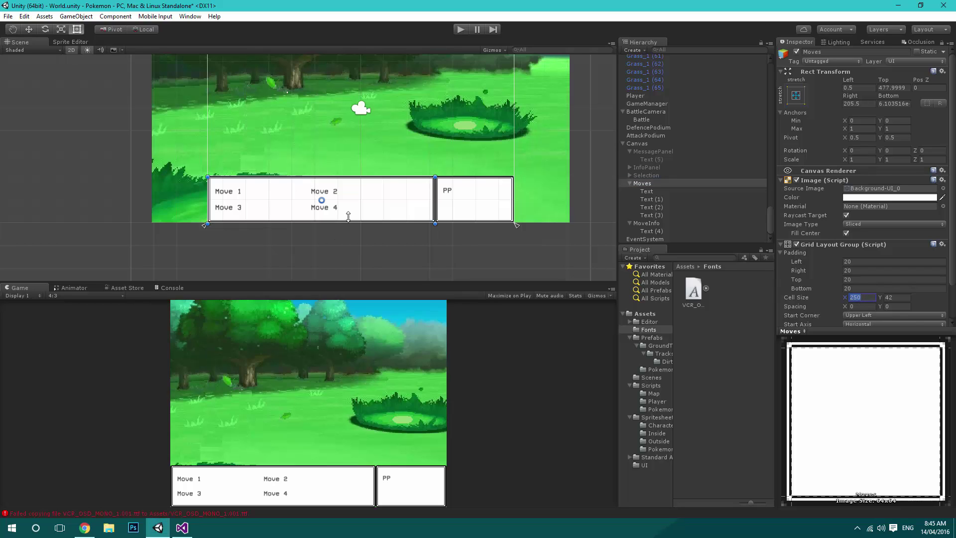
Step: Duplicate the PP label twice, one copy below reading 'Type\TYPE', the other to its right
left_click(650, 231)
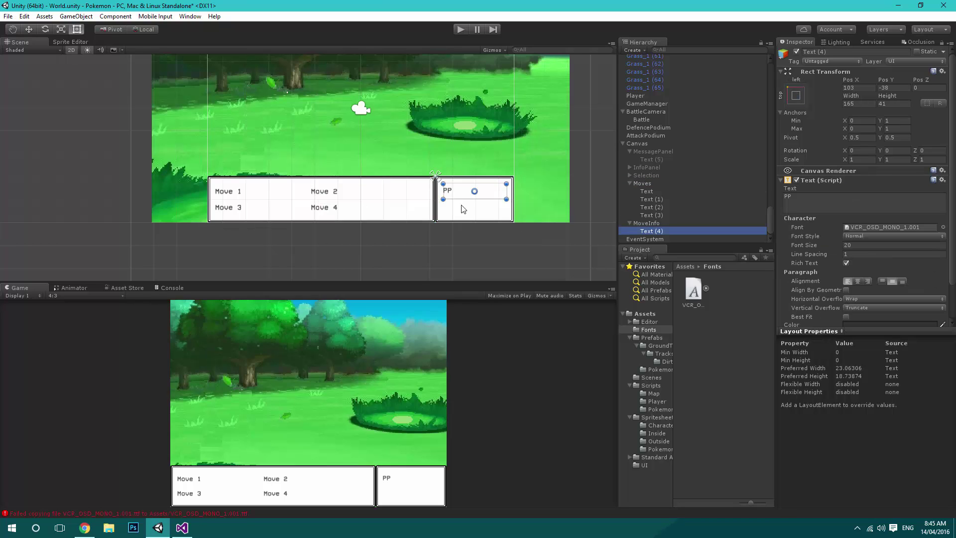
left_click_drag(508, 202, 466, 200)
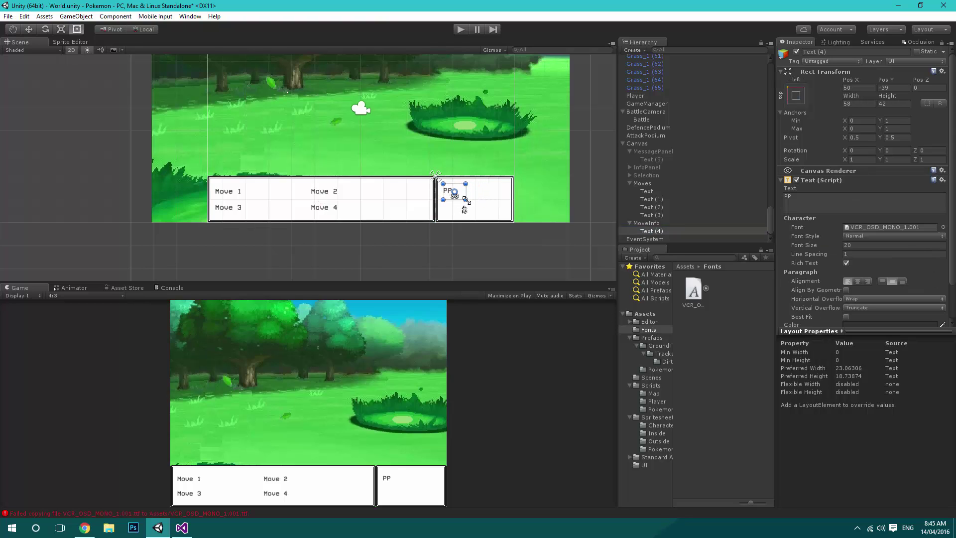
left_click(663, 231)
key("ctrl+d")
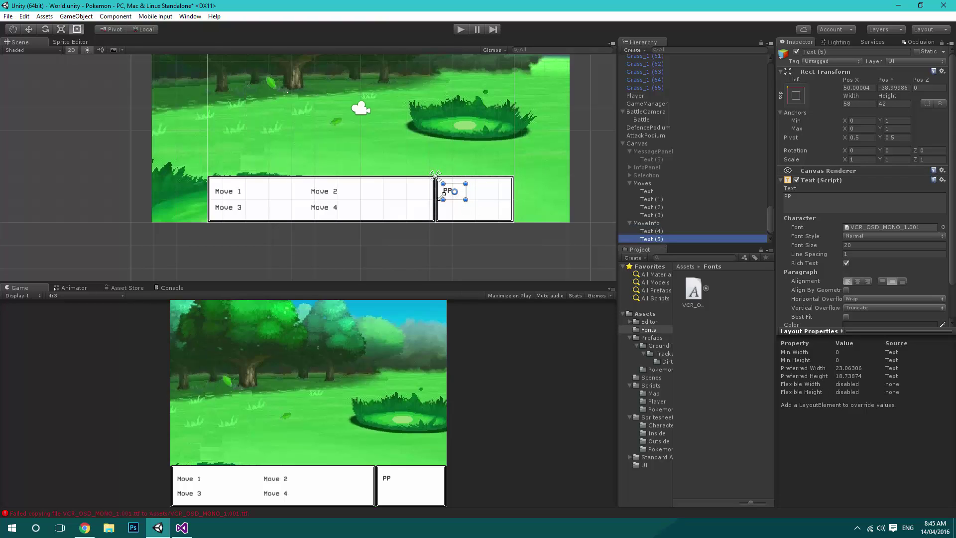
left_click_drag(462, 198, 464, 217)
left_click(795, 209)
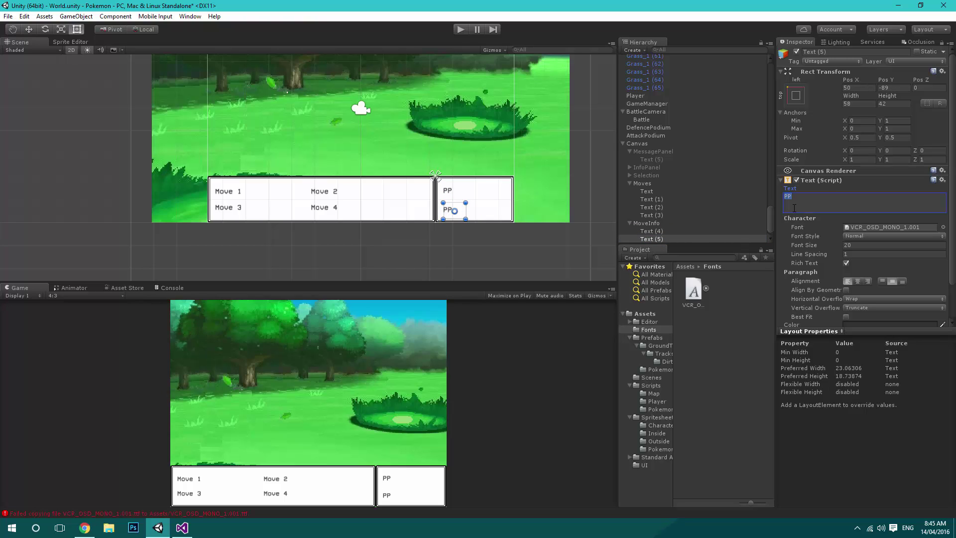
type("Type\\TYPE")
left_click_drag(466, 218, 506, 217)
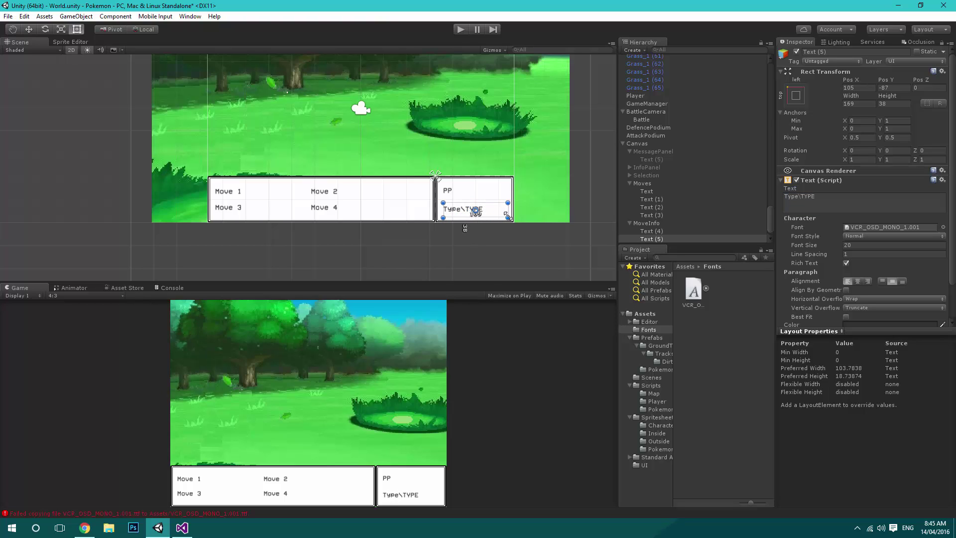
left_click(723, 351)
left_click(650, 231)
key("ctrl+d")
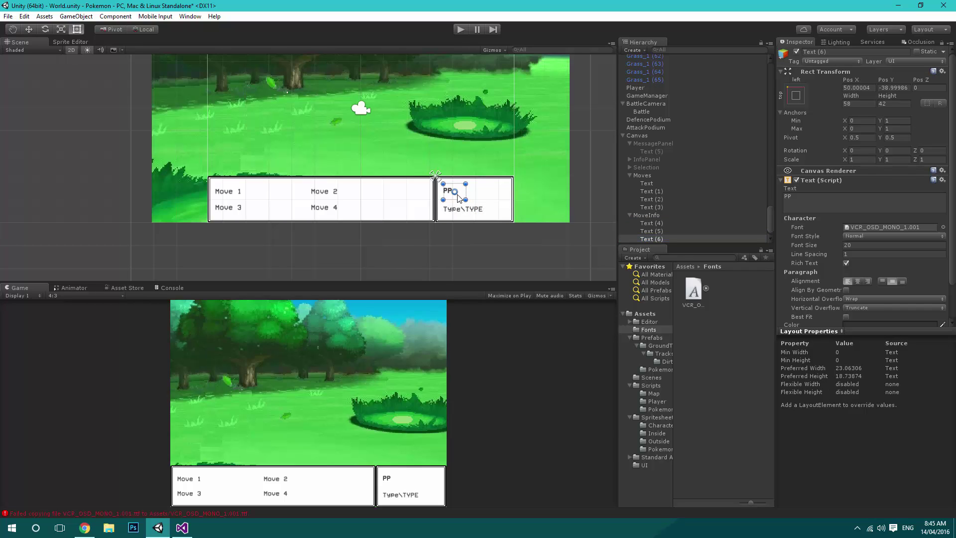
left_click_drag(454, 194, 508, 200)
Step: Rename the three MoveInfo labels PPInfo, Type Text and PPCost
left_click(663, 230)
left_click(654, 223)
left_click(655, 231)
left_click(654, 223)
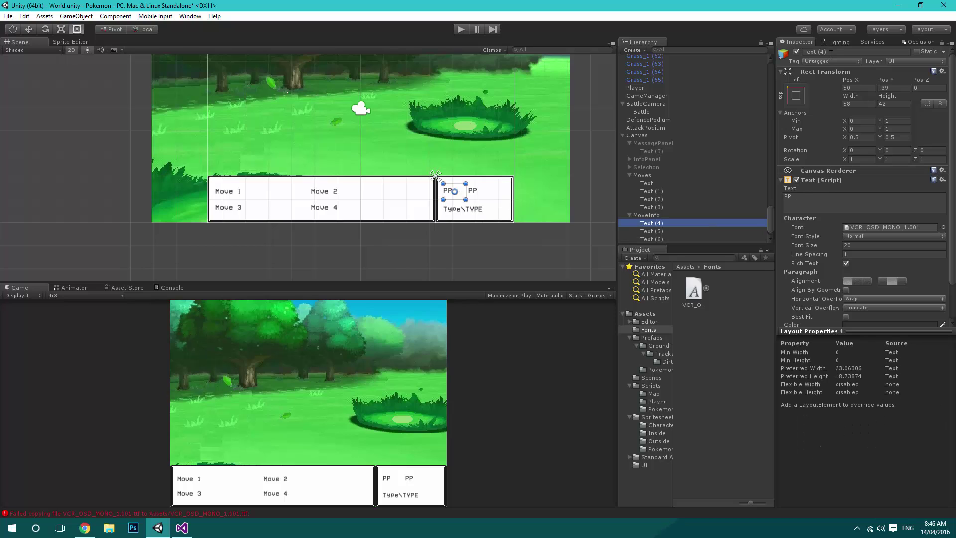
left_click(830, 52)
type("PPInfo")
key("Return")
left_click(650, 232)
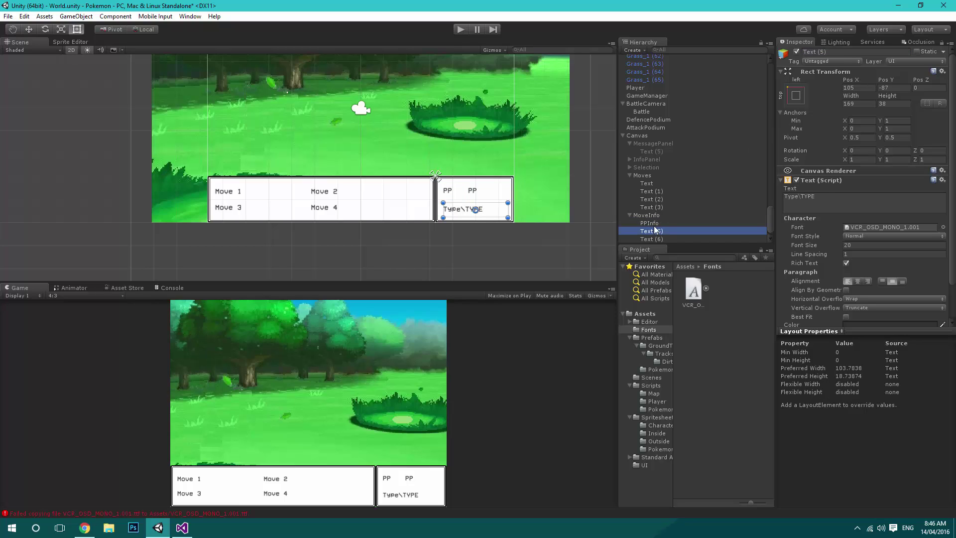
left_click(827, 52)
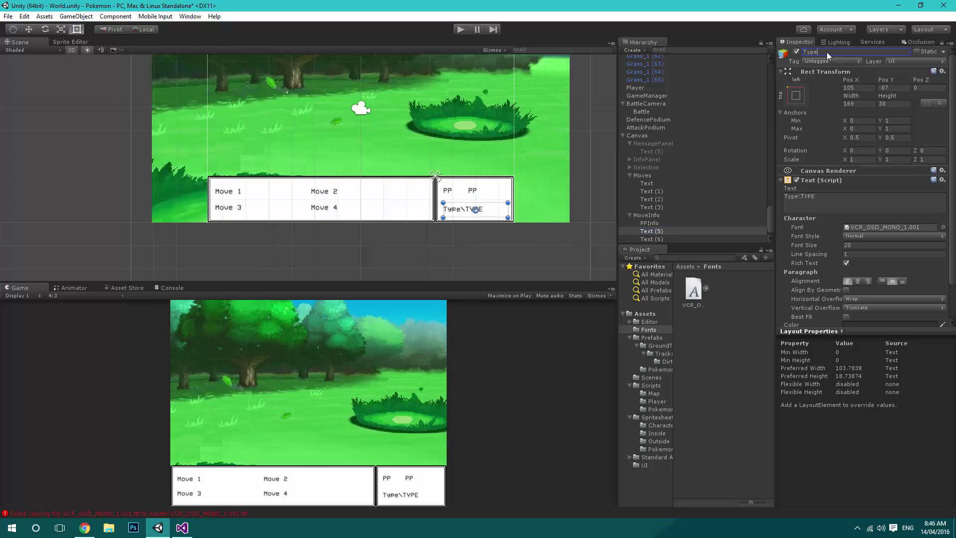
type("Type Text")
key("Return")
left_click(650, 239)
left_click(815, 53)
type("PPCost")
key("Return")
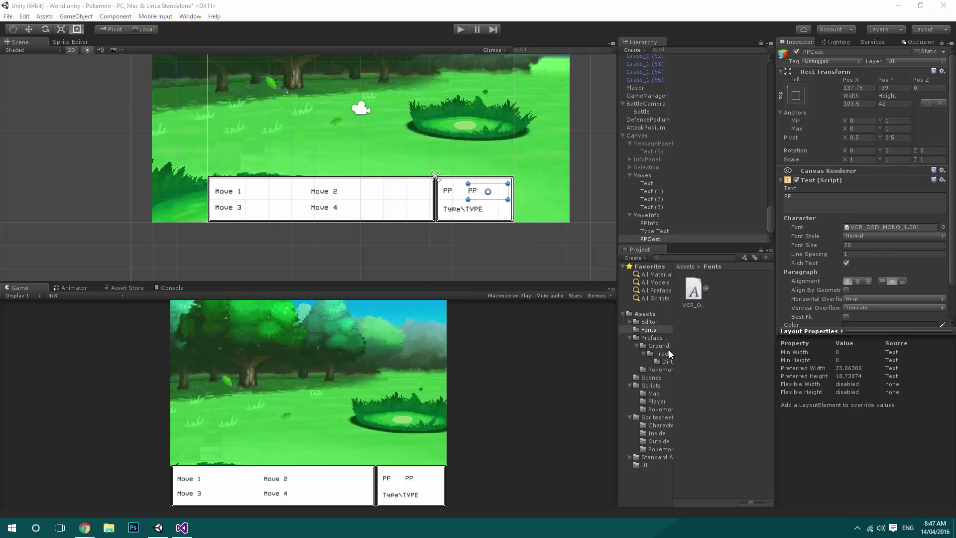
left_click(646, 215)
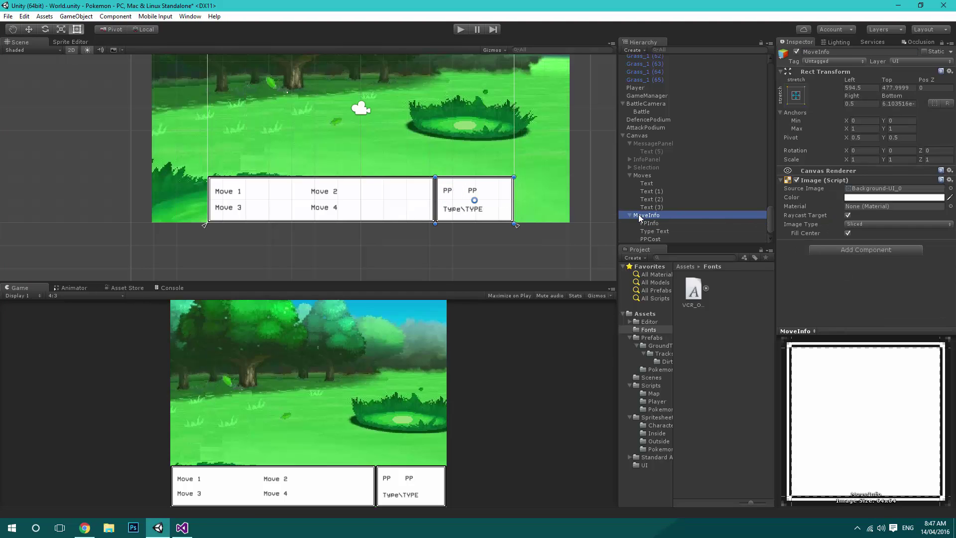
Step: Duplicate the MoveInfo panel above the original, remove its Type Text and PPCost labels, and resize it
left_click(630, 215)
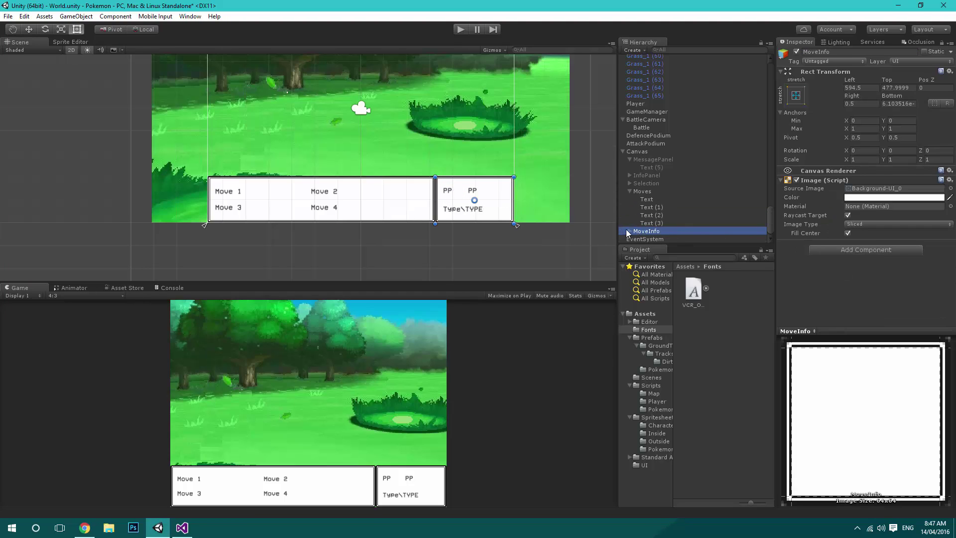
key("ctrl+d")
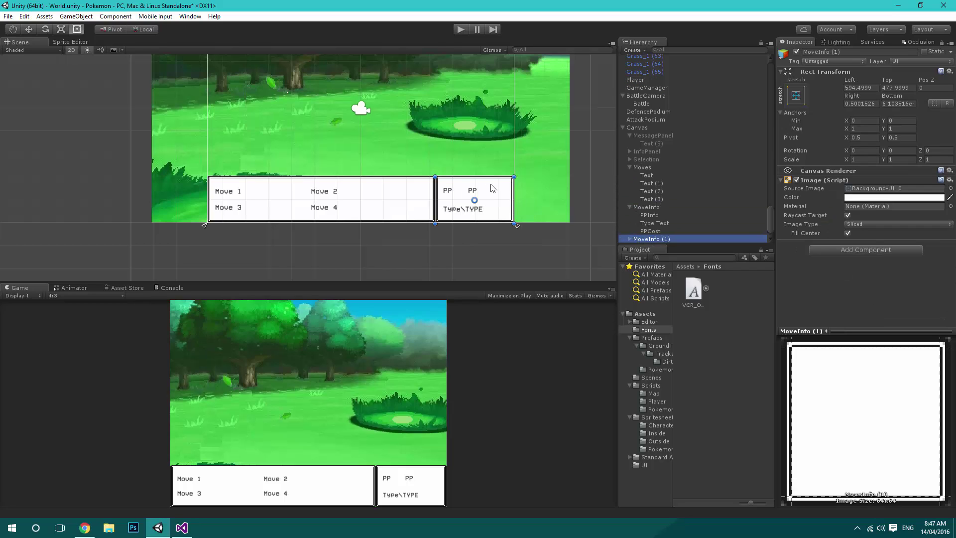
left_click_drag(492, 186, 494, 136)
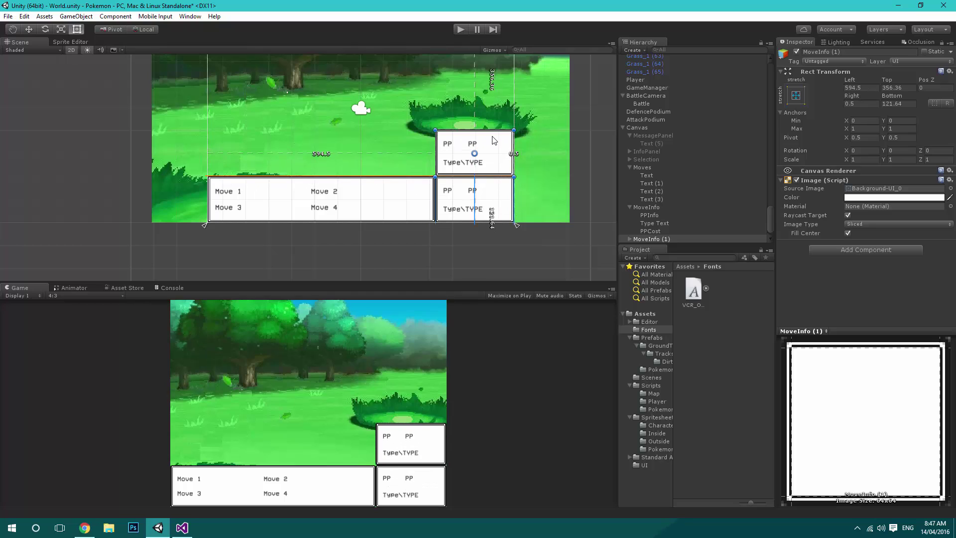
left_click_drag(518, 137, 515, 144)
left_click(635, 240)
left_click(631, 240)
left_click(651, 224)
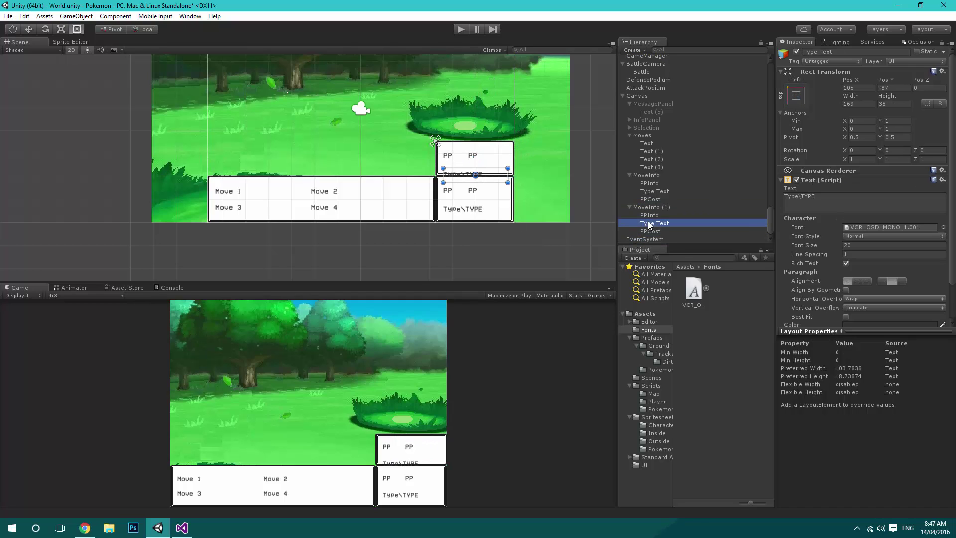
key("Delete")
left_click(647, 232)
key("Delete")
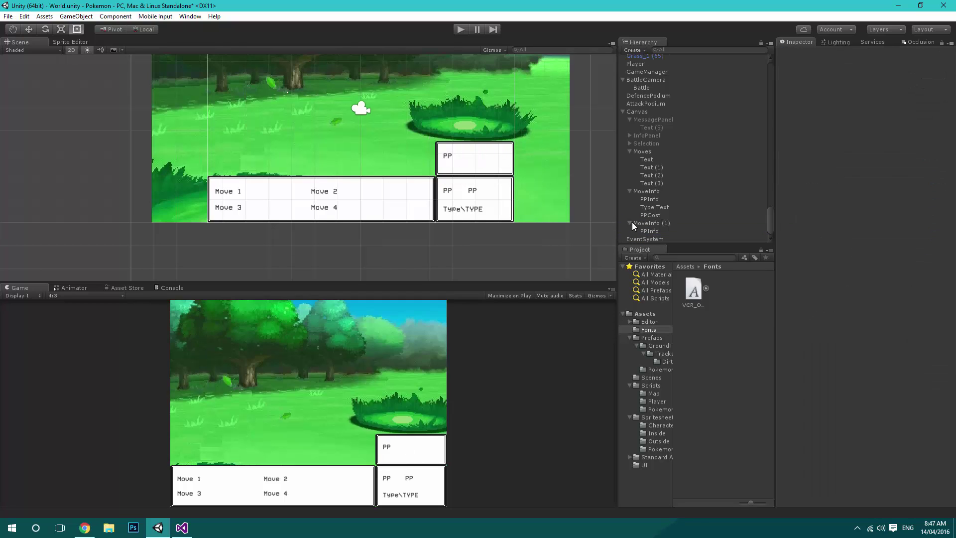
left_click(634, 225)
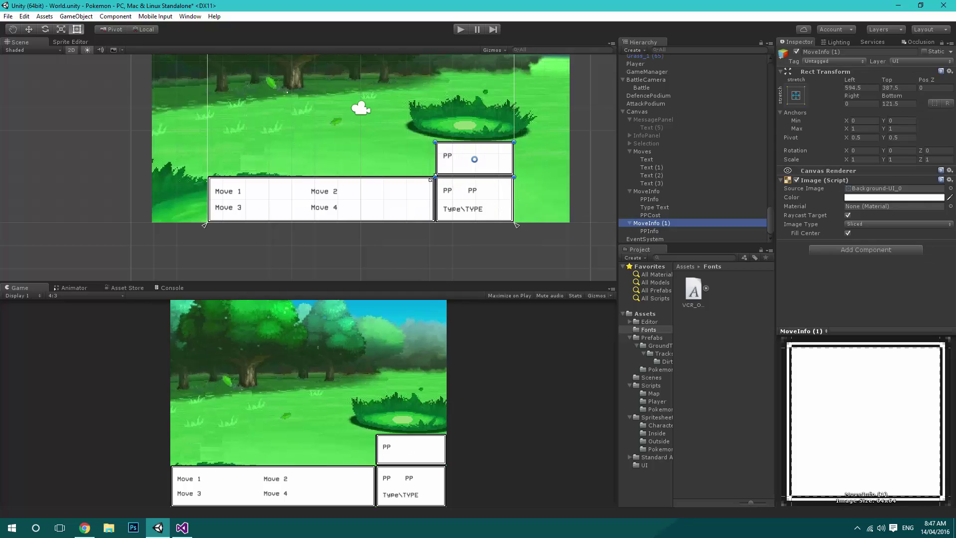
left_click_drag(437, 173, 417, 173)
left_click_drag(498, 165, 488, 167)
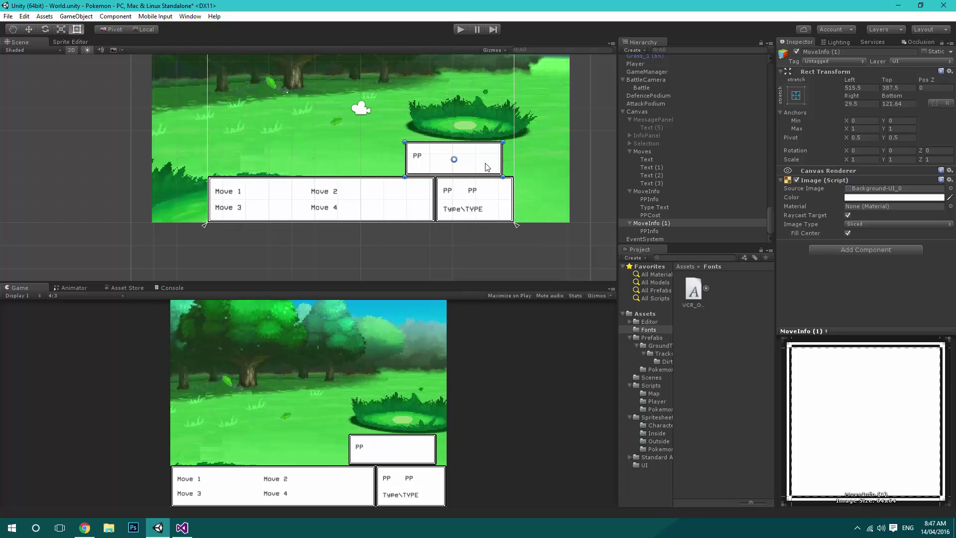
Step: Change the copy's PPInfo label text to 'Name', top-aligned with a shorter height
scroll(376, 157, "up", 3)
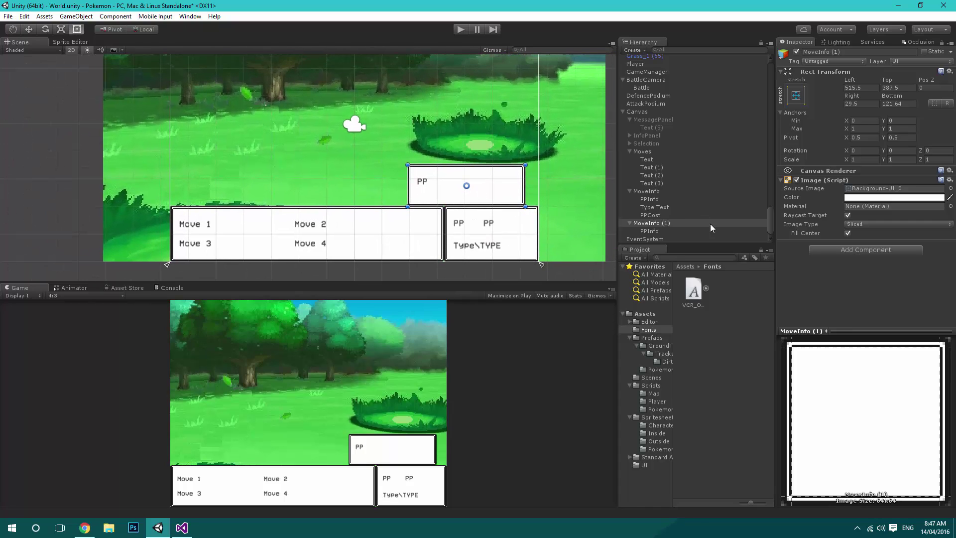
left_click(656, 231)
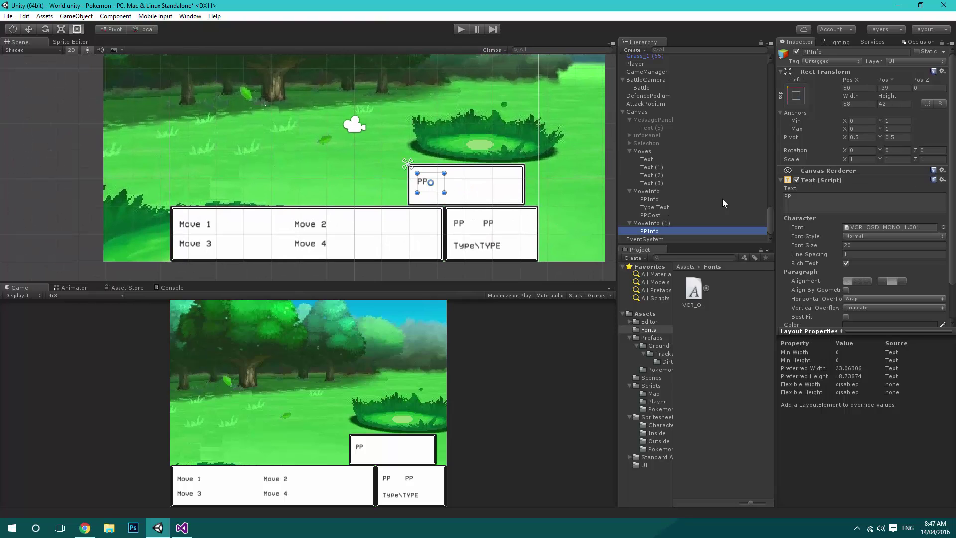
left_click(840, 201)
type("Name")
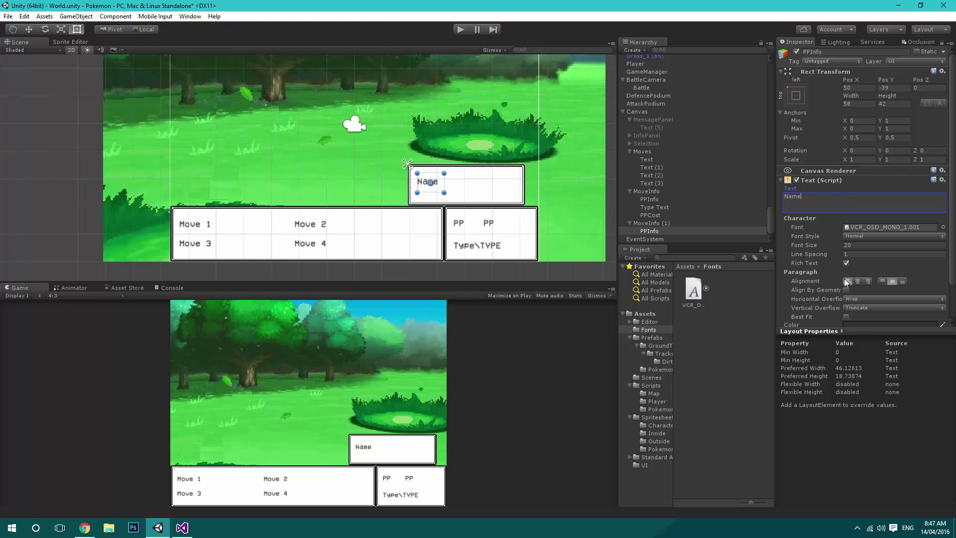
left_click(882, 281)
left_click_drag(444, 193, 455, 175)
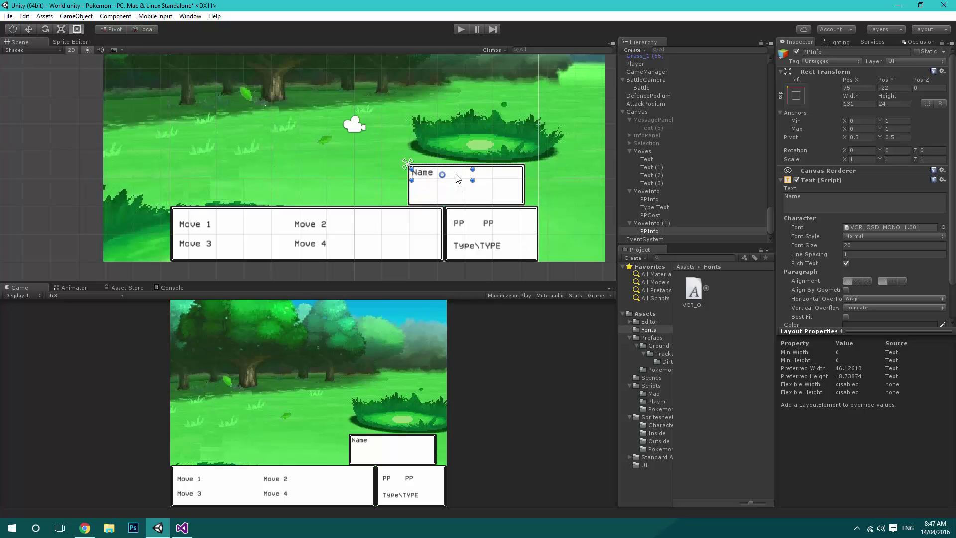
Step: Add a right-aligned copy of the Name label reading 'Lv0' at the box's right edge
key("ctrl+d")
left_click_drag(470, 178, 520, 176)
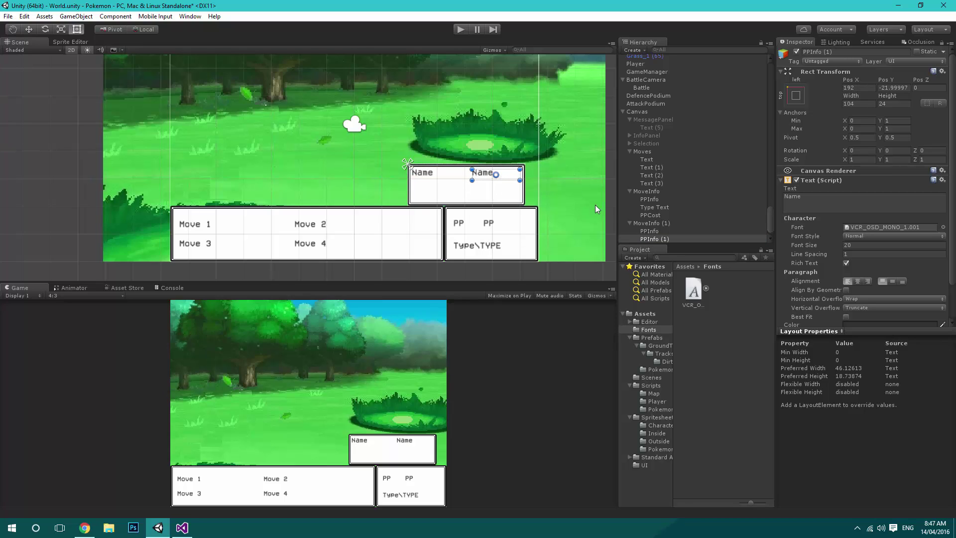
left_click(868, 282)
left_click(836, 199)
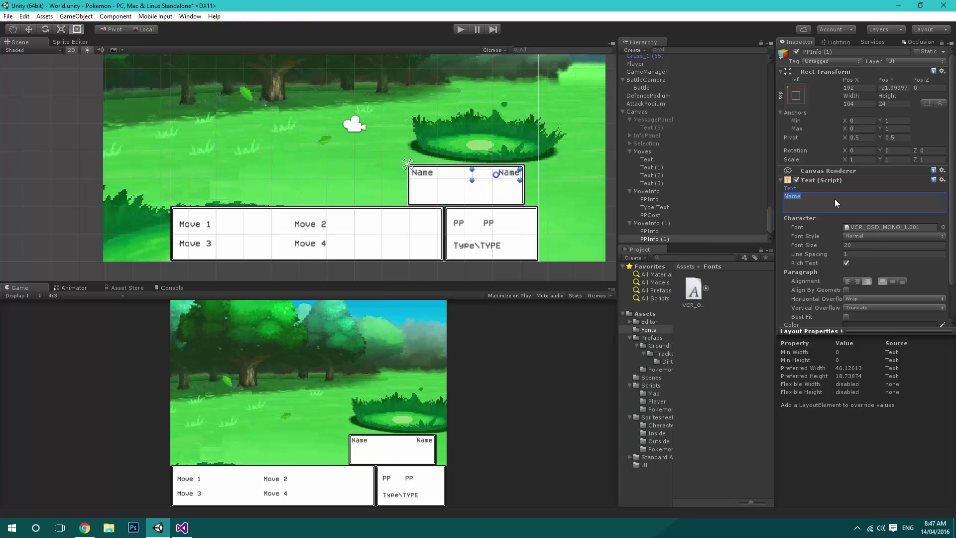
type("Lv0")
left_click(611, 213)
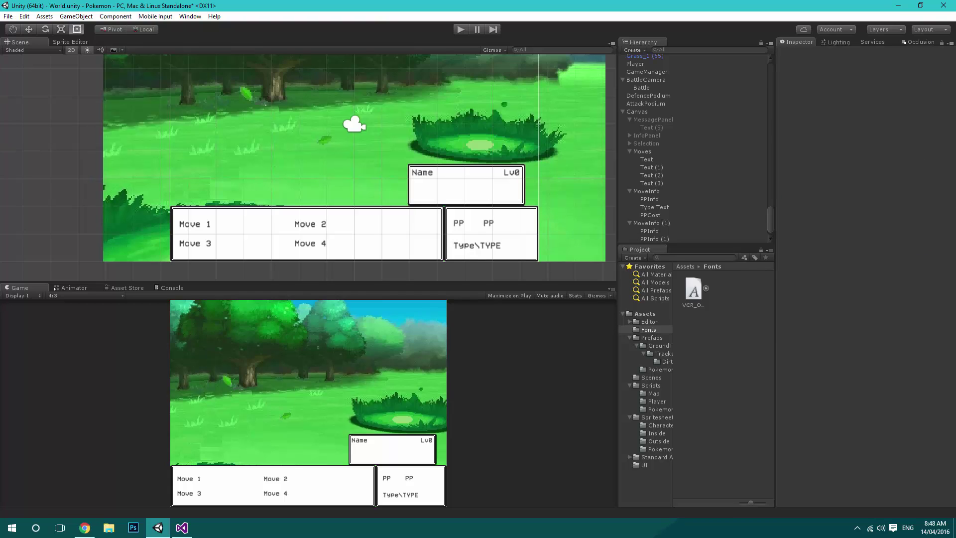
Step: Rename the info box labels to Level Text and Pokemon Name
scroll(668, 234, "down", 1)
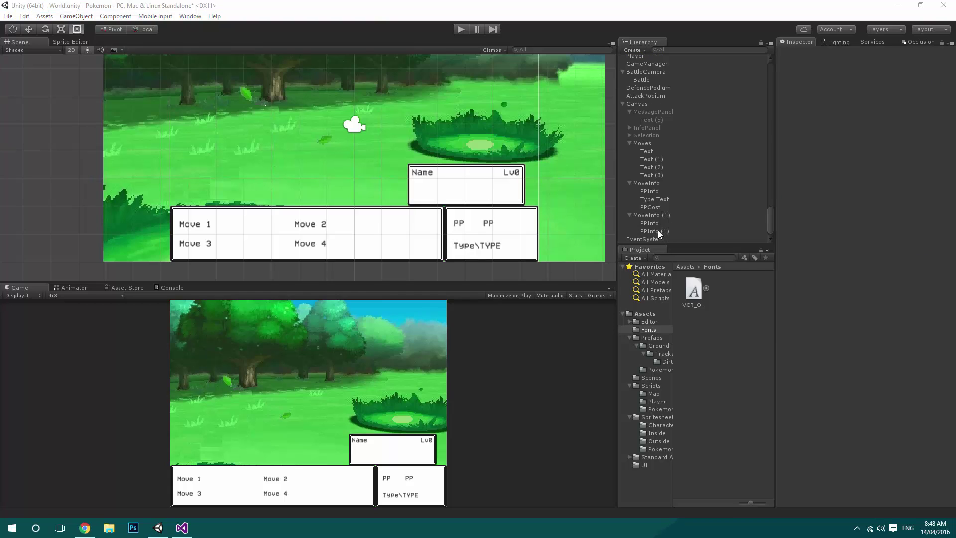
left_click(658, 231)
left_click(832, 53)
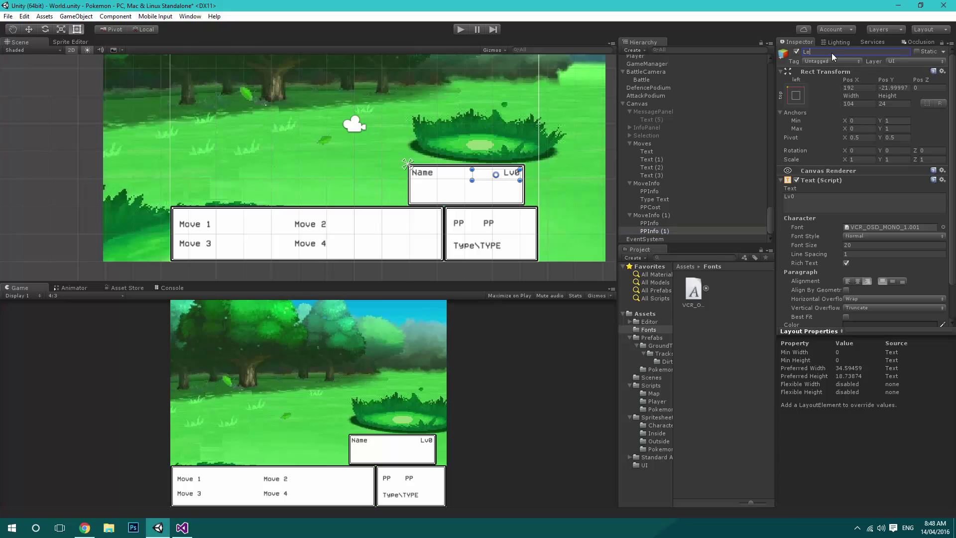
type("Level Text")
key("Return")
left_click(659, 224)
left_click(836, 51)
type("Pokemon Name")
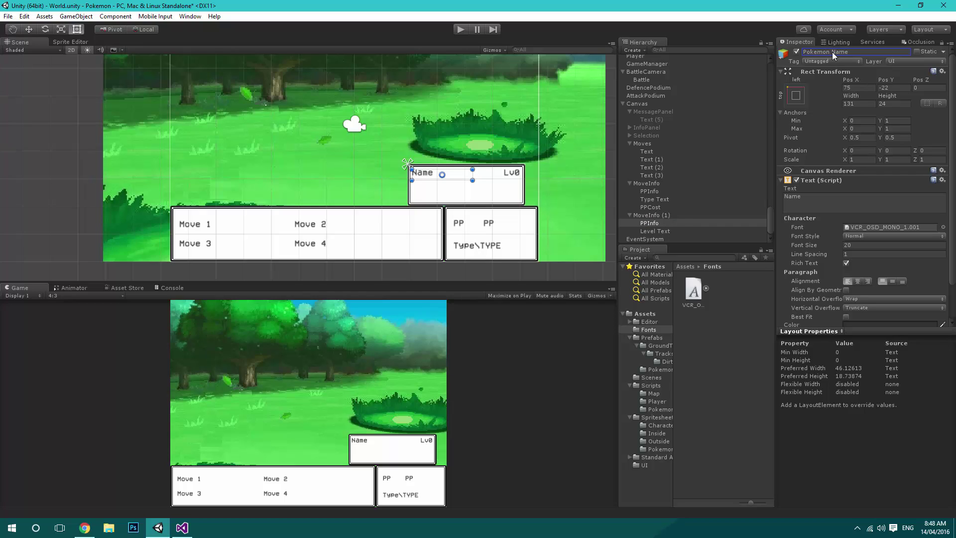
key("Return")
Step: Add a copy of Level Text at the bottom-right reading '100/100', named Health
left_click(665, 232)
key("ctrl+d")
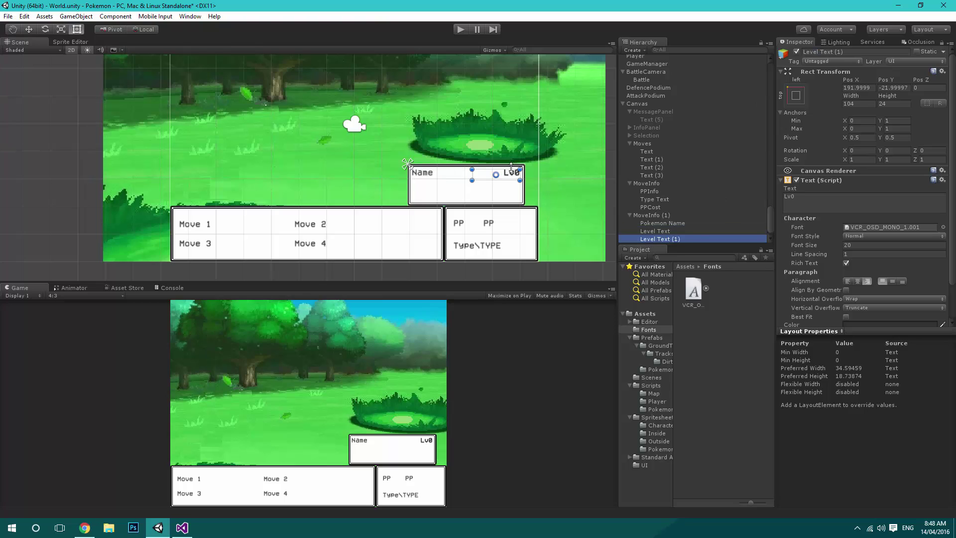
left_click_drag(511, 175, 514, 206)
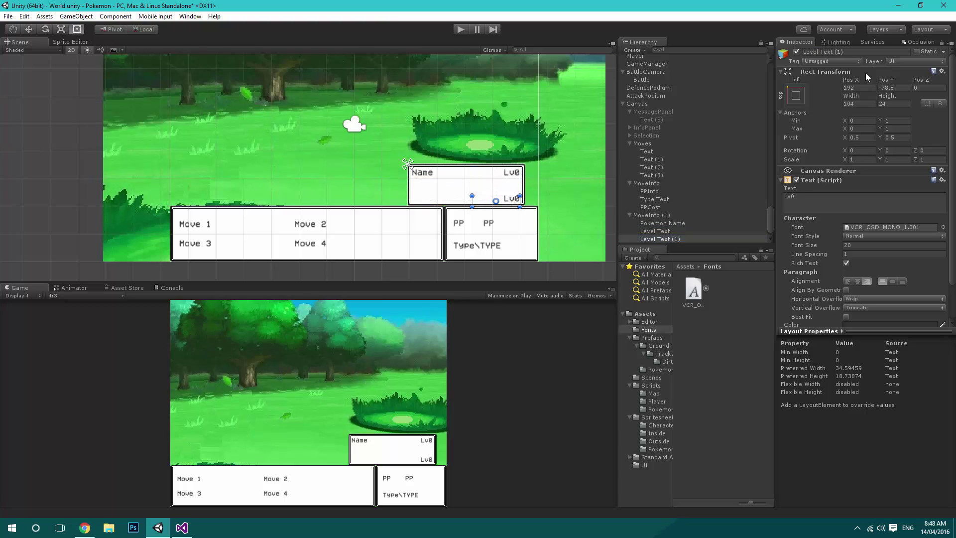
left_click(808, 198)
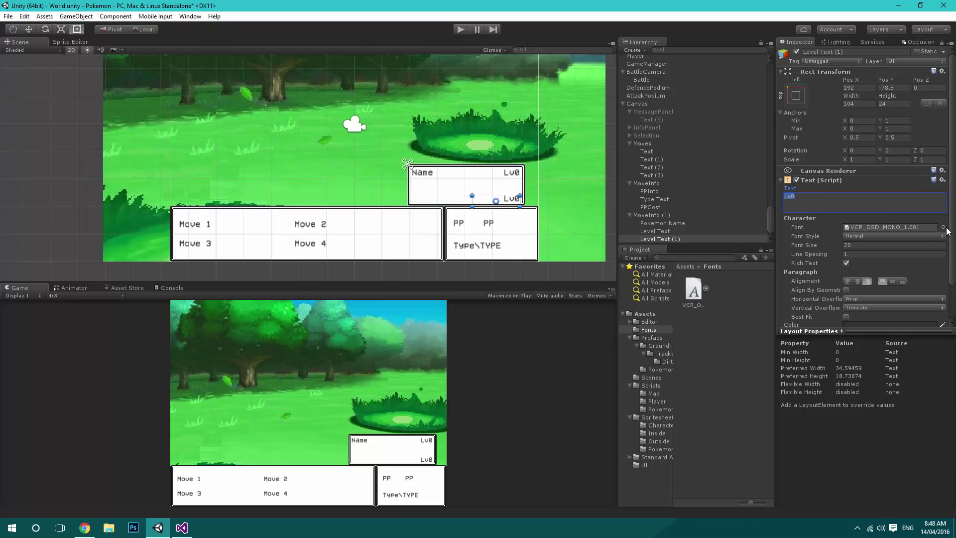
type("100/100")
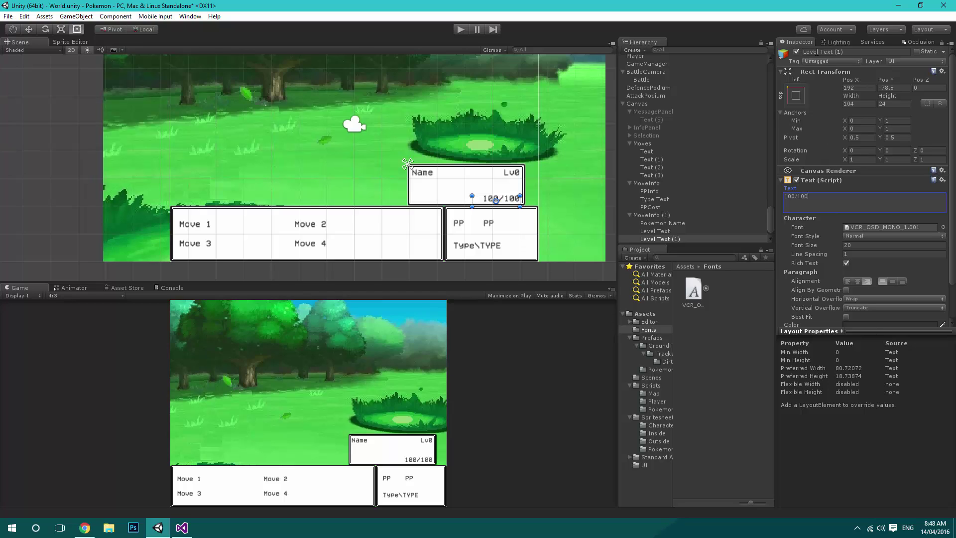
left_click(817, 52)
type("He")
key("Return")
Step: Add a left-aligned 'HP' label in the box's middle row, copied from Health and resized to fit
left_click(648, 240)
key("ctrl+d")
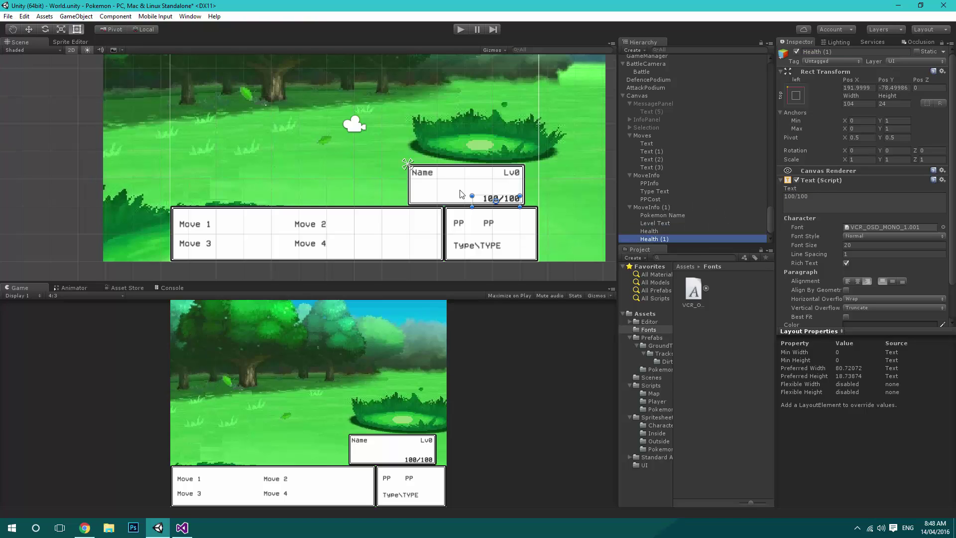
left_click_drag(477, 200, 478, 184)
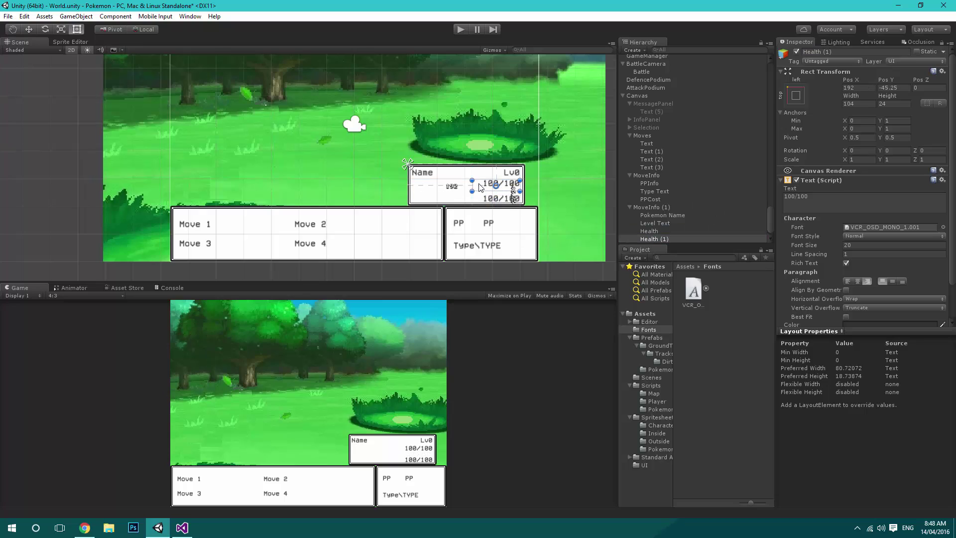
left_click(823, 203)
type("HP")
left_click(849, 280)
left_click_drag(520, 192, 383, 197)
scroll(482, 187, "up", 5)
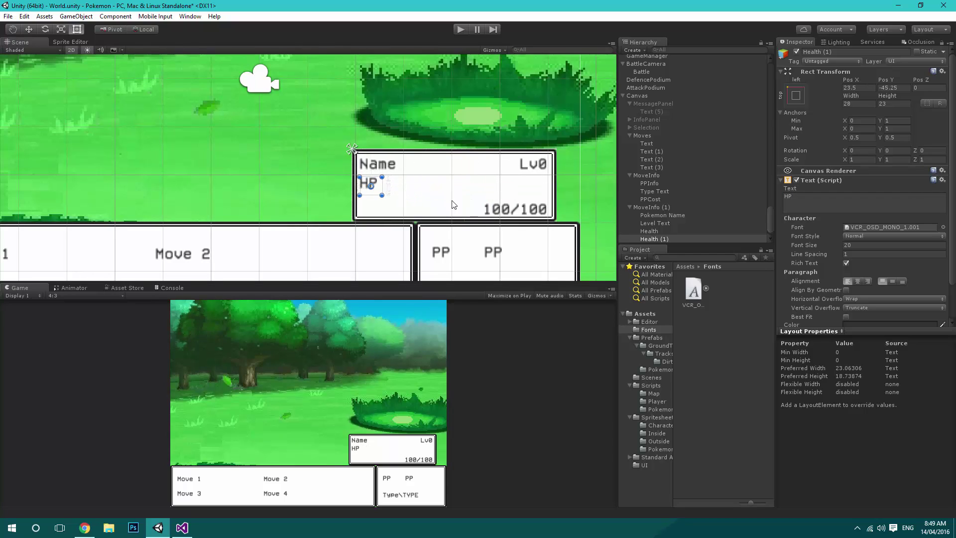
scroll(580, 211, "down", 3)
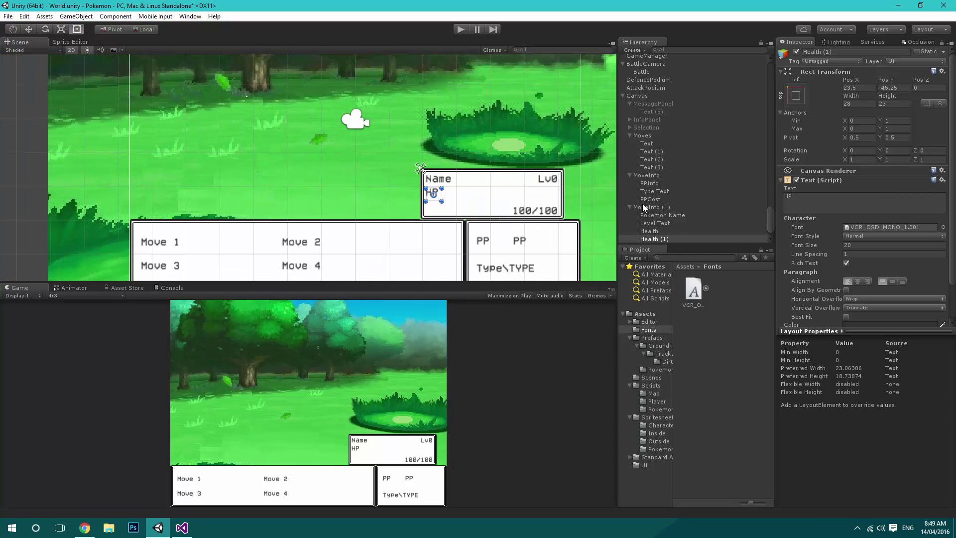
left_click(643, 207)
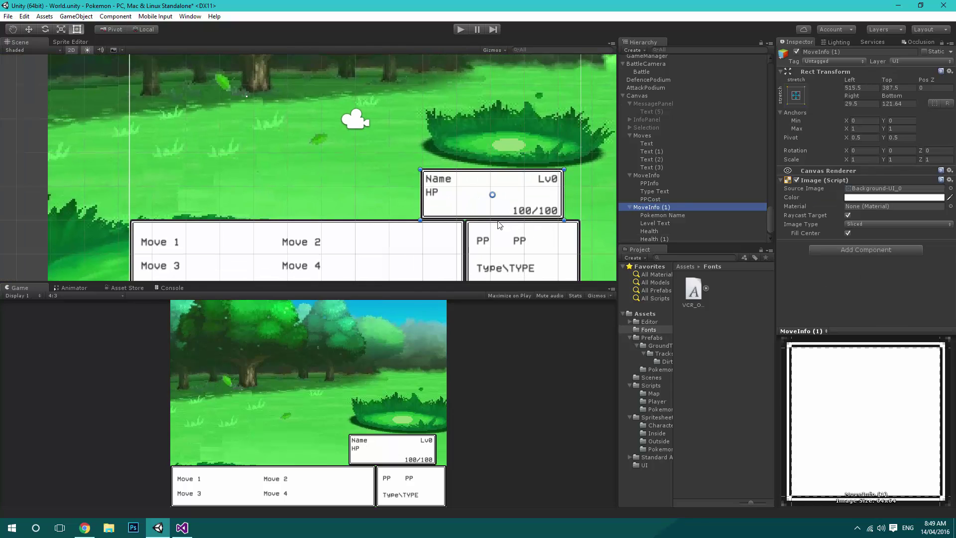
left_click(630, 207)
Step: Duplicate the player's info box and move the copy to the top-left of the screen
key("f")
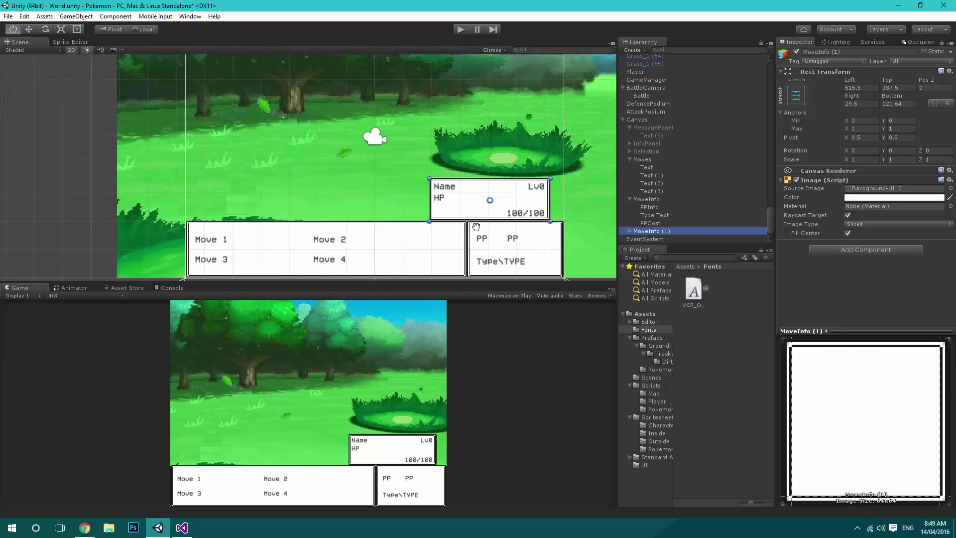
key("ctrl+d")
left_click_drag(572, 249, 357, 92)
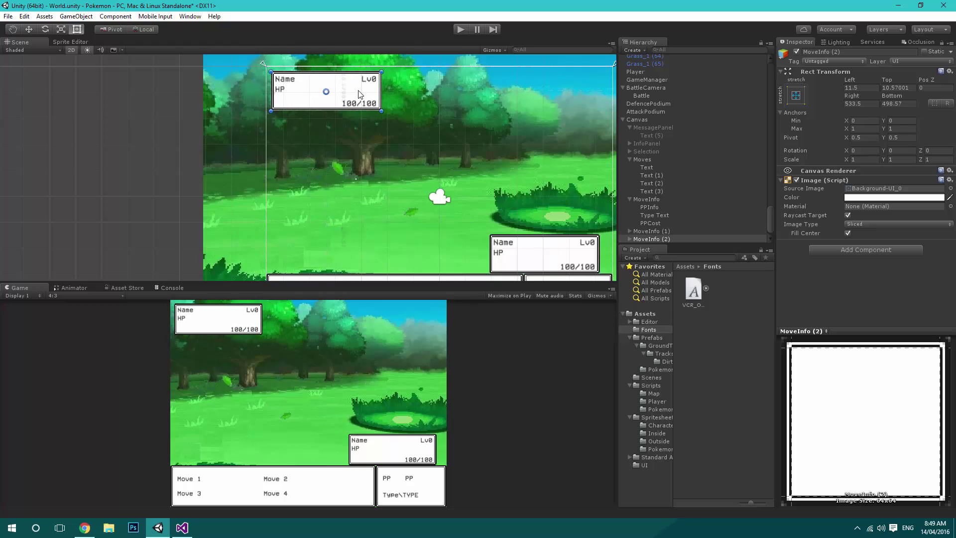
Step: Delete the 100/100 Health label from MoveInfo (2) and shorten the box from the bottom
left_click(631, 238)
left_click(648, 231)
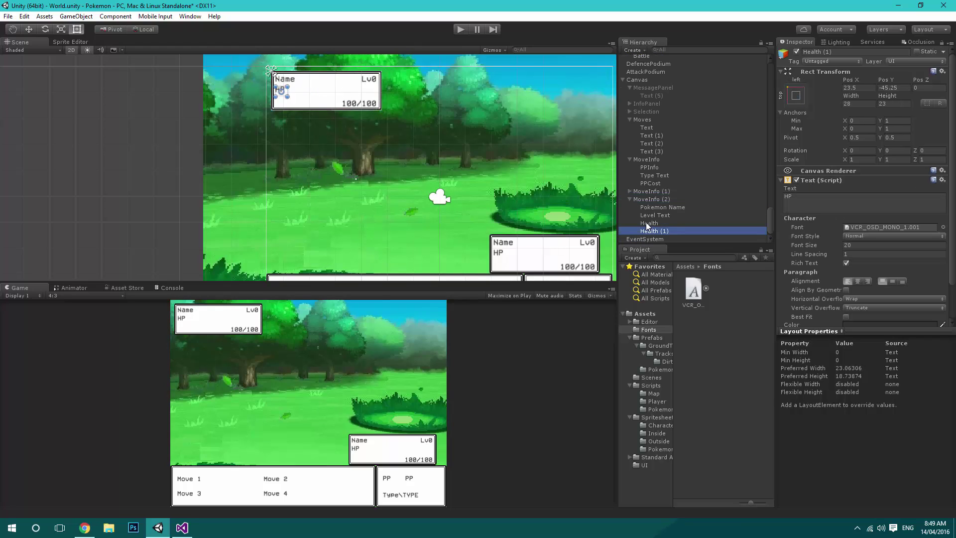
left_click(648, 224)
key("Delete")
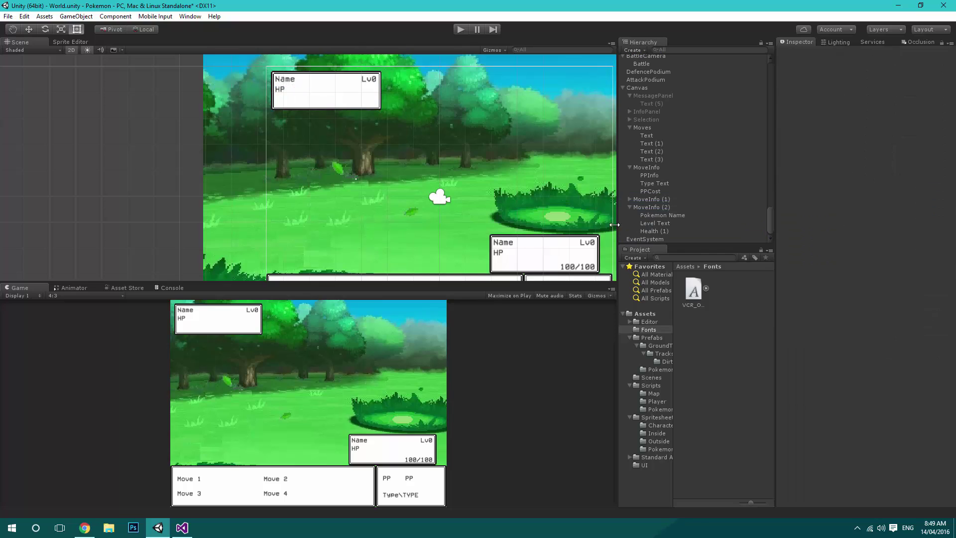
left_click(654, 209)
left_click_drag(380, 108, 381, 99)
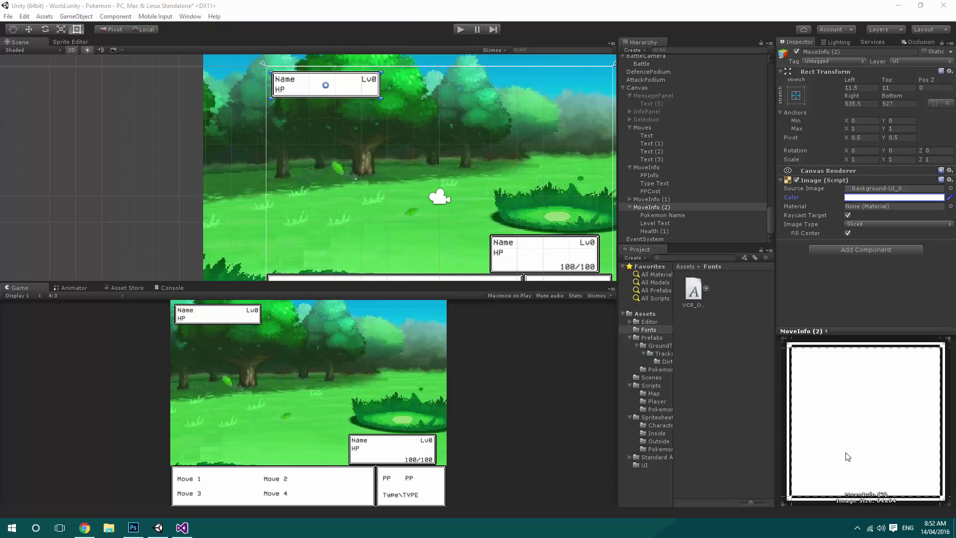
Step: Apply 64 pixels per unit, Multiple mode, Point filter and Truecolor to the UI Health sprite, then open the Sprite Editor
left_click(644, 465)
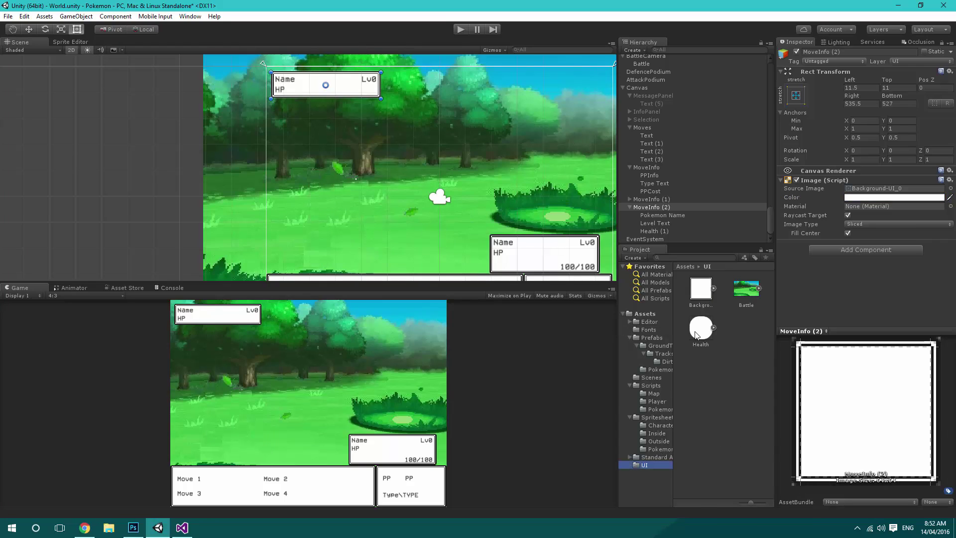
left_click(700, 331)
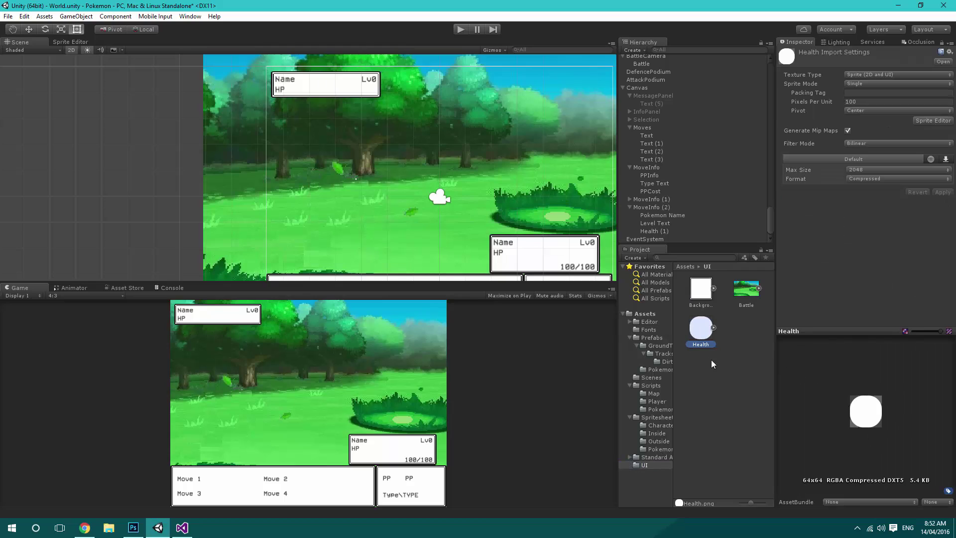
left_click(863, 103)
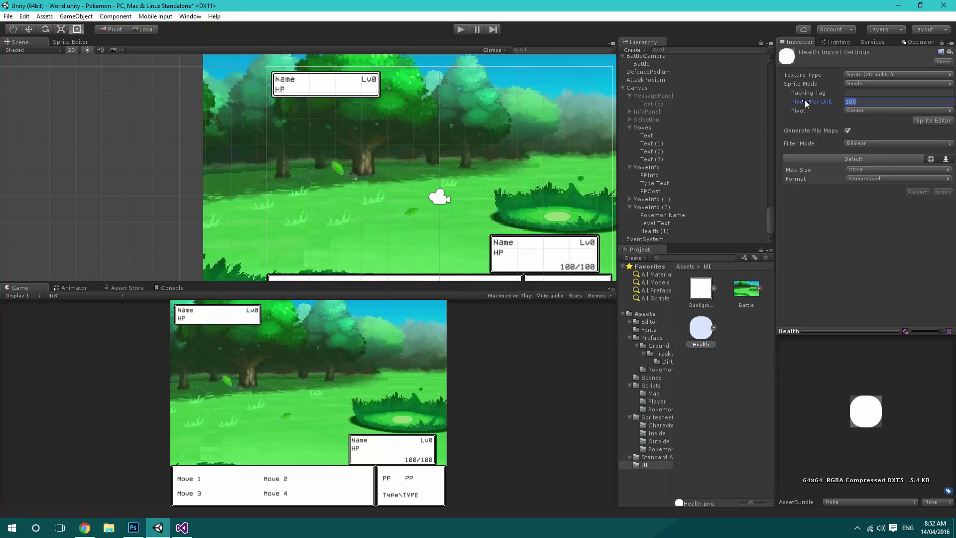
type("64")
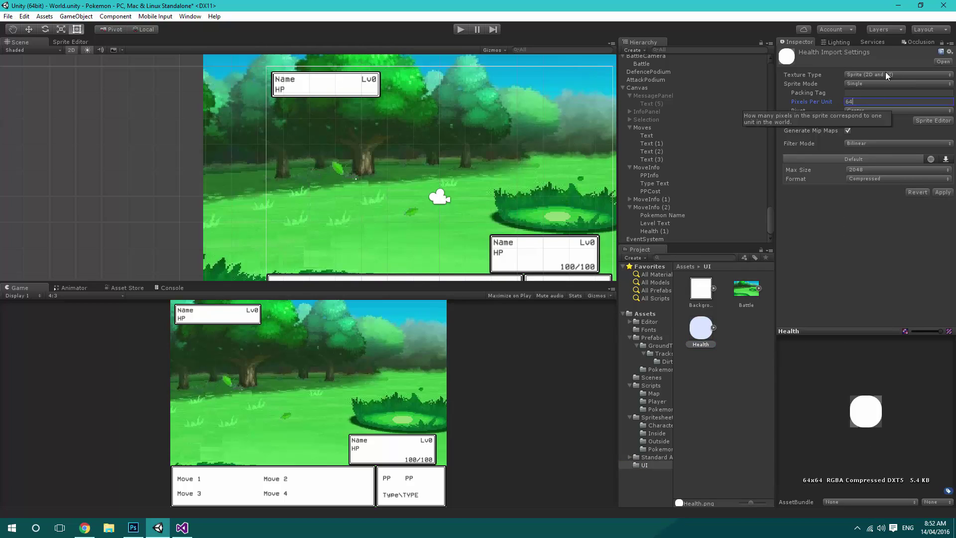
left_click(884, 84)
left_click(875, 104)
left_click(860, 136)
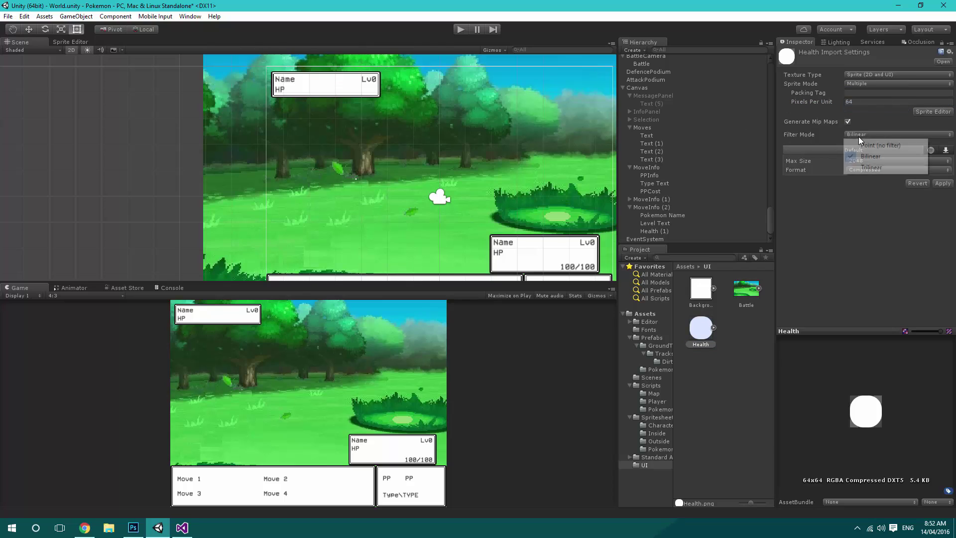
left_click(881, 145)
left_click(877, 170)
left_click(875, 203)
left_click(942, 183)
left_click(933, 112)
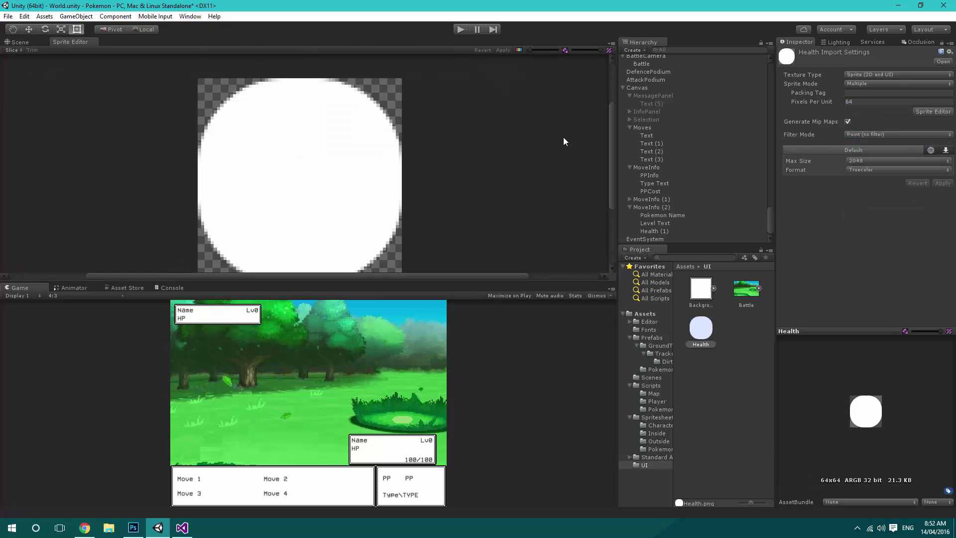